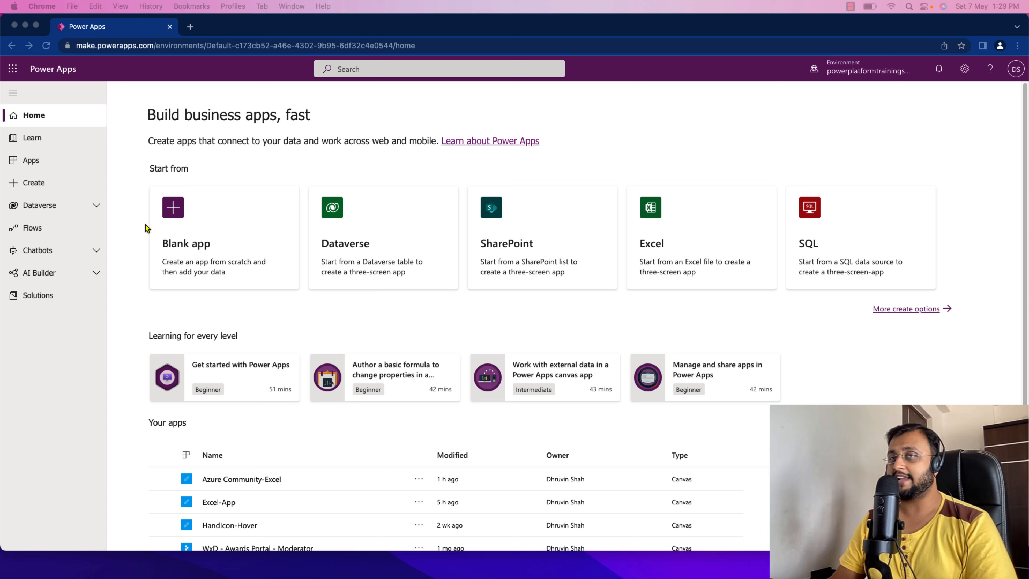
Open OneDrive in a new tab and create a new Excel workbook in My files
click(11, 69)
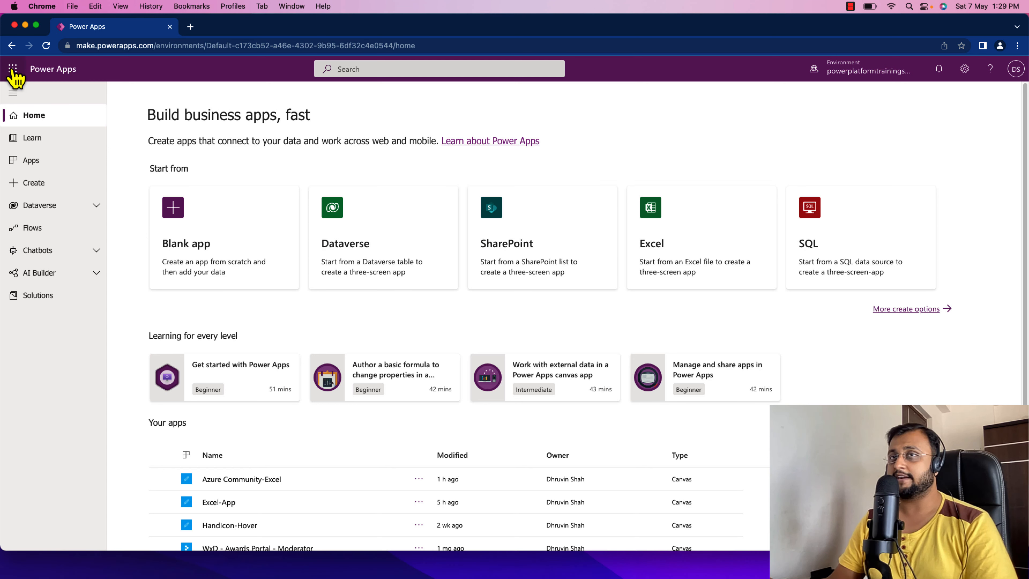
click(12, 70)
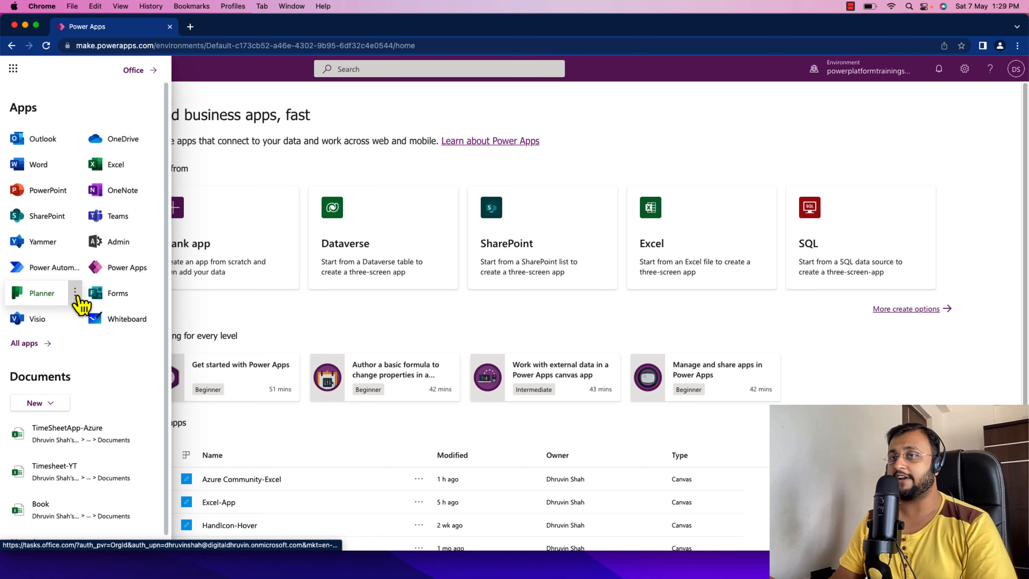
click(153, 140)
click(158, 164)
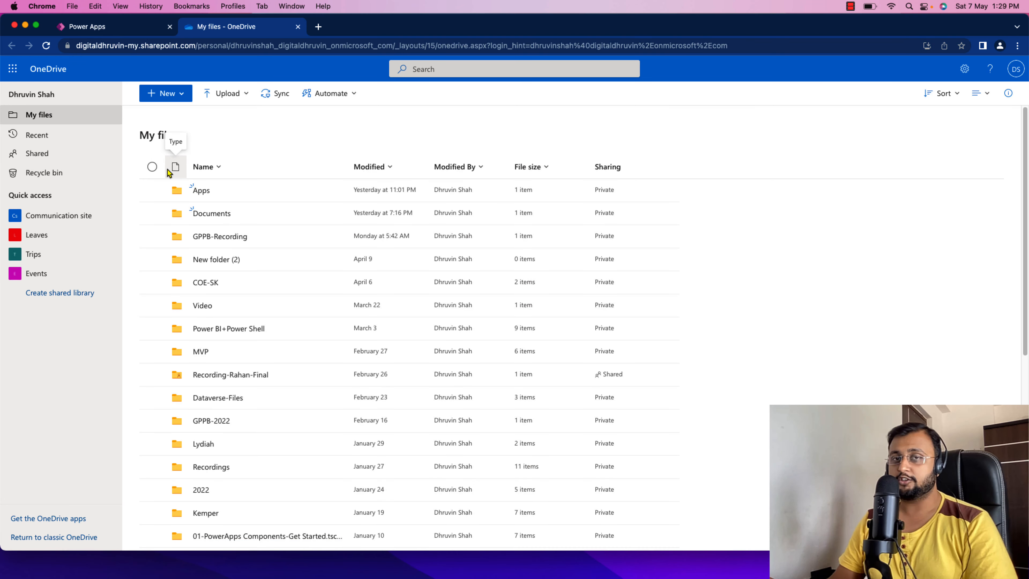
click(187, 106)
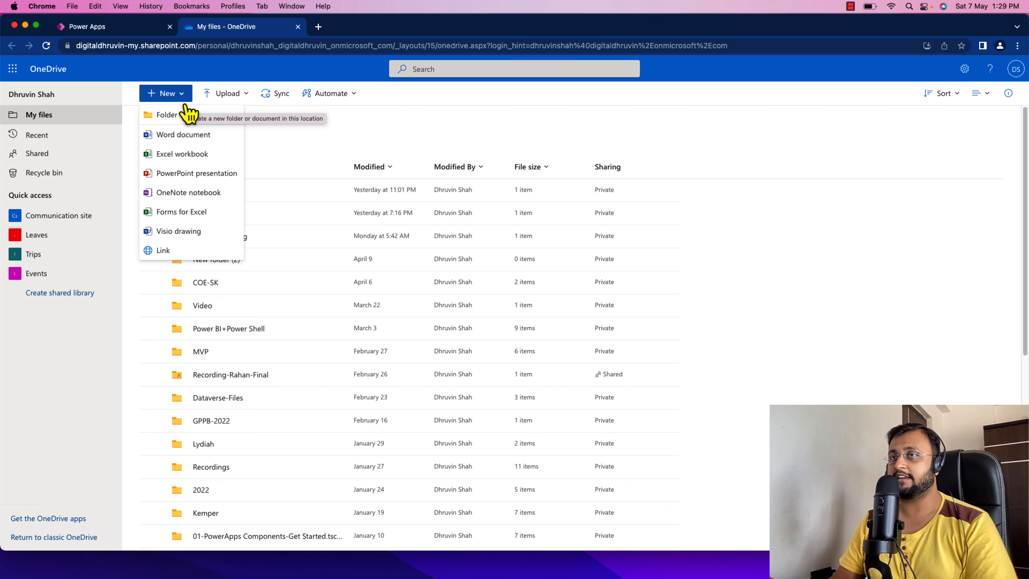
click(191, 155)
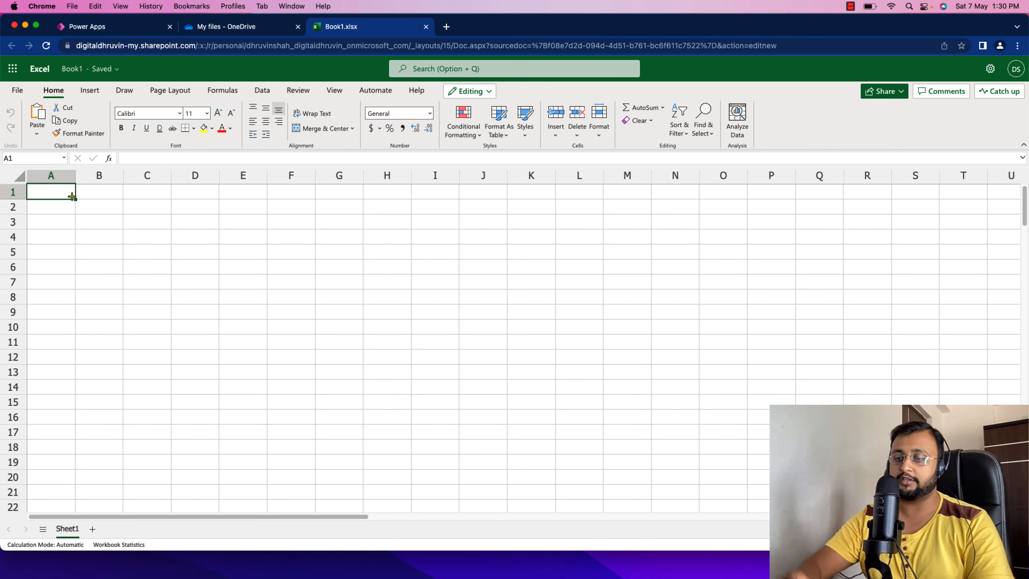
Enter the headers Task, Hours, Created By and Date in A1:D1 and autofit column C to its content
text(Task)
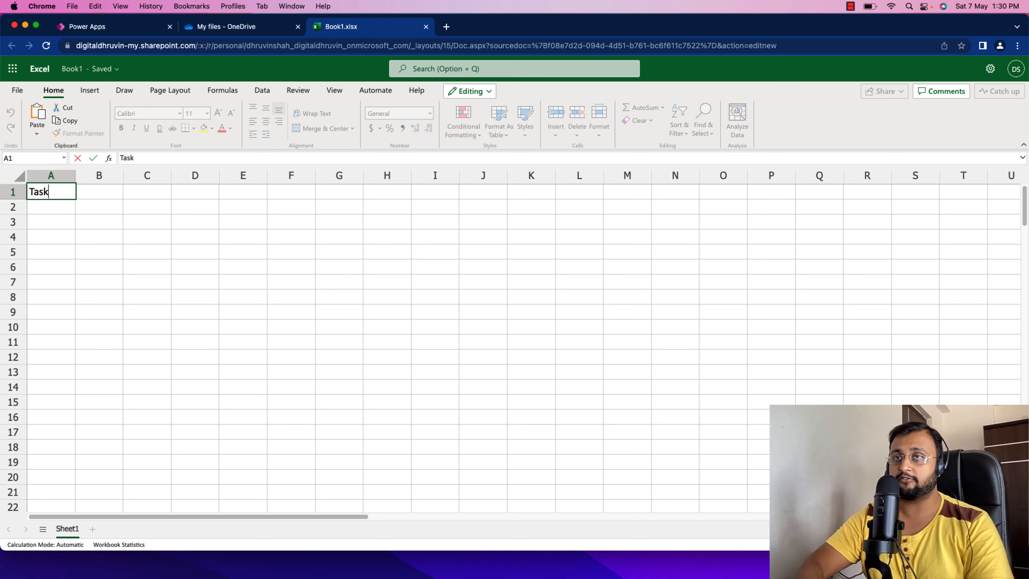
key(Tab)
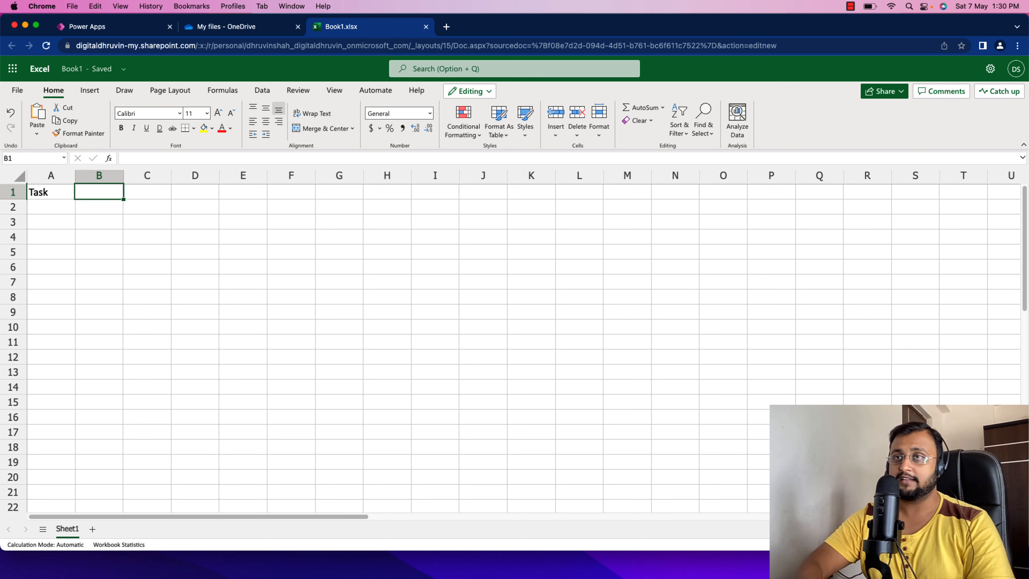
text(Hours)
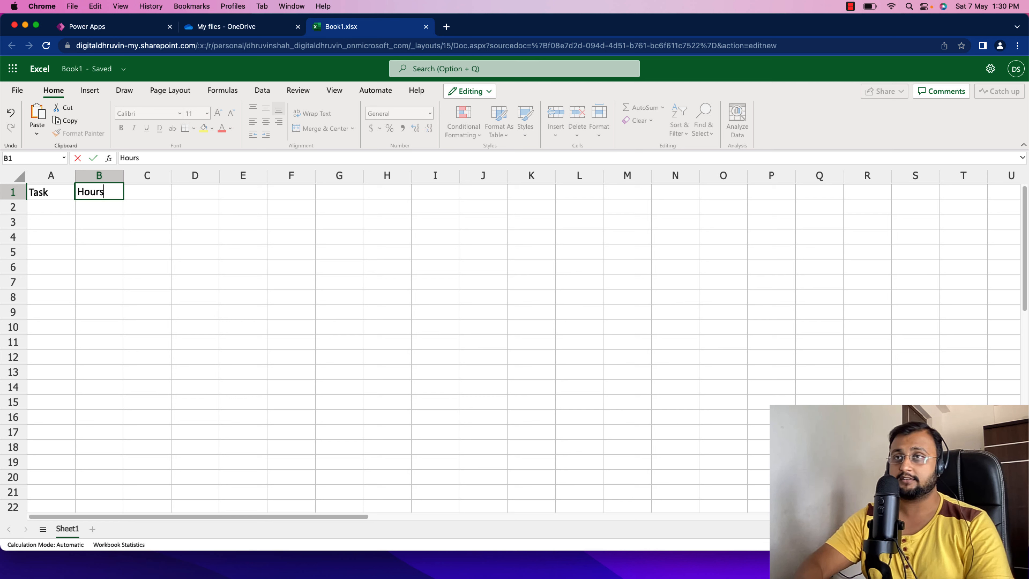
key(Tab)
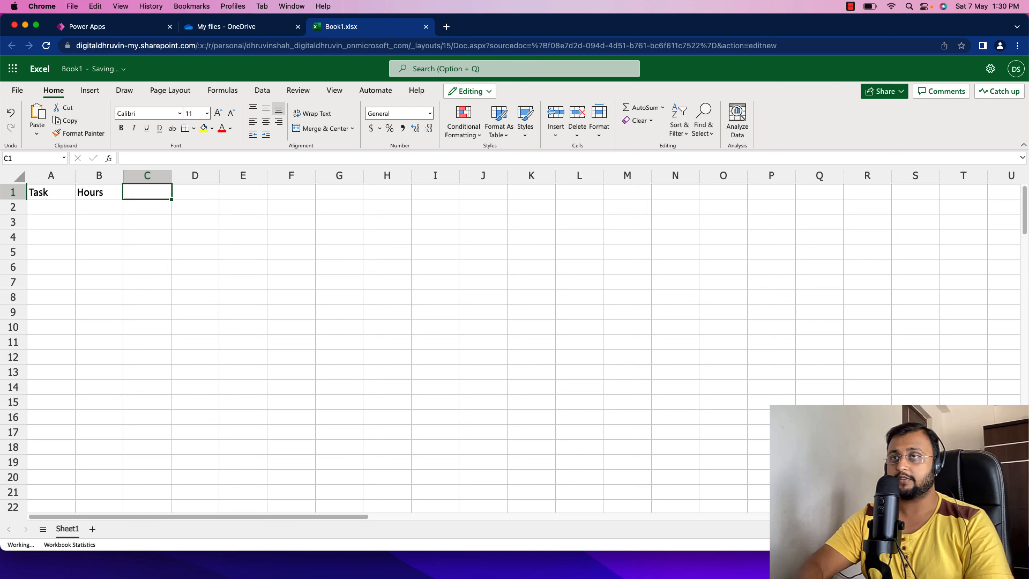
text(Created)
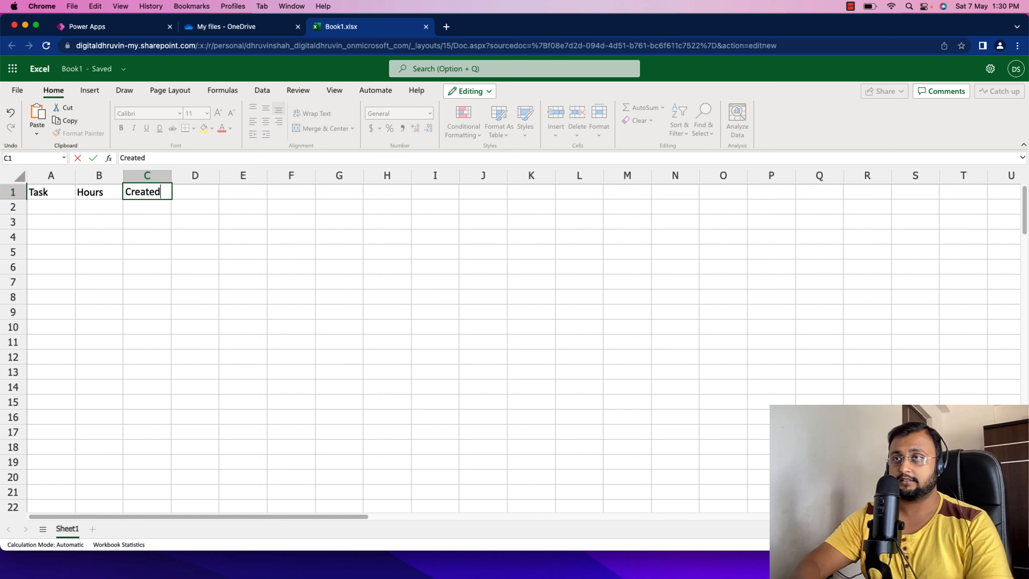
text( By)
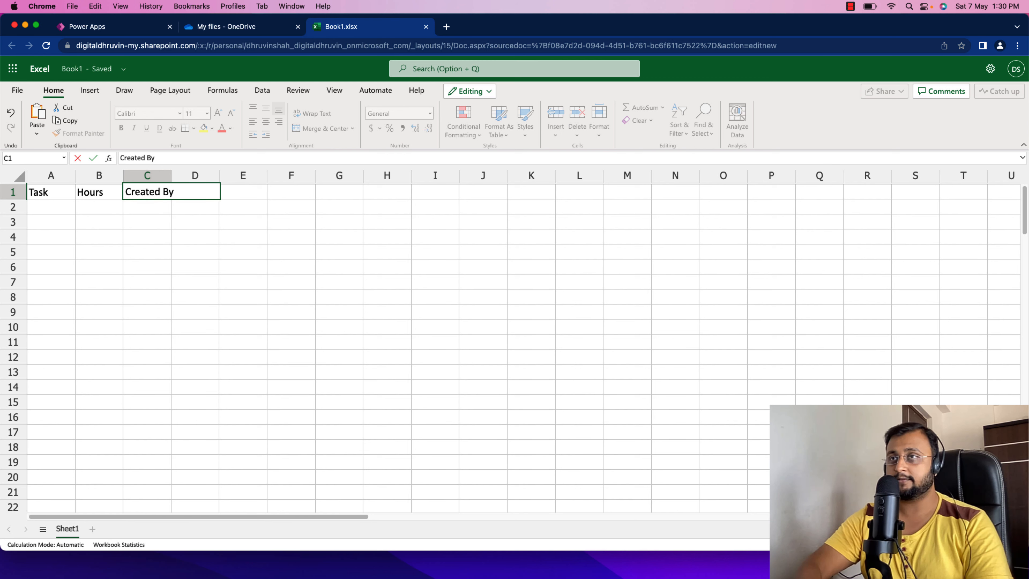
key(Tab)
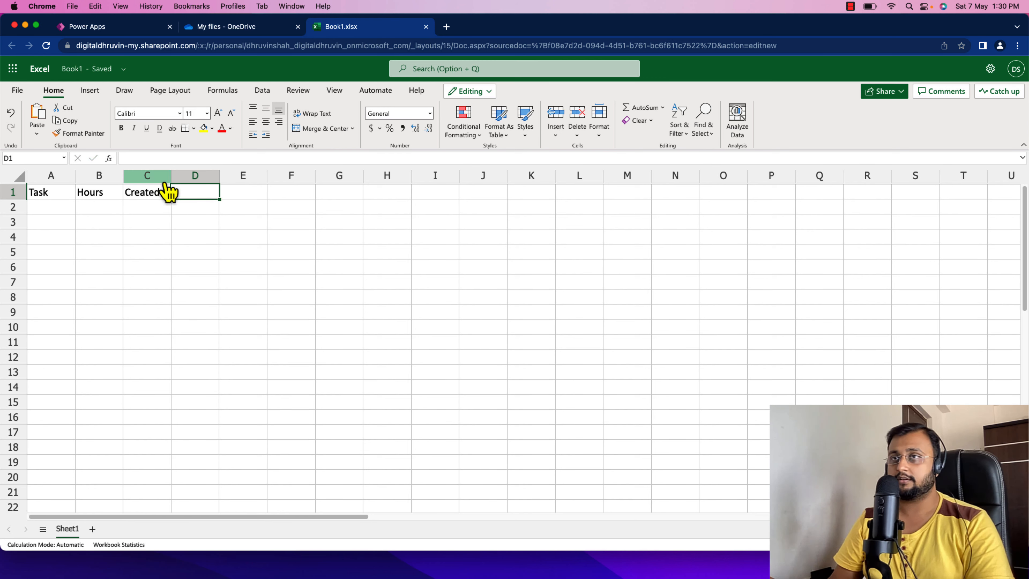
text(Da)
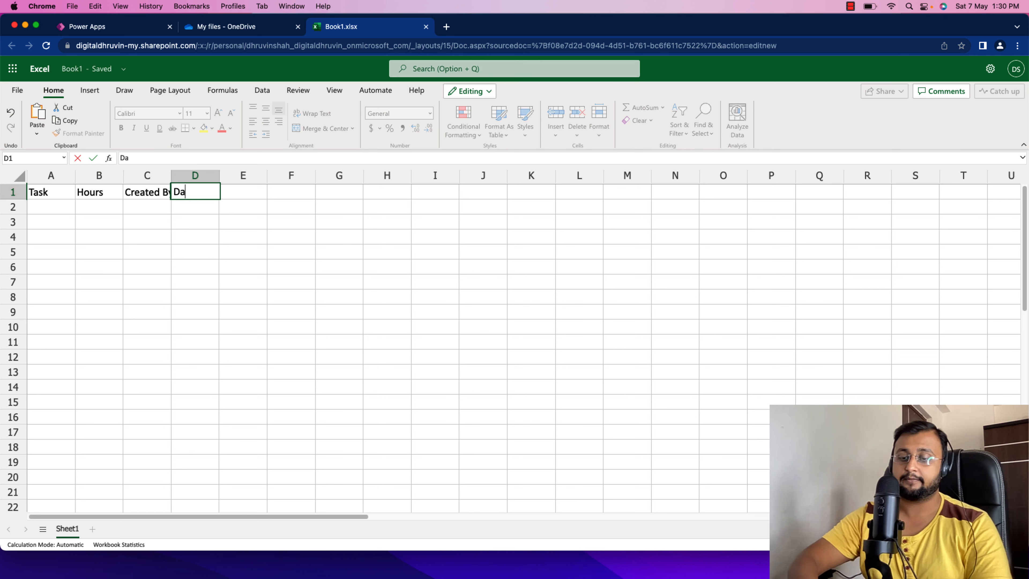
text(te)
click(226, 242)
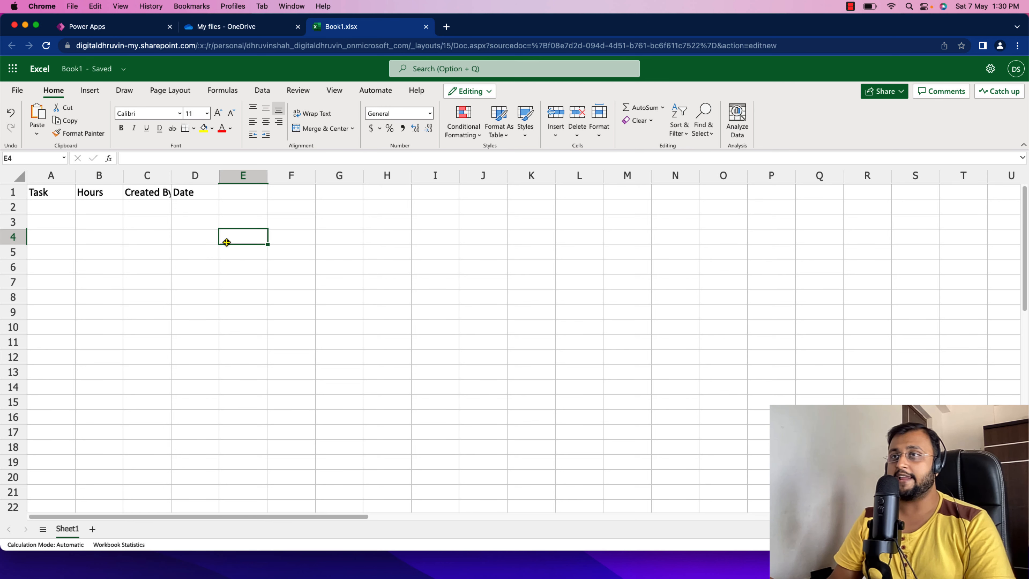
double_click(172, 177)
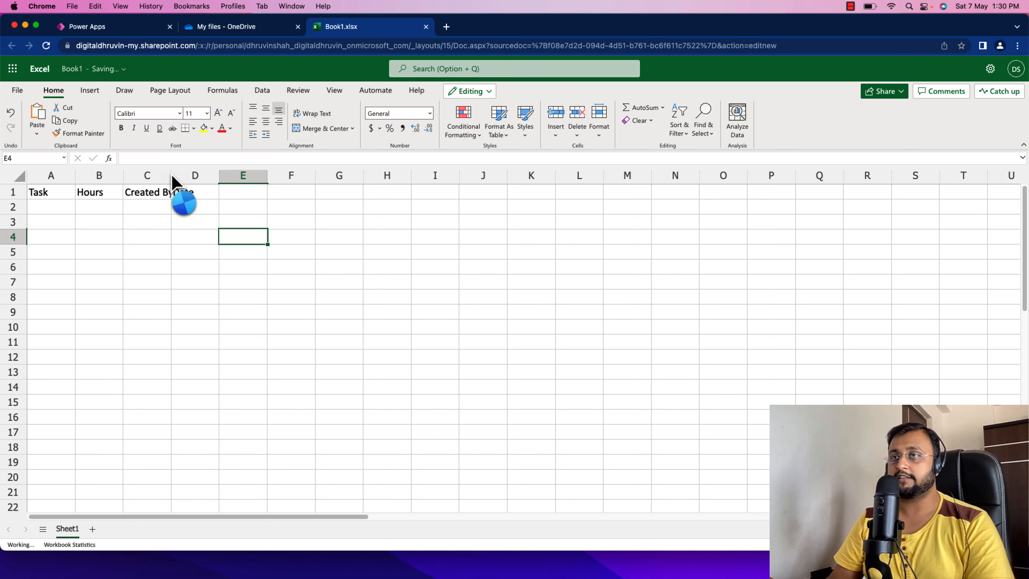
Fill the first data row with Sample Task in A2, 8 in B2 and the creator's full name in C2
click(57, 209)
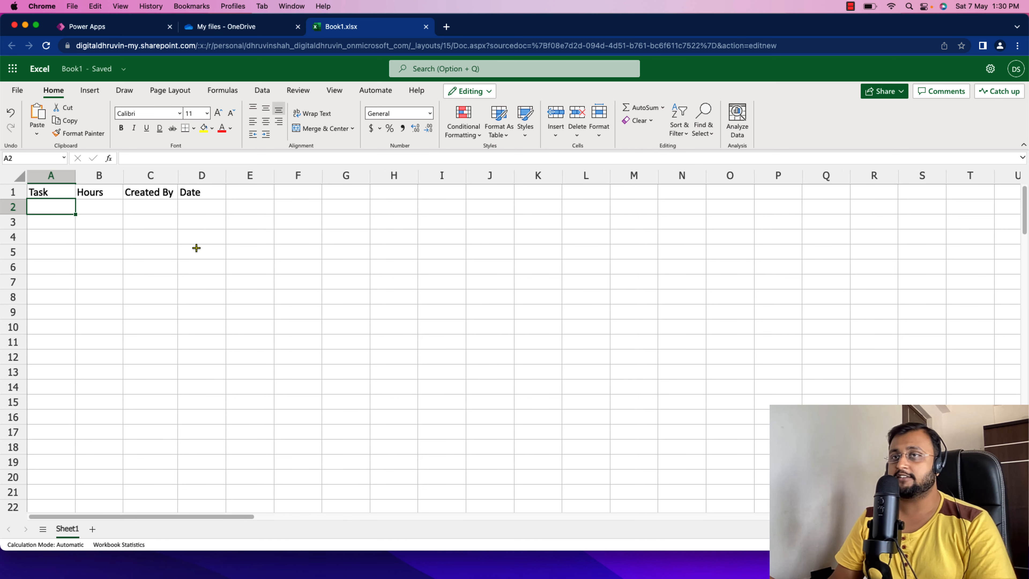
text(Sample)
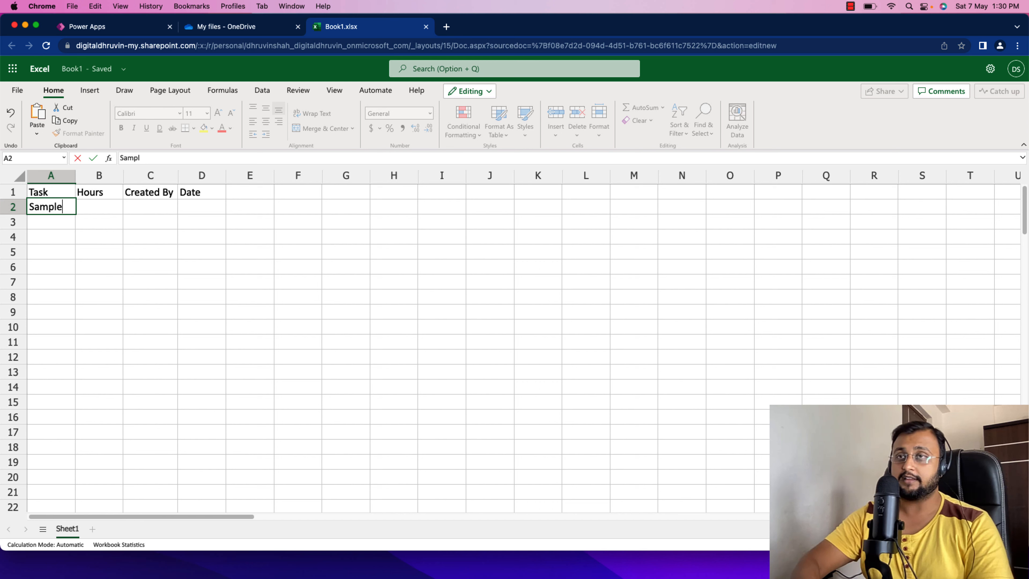
text( Task)
key(Tab)
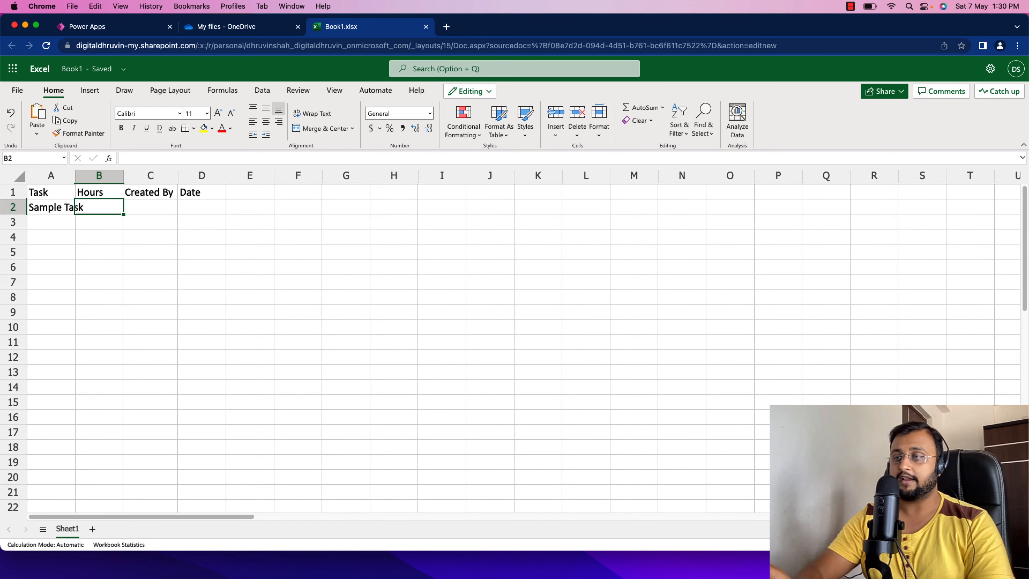
text(8)
key(Tab)
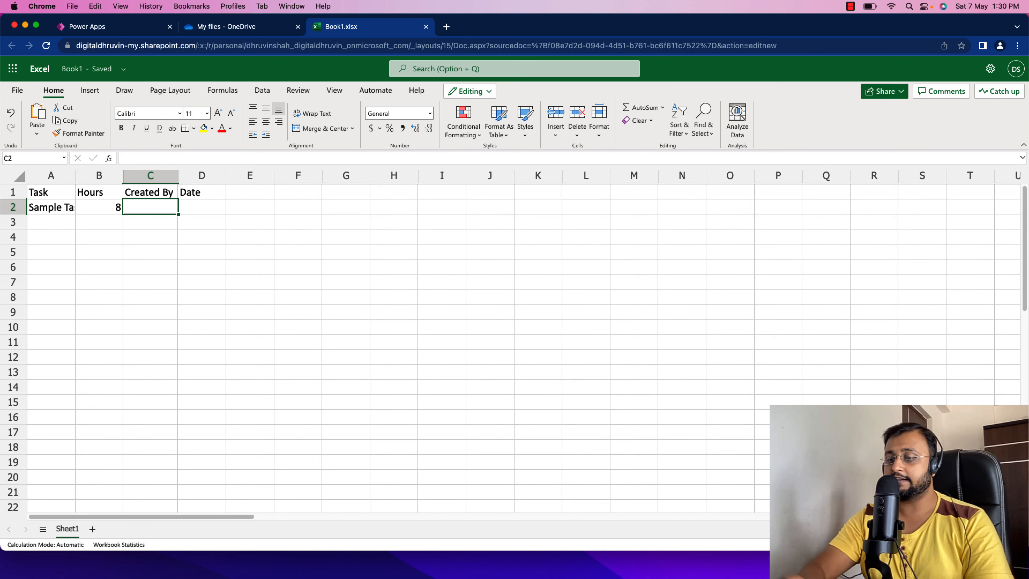
text(Dhruvin Shah)
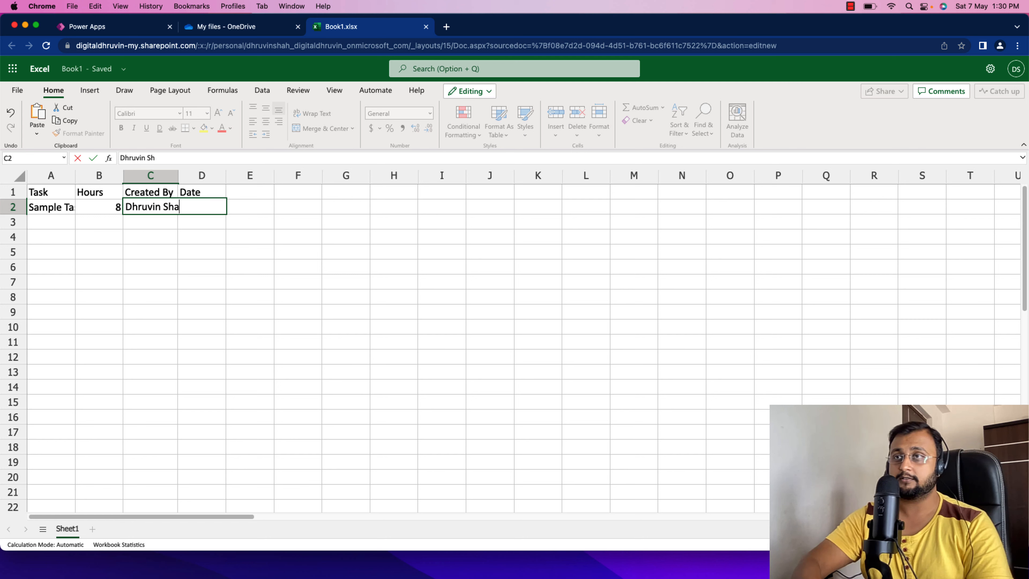
key(Tab)
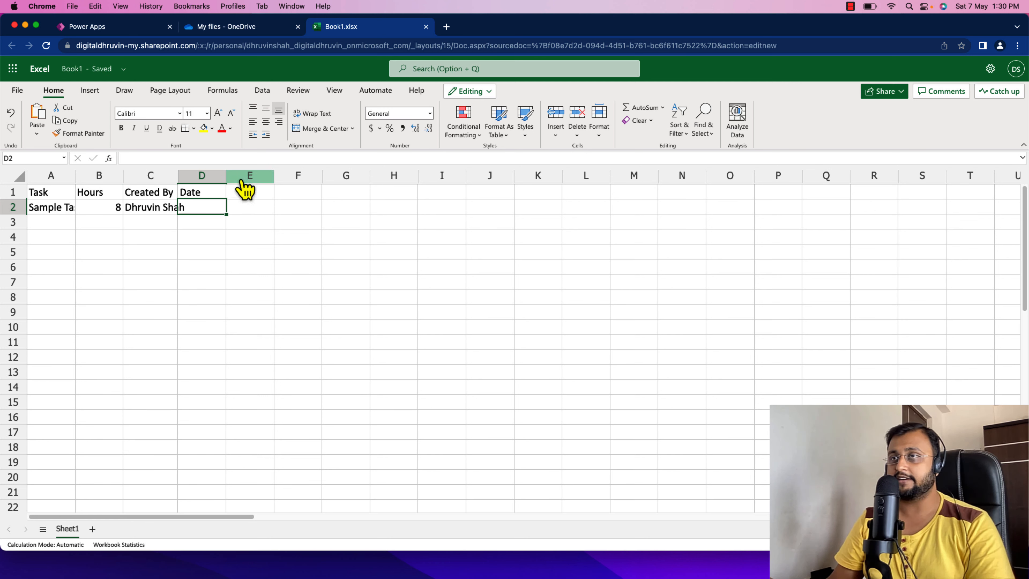
Format the whole Date column D with the Date number format of type *3/14/2012
click(218, 178)
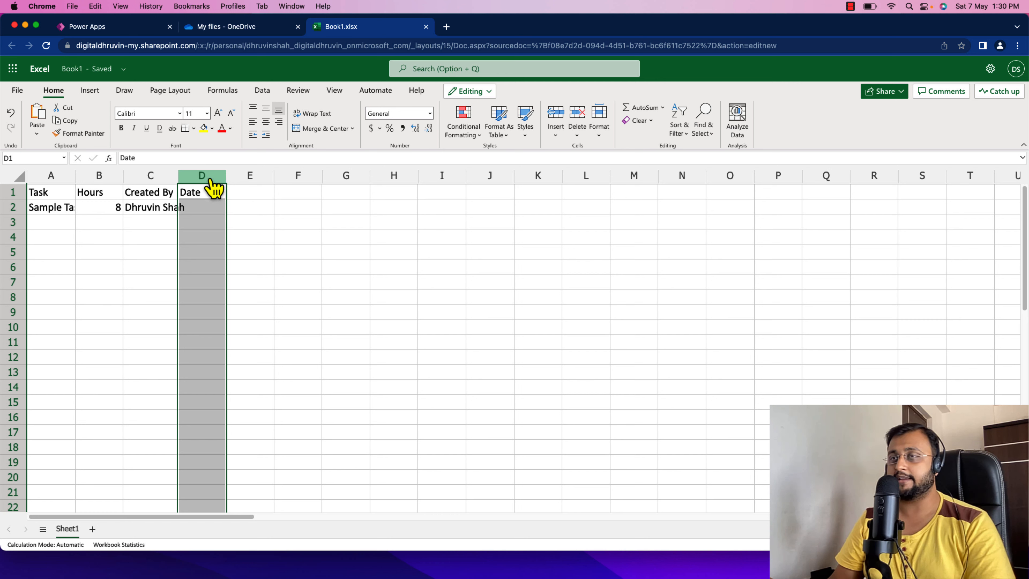
click(430, 115)
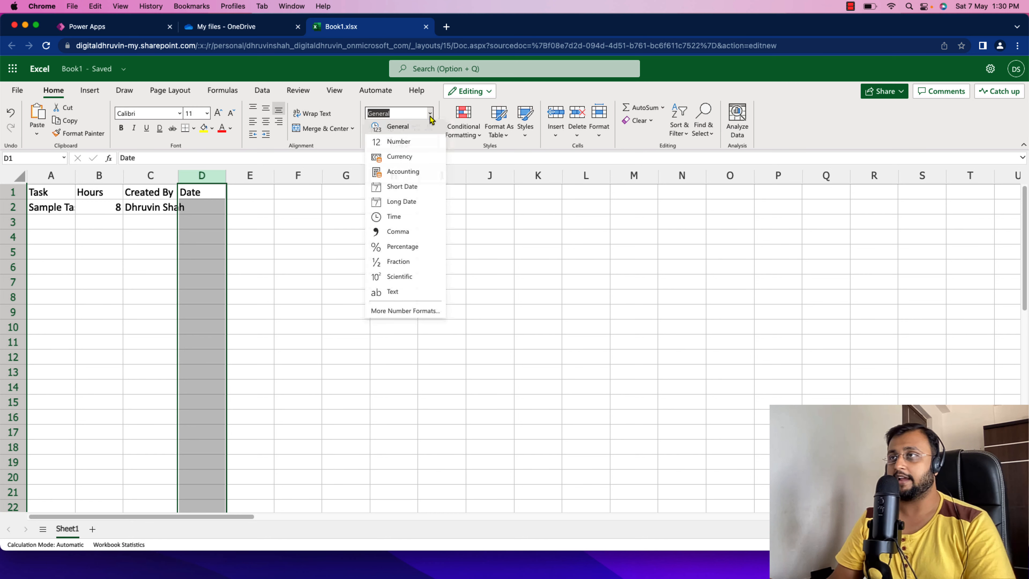
click(391, 312)
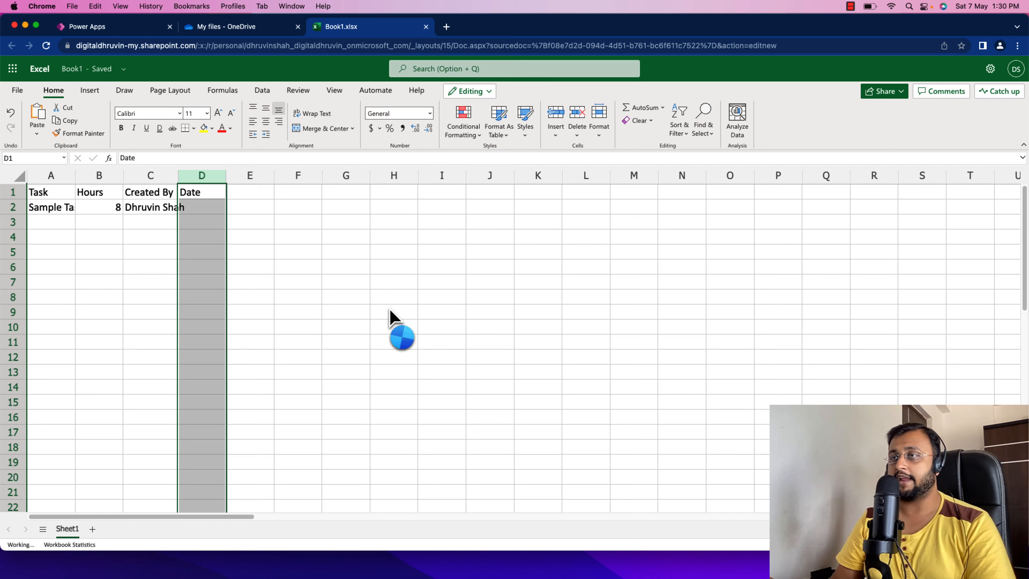
click(373, 226)
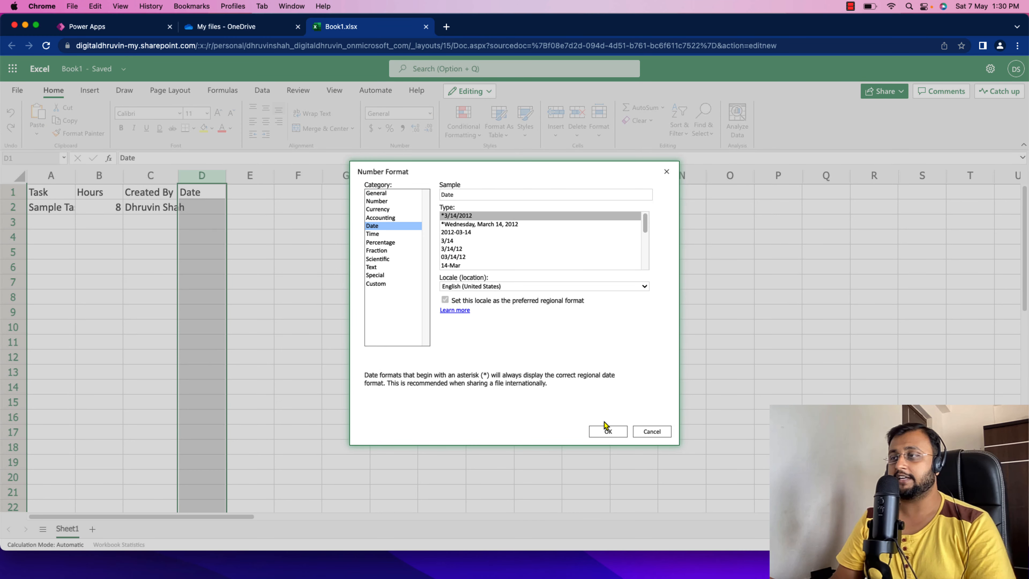
click(608, 430)
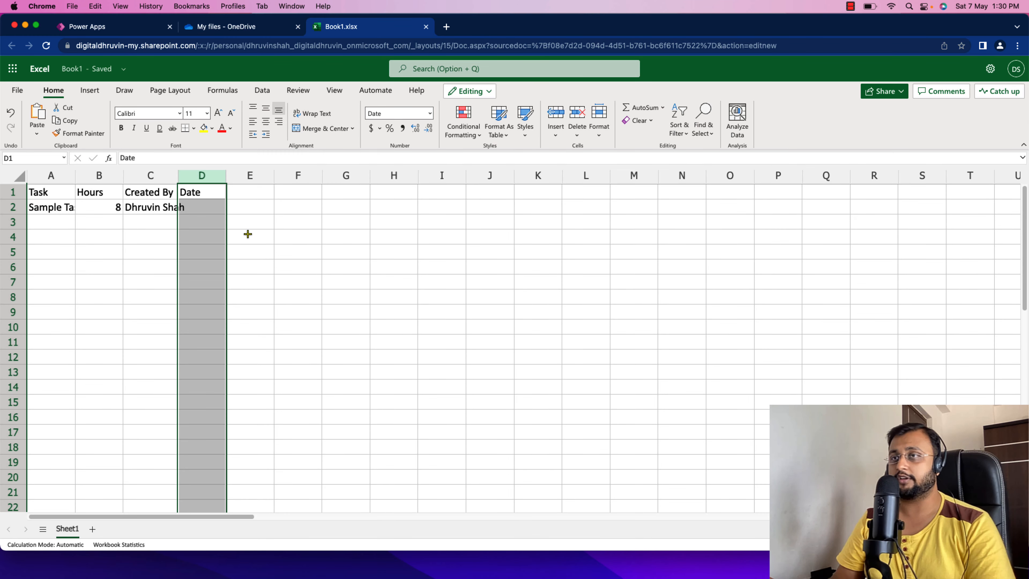
Enter the date 7/5/2022 in cell D2 for the sample task
click(216, 212)
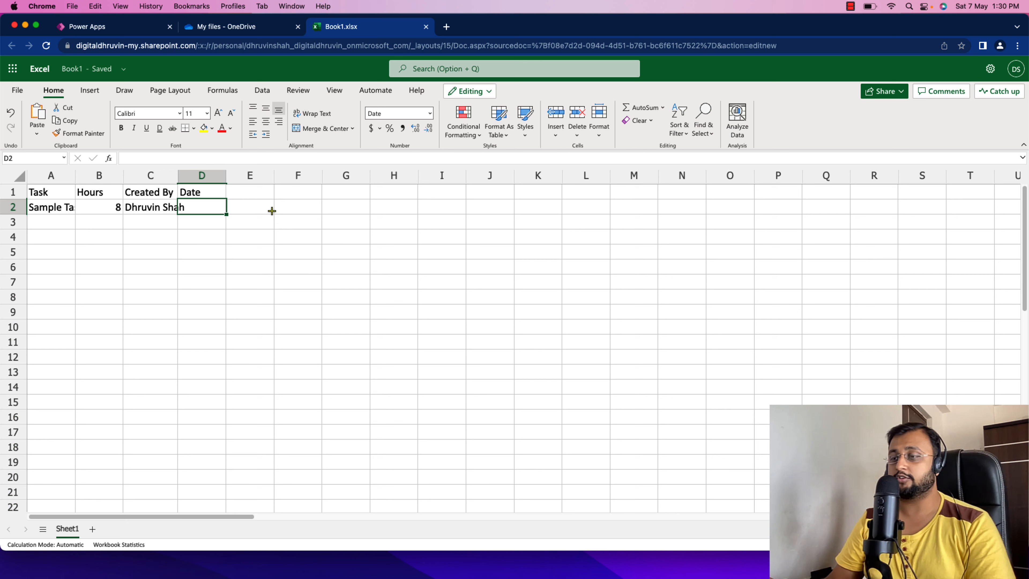
text(7/5/)
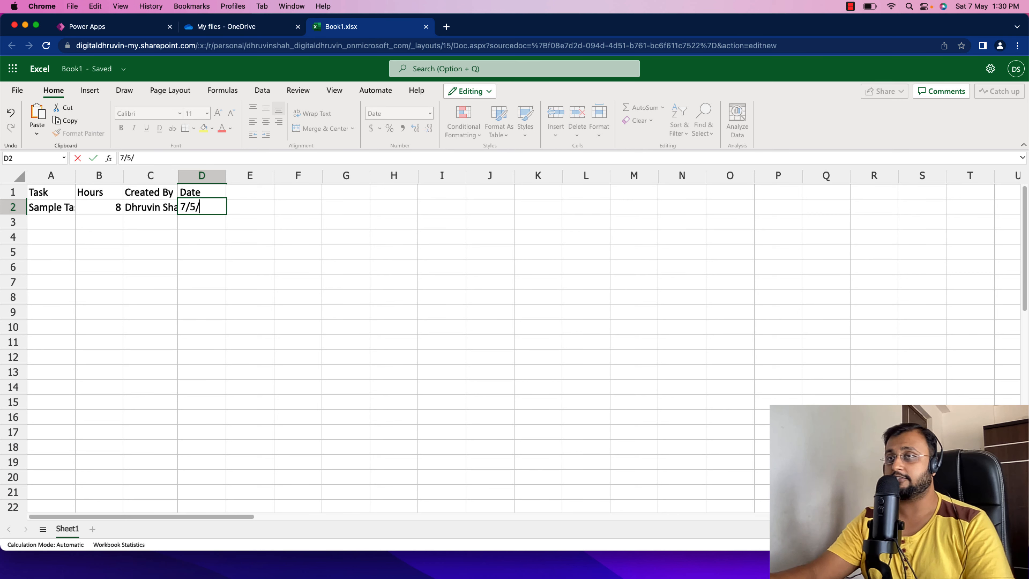
text(2022)
key(Return)
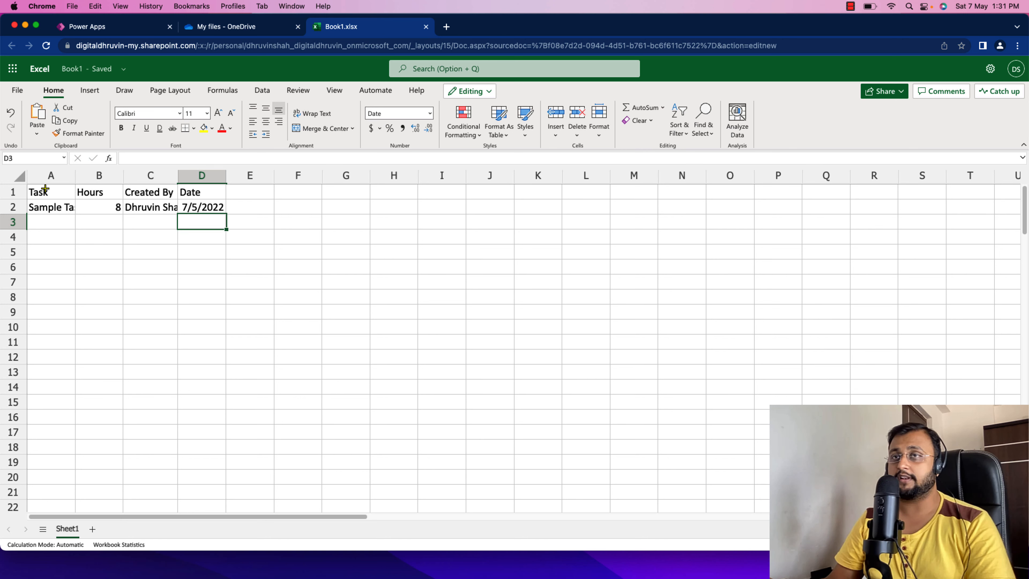
Convert the range A1:D2 into a table that uses its first row as headers
click(196, 210)
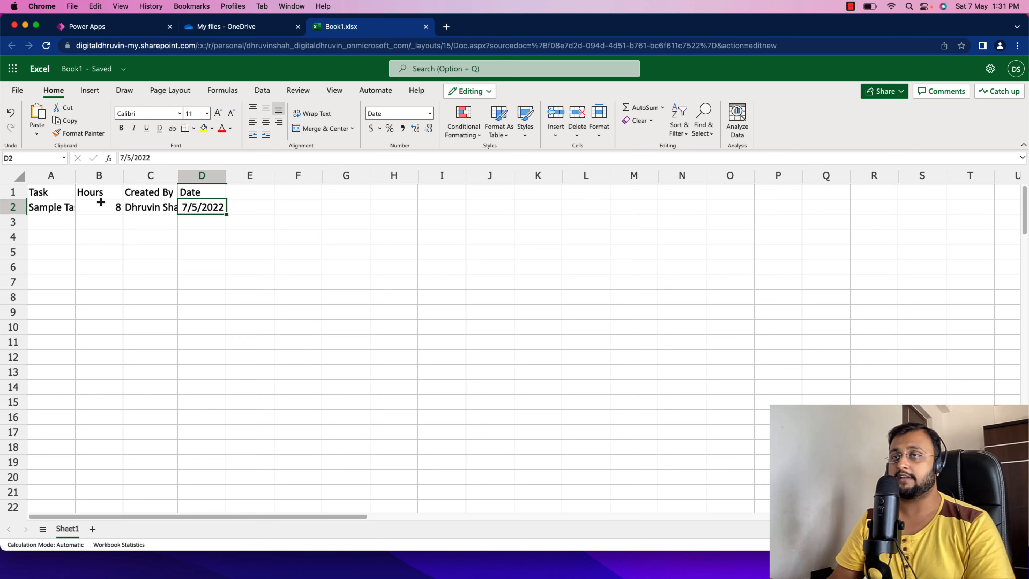
drag(45, 193, 185, 202)
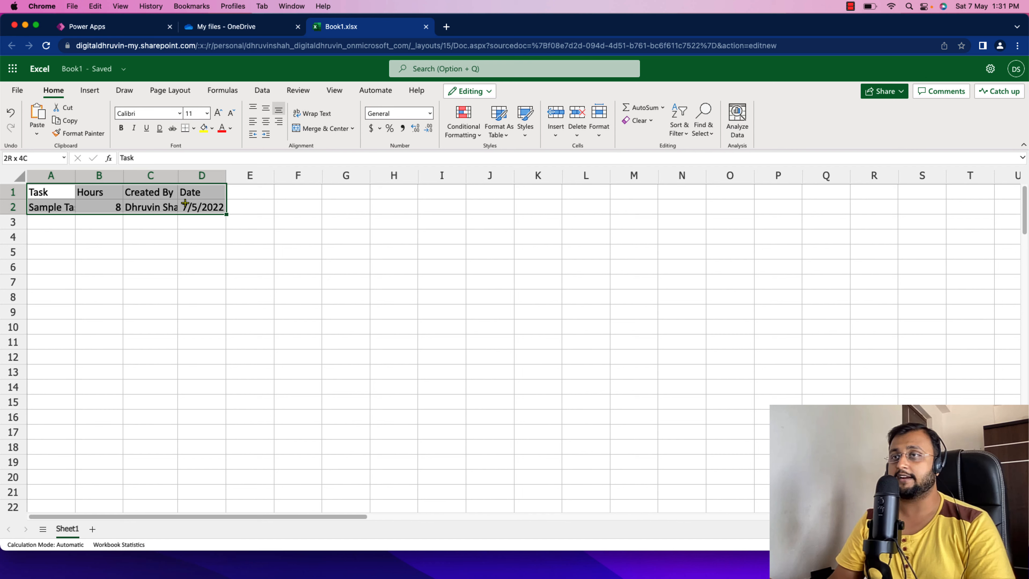
click(95, 95)
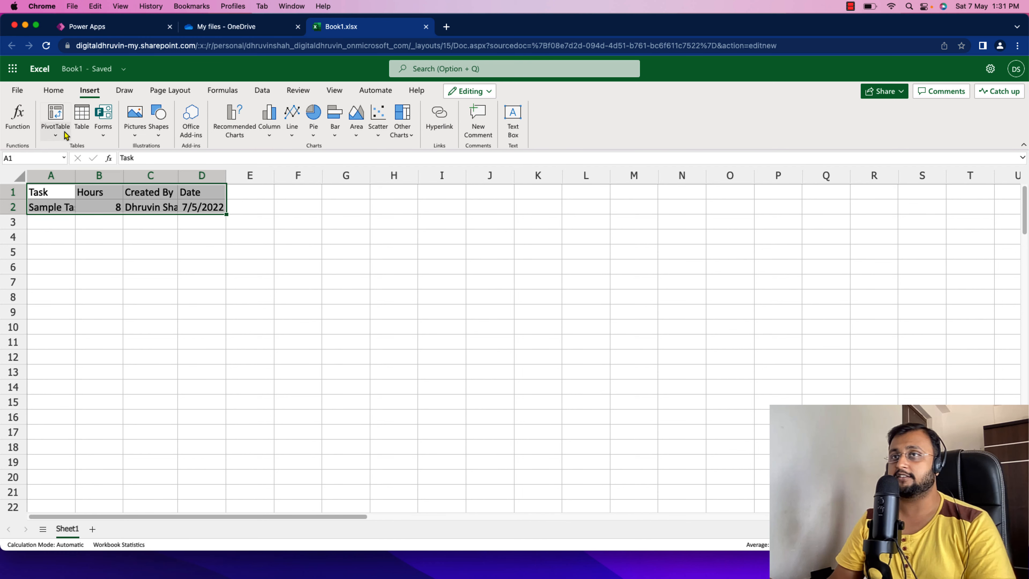
click(80, 122)
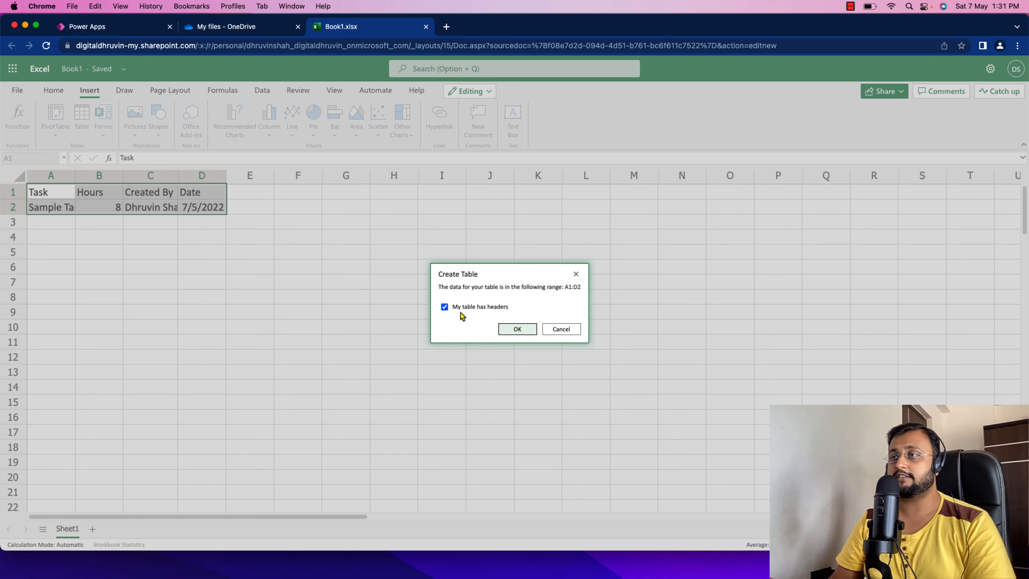
click(517, 329)
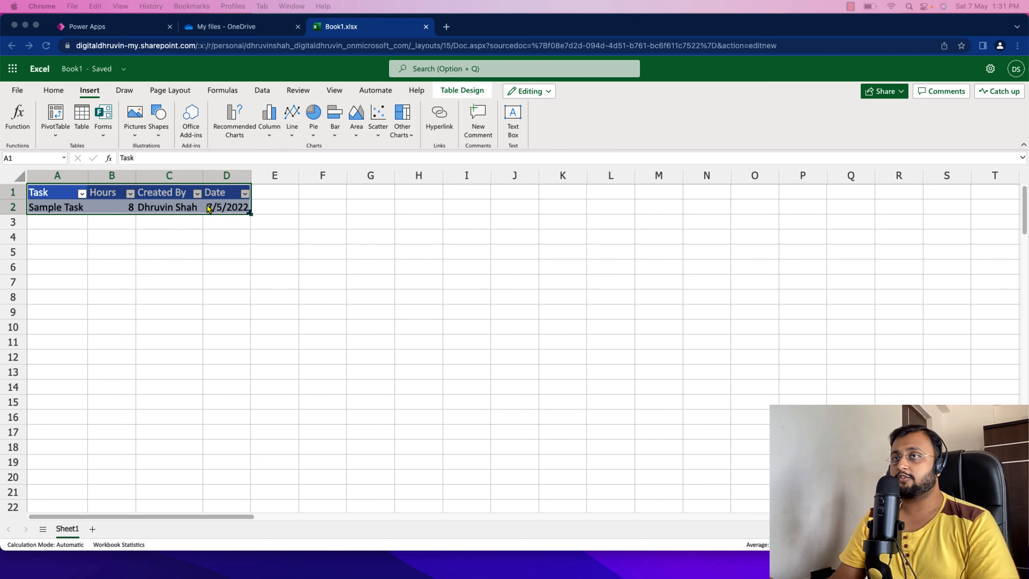
Rename the workbook as Excel-PowerAppsYT
click(75, 76)
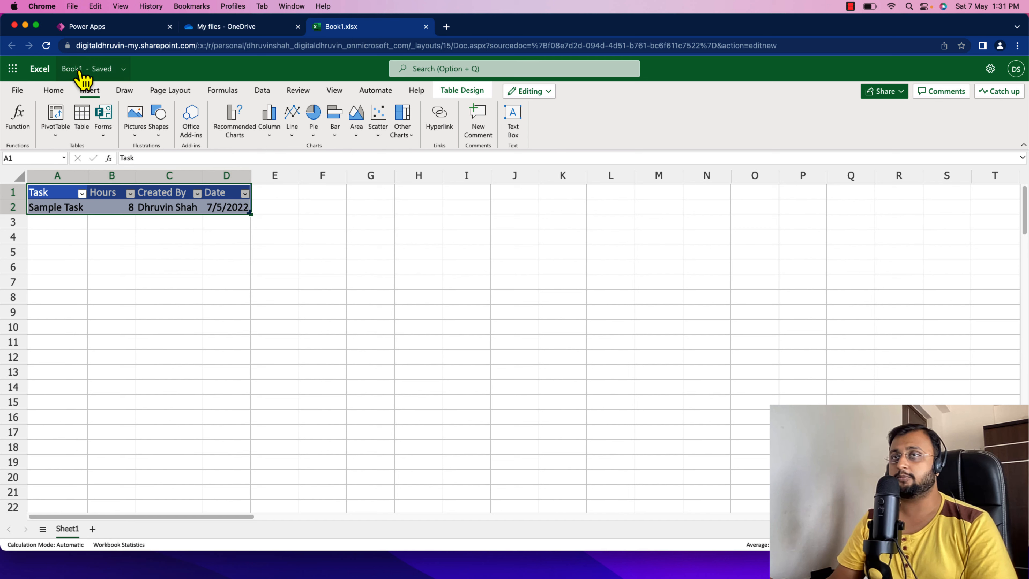
click(83, 73)
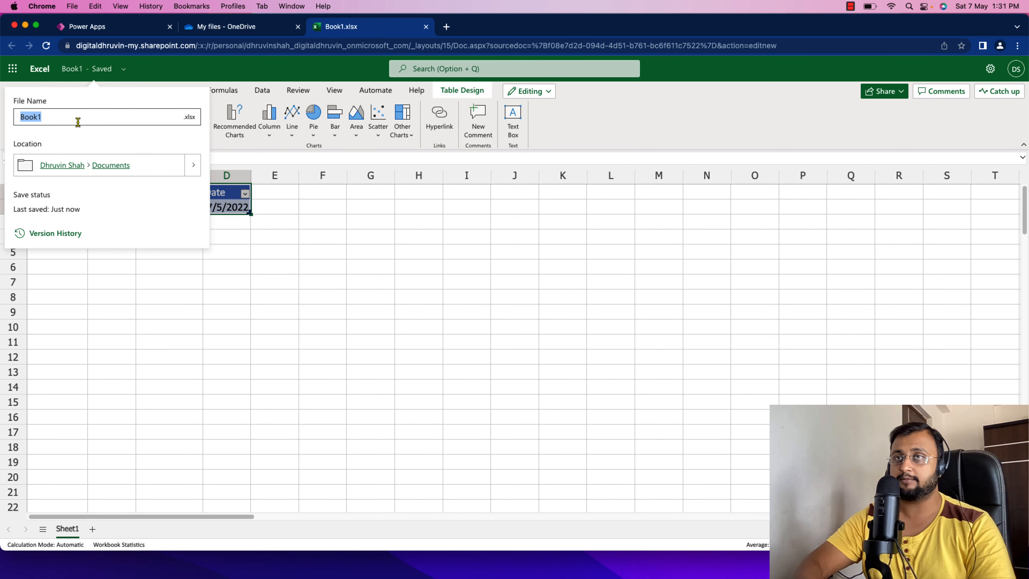
text(Ex)
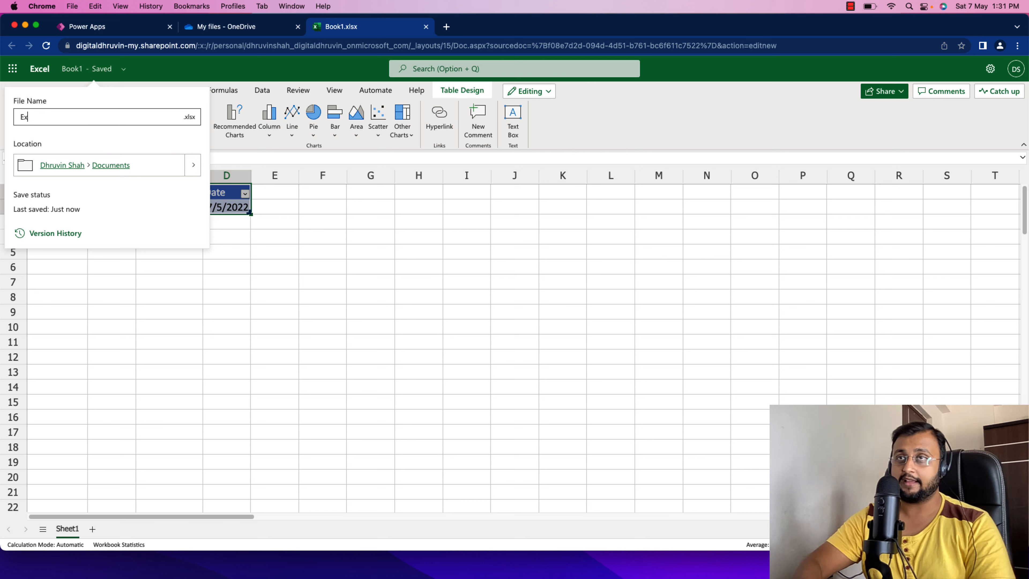
text(cel-PowerAppsYT)
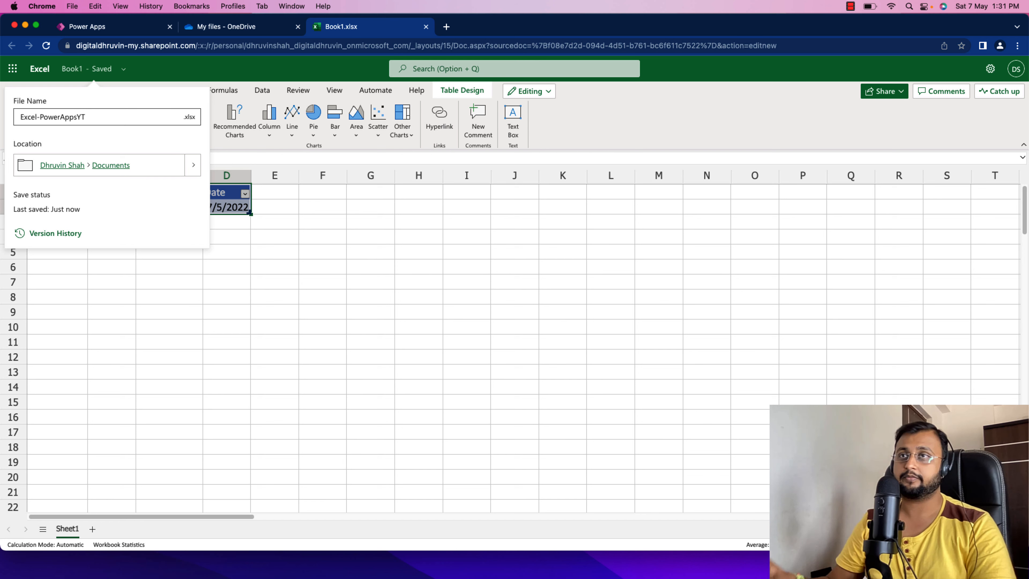
key(Return)
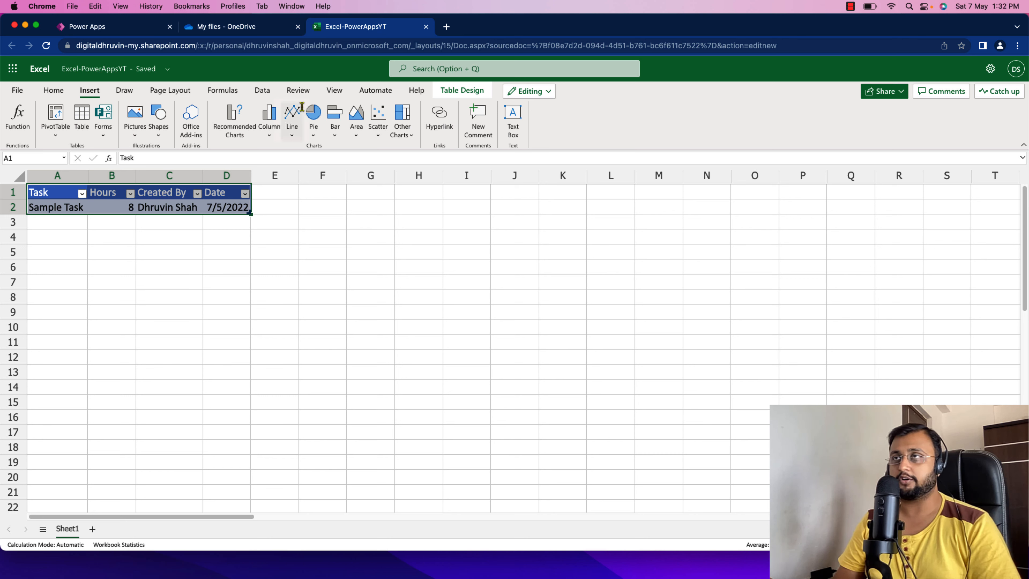
Close the workbook, switch to Power Apps and start a new app from an Excel file
click(426, 27)
click(92, 29)
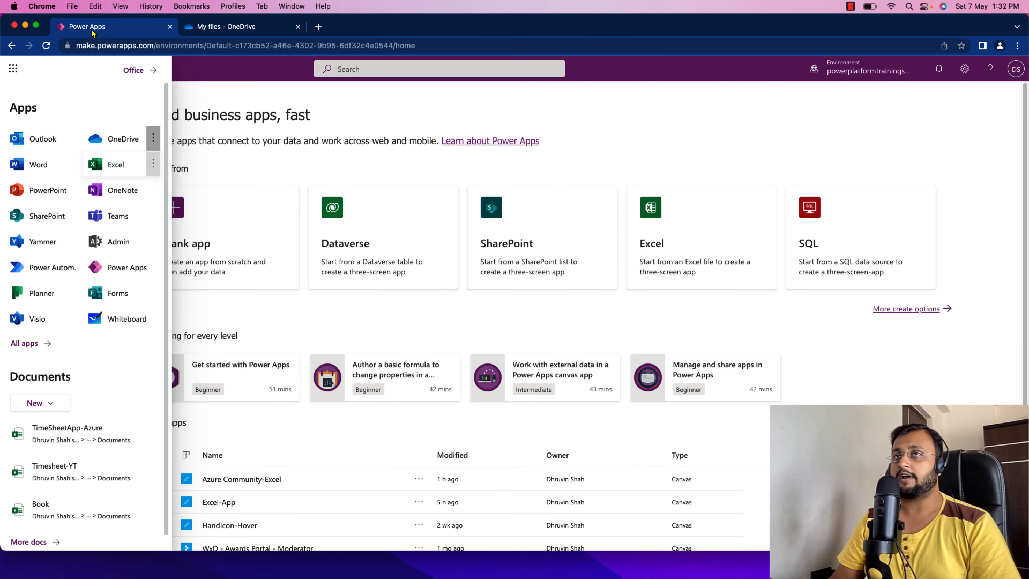
click(361, 118)
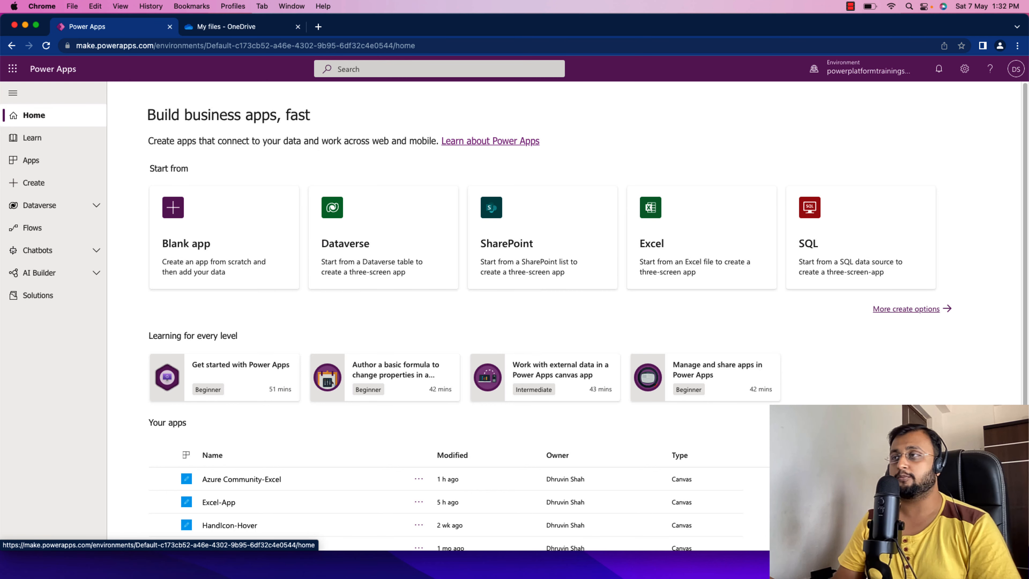
click(676, 267)
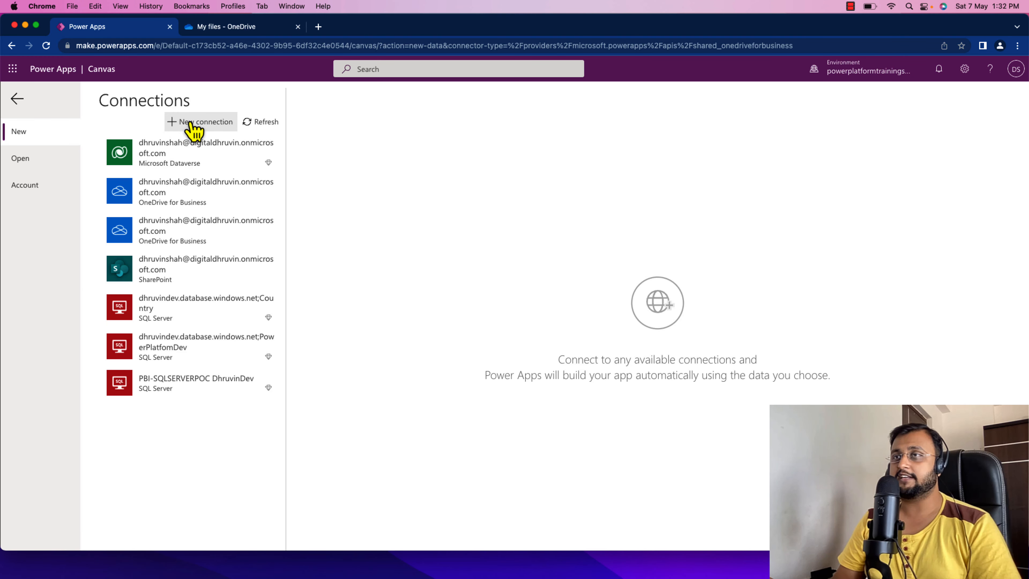
Create a new OneDrive for Business connection for the app
click(194, 131)
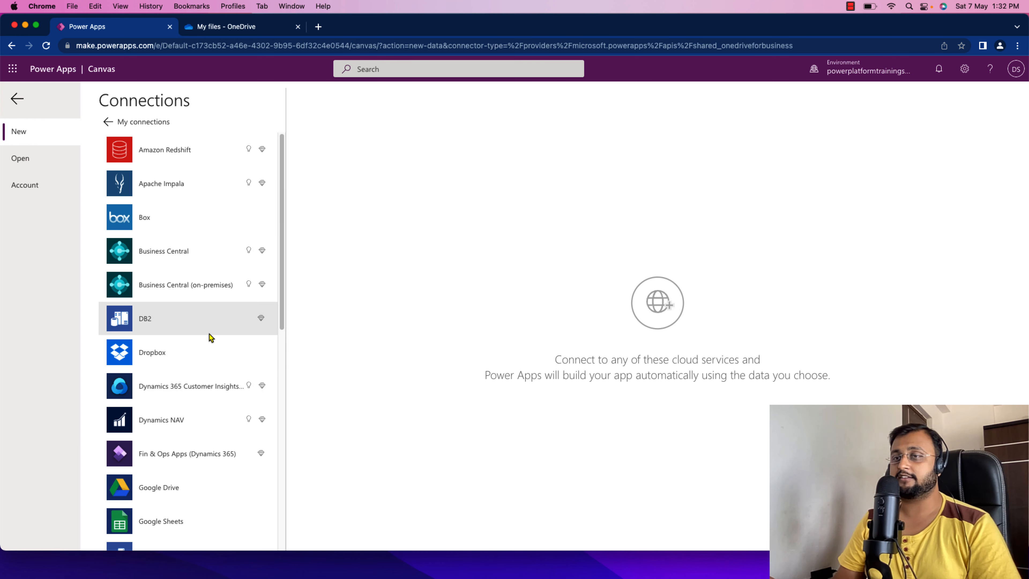
click(111, 124)
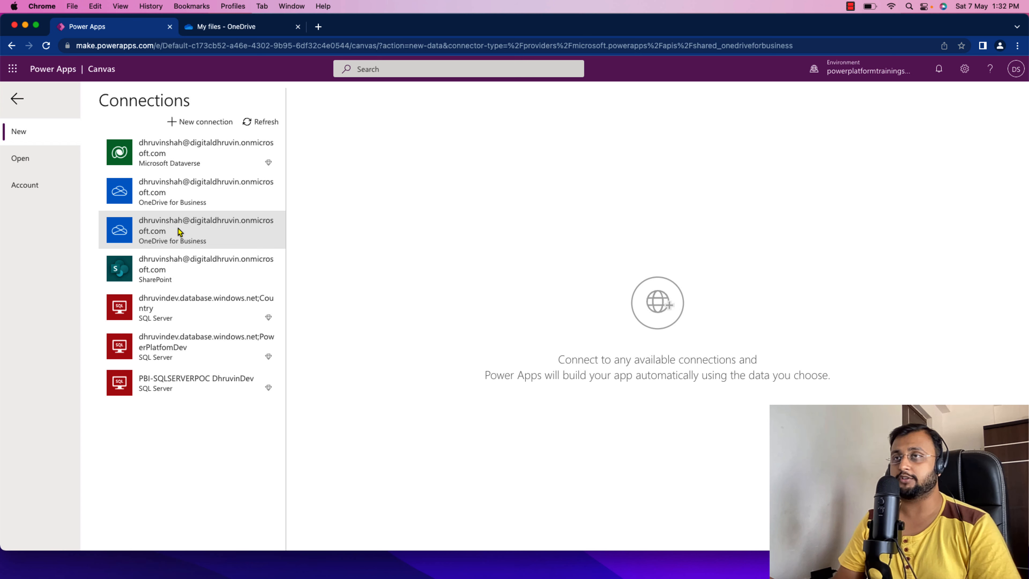
click(194, 129)
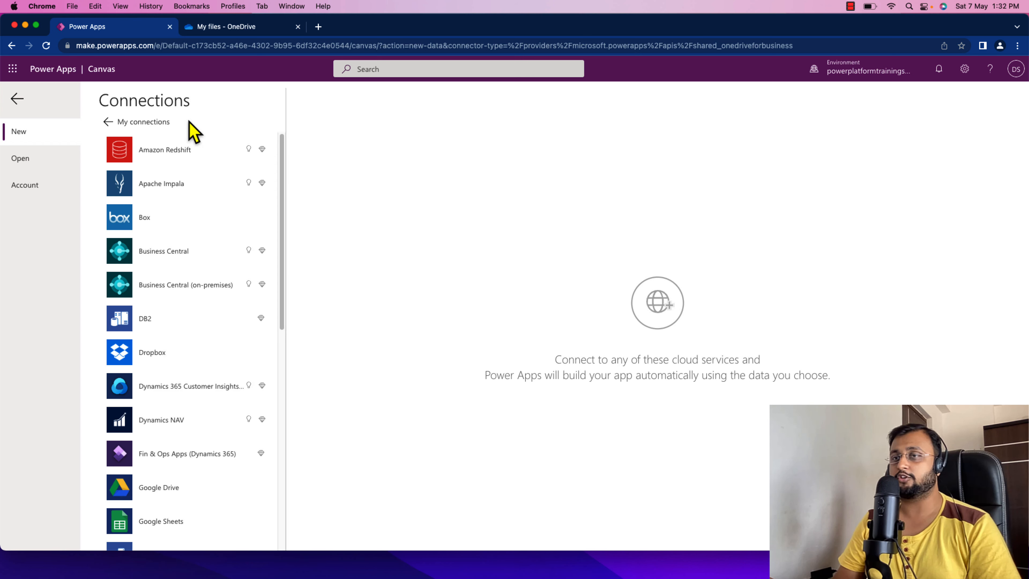
scroll(203, 292, down, 10)
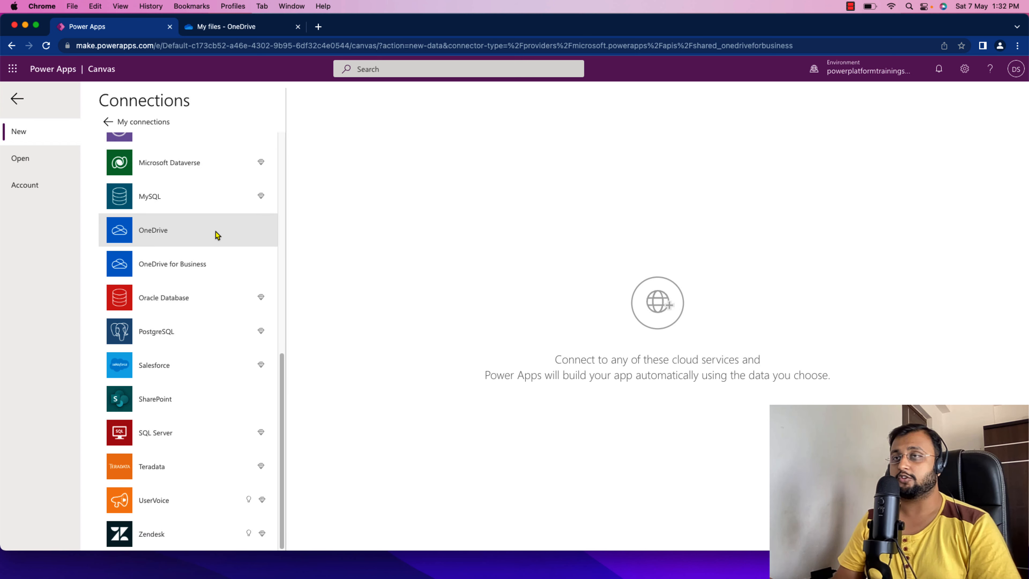
click(206, 276)
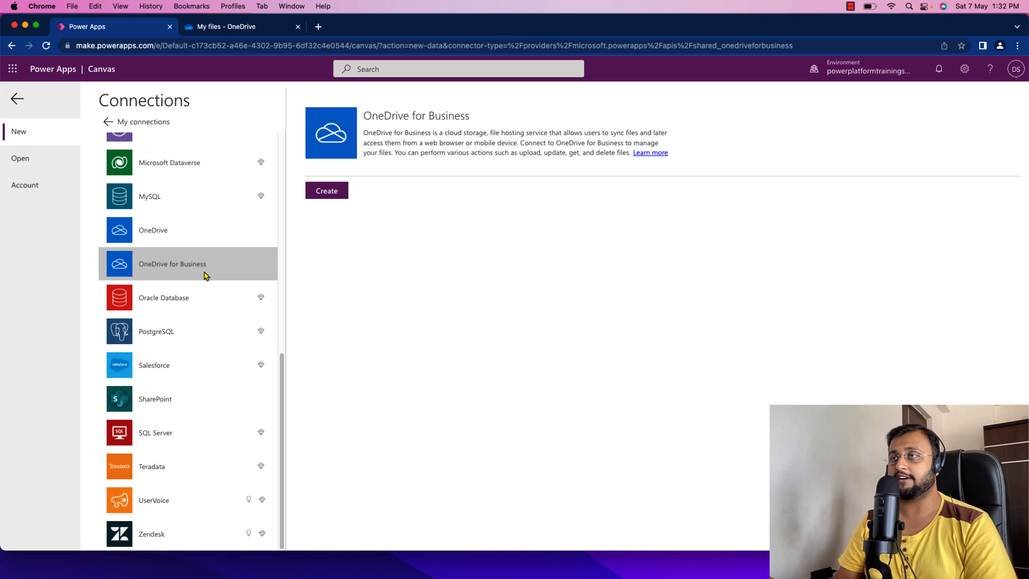
click(335, 193)
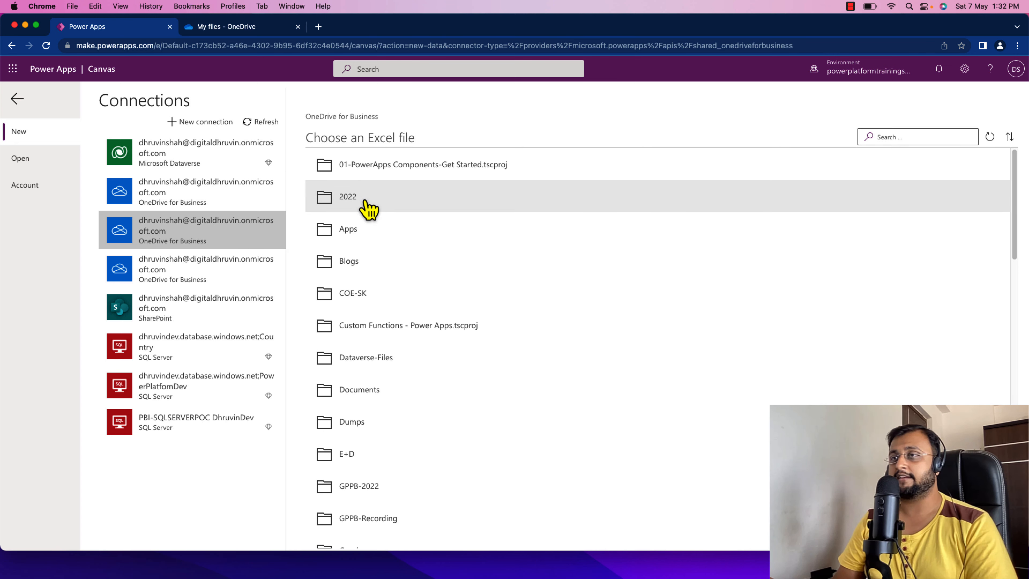
Generate the app from Table1 in Excel-PowerAppsYT.xlsx and skip the Power Apps Studio welcome message
scroll(413, 300, down, 20)
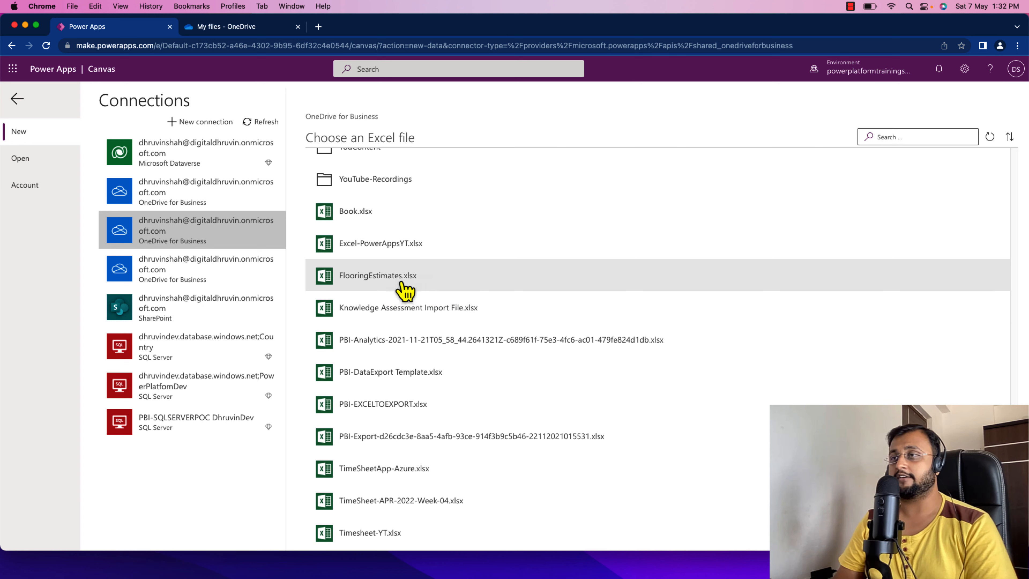
click(398, 265)
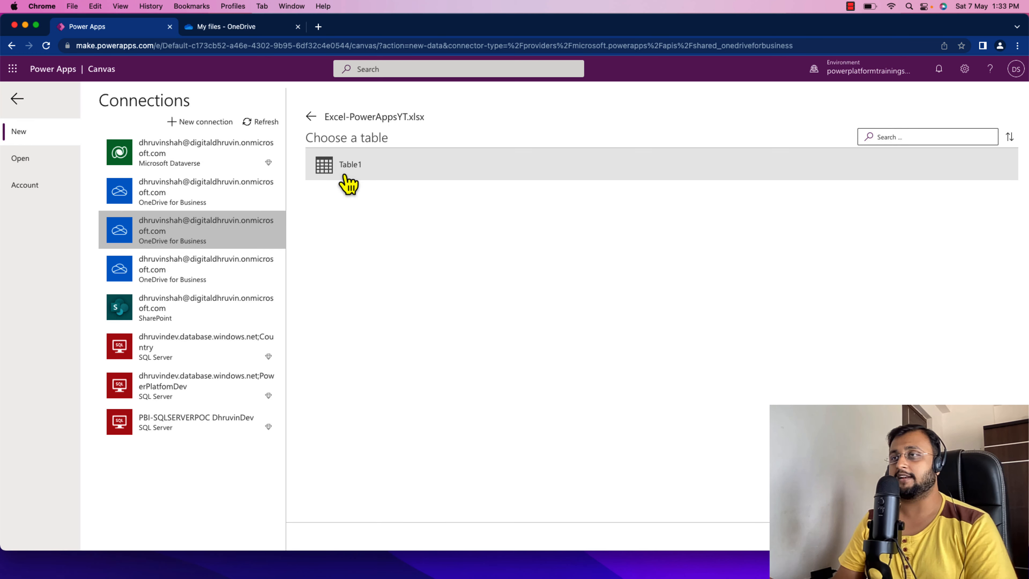
click(346, 175)
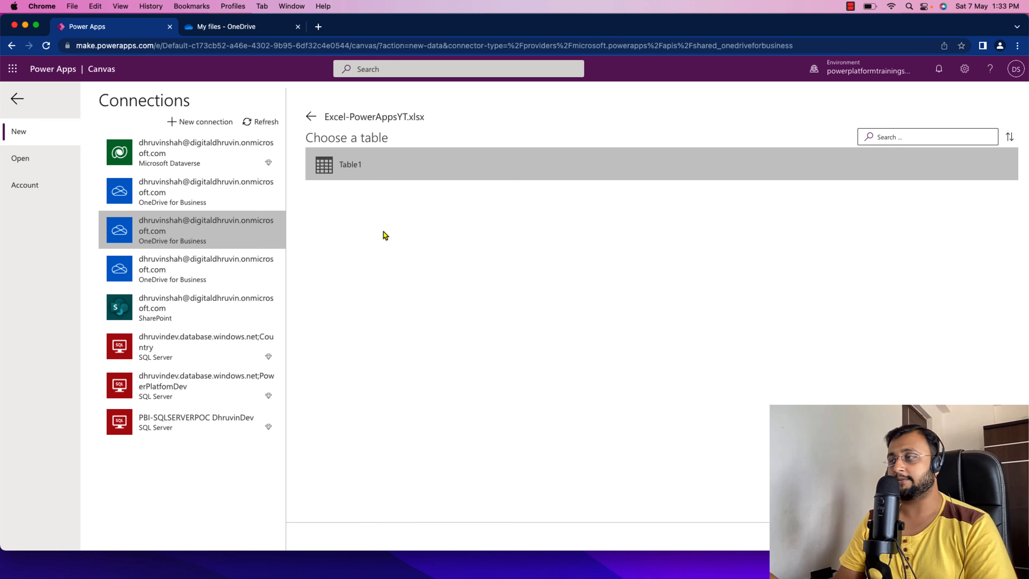
click(987, 536)
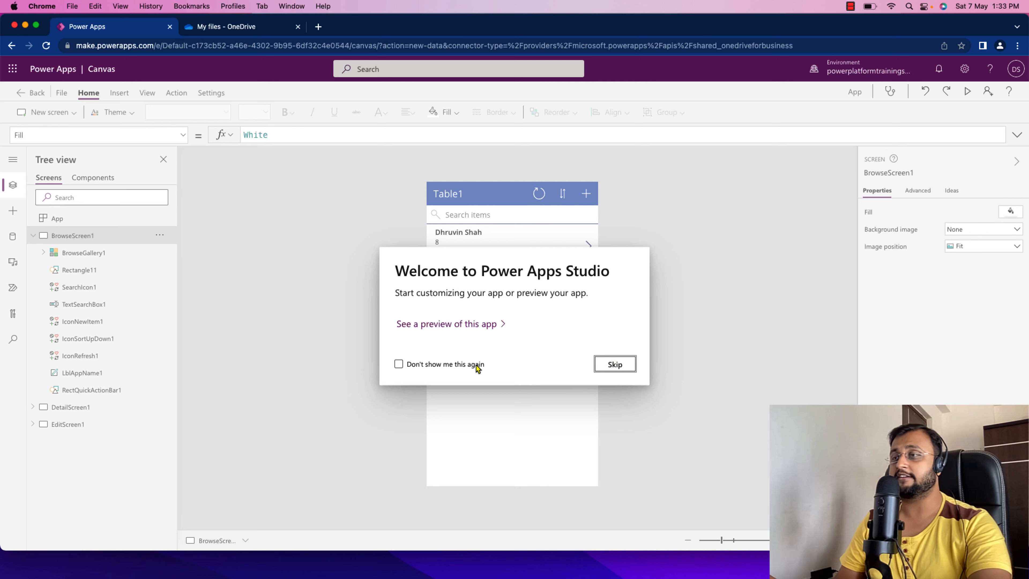
click(620, 366)
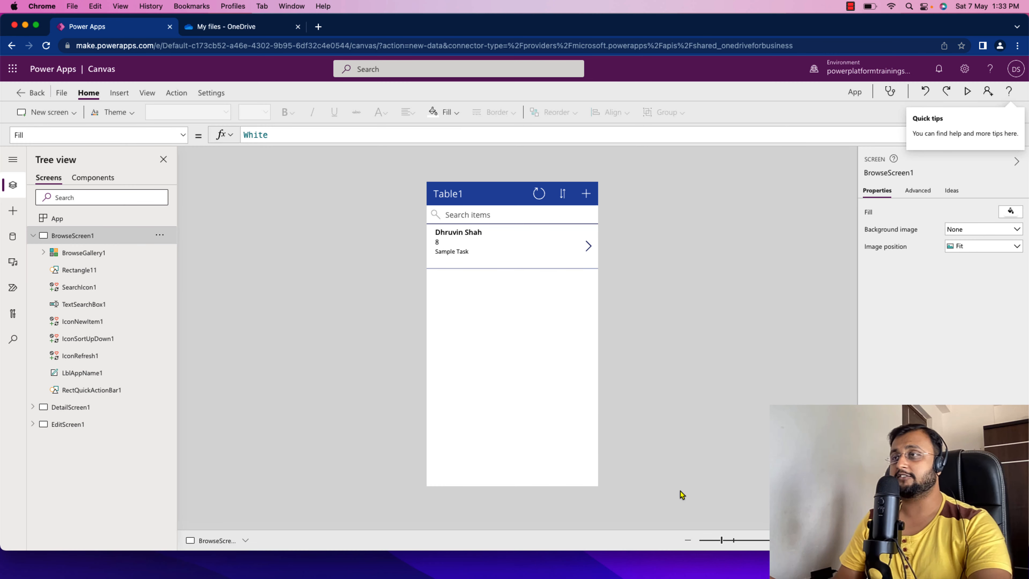
Preview the app and examine its blank new-record form and the details of the Sample Task record
click(968, 91)
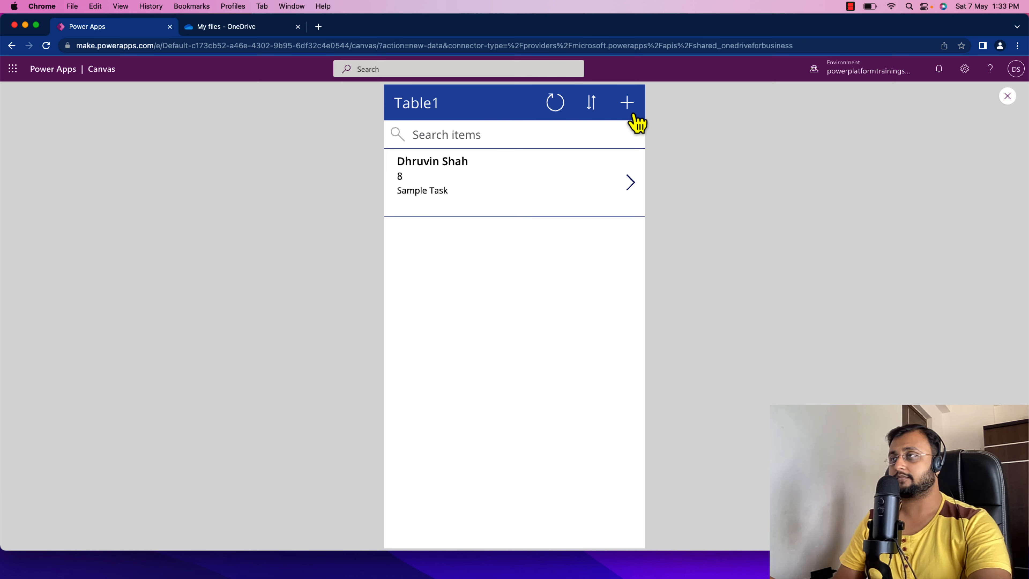
click(628, 107)
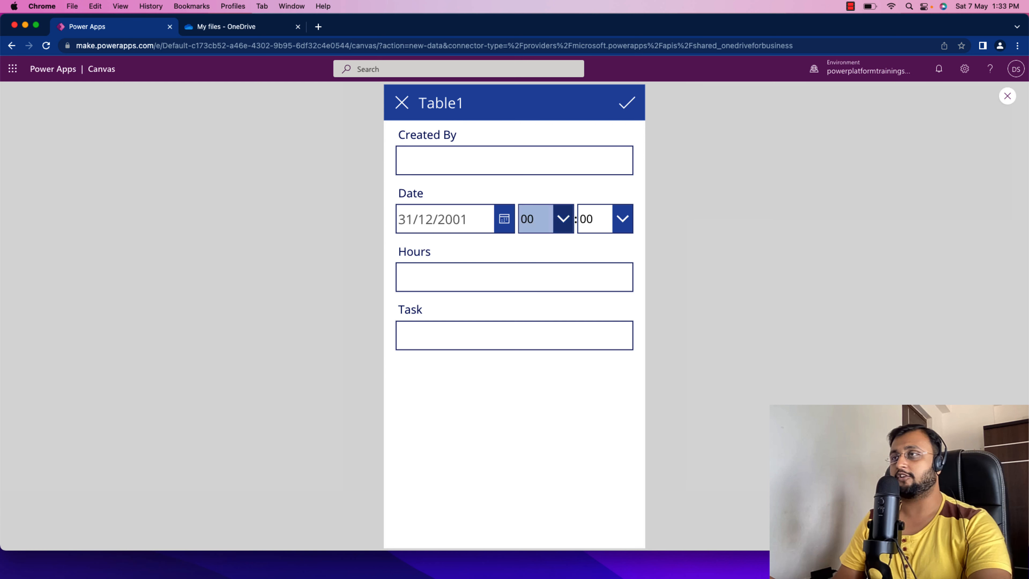
click(401, 113)
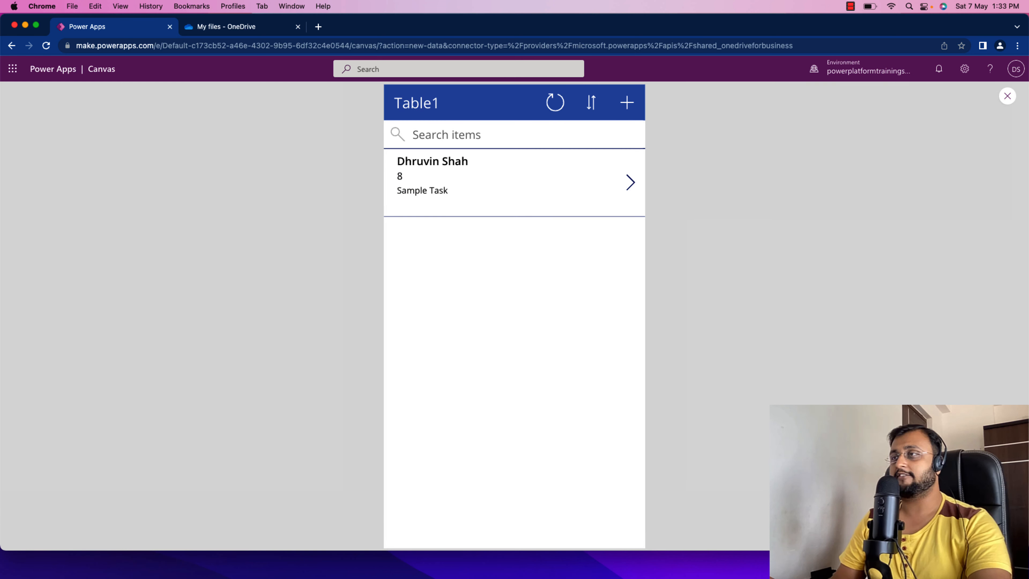
click(632, 184)
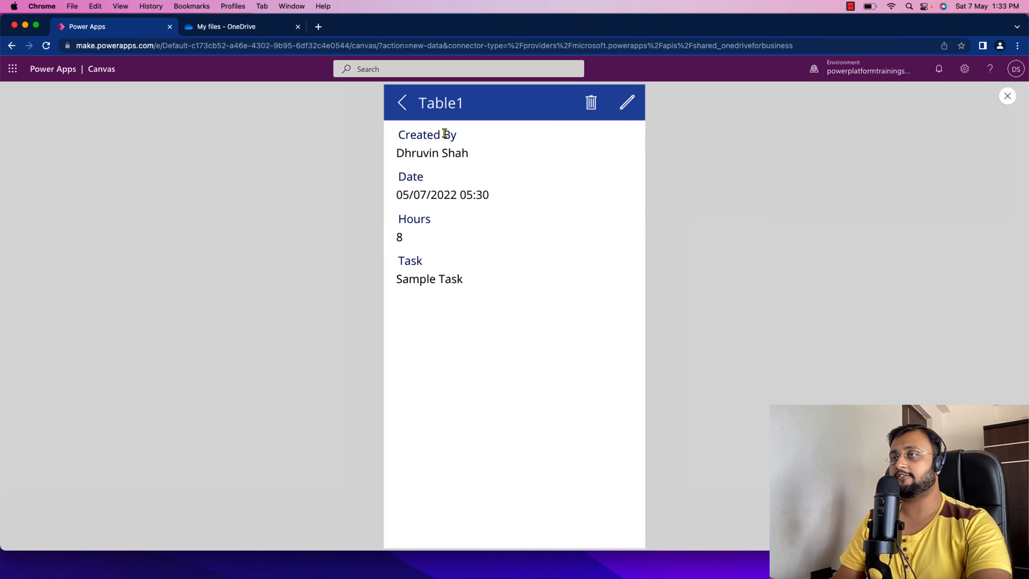
click(402, 109)
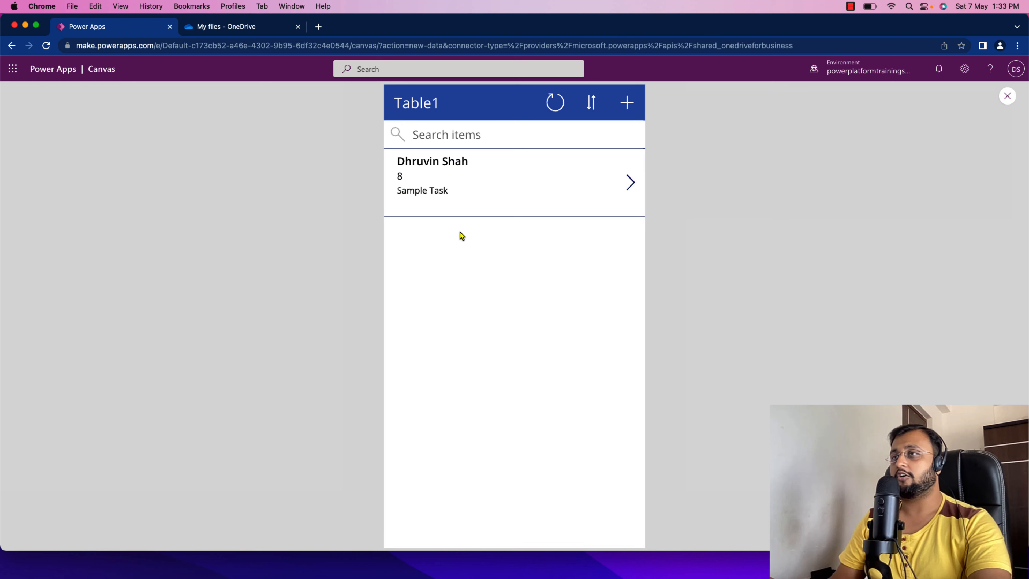
Add a record dated 08/05/2022 with 8 hours, task Task 02 and the creator's full name, and save it
click(627, 107)
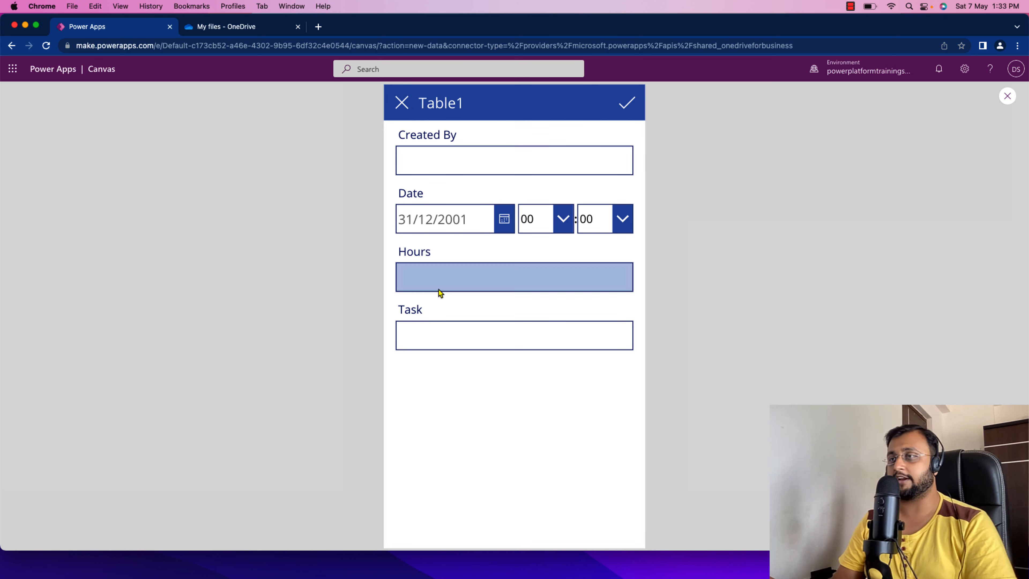
click(503, 225)
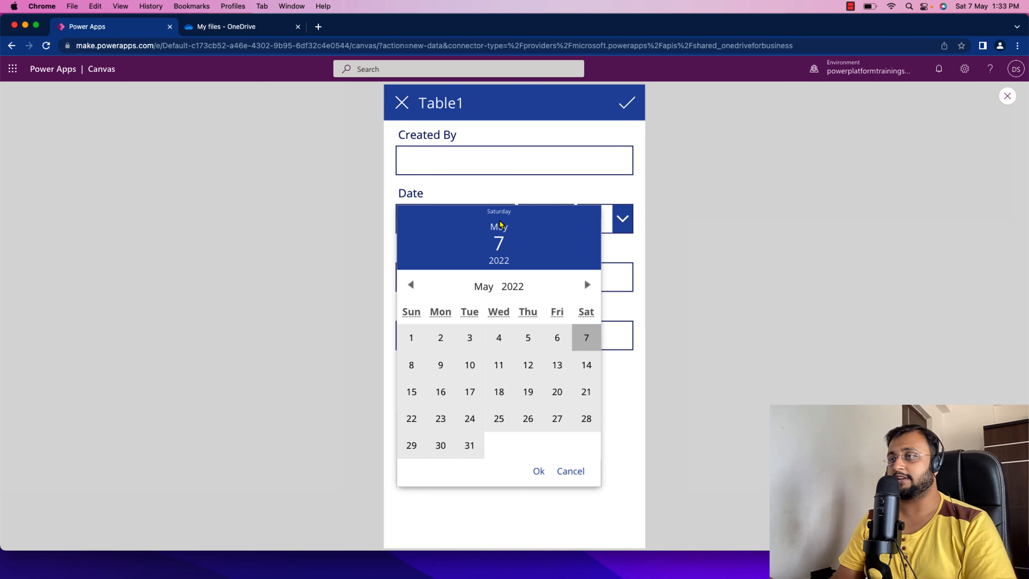
click(421, 372)
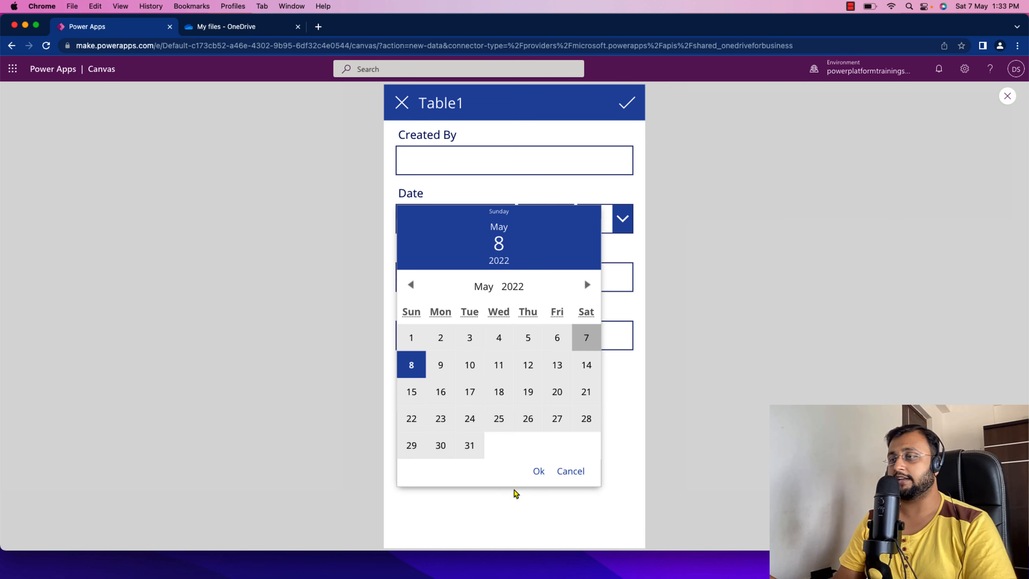
click(539, 471)
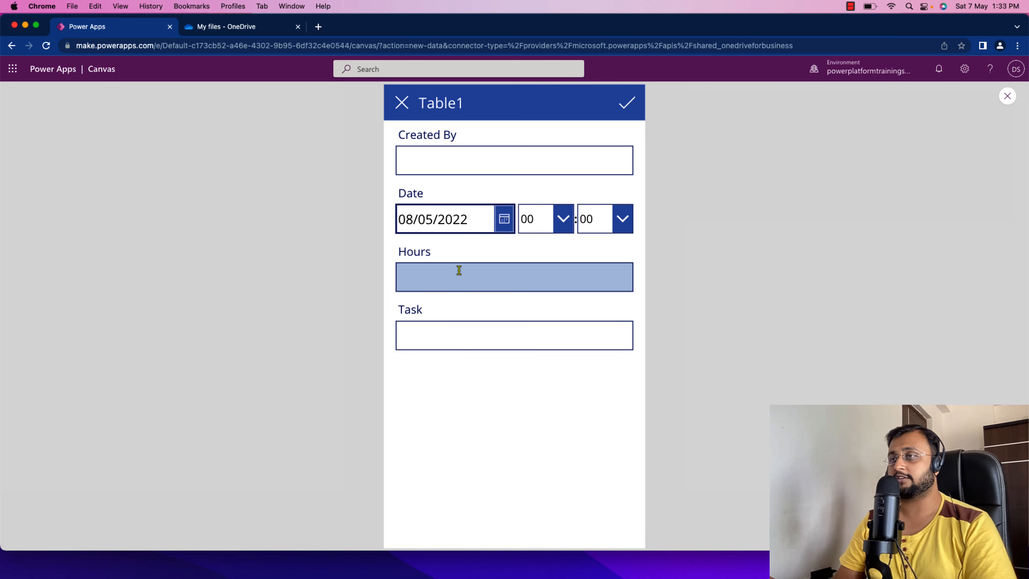
click(452, 284)
text(8)
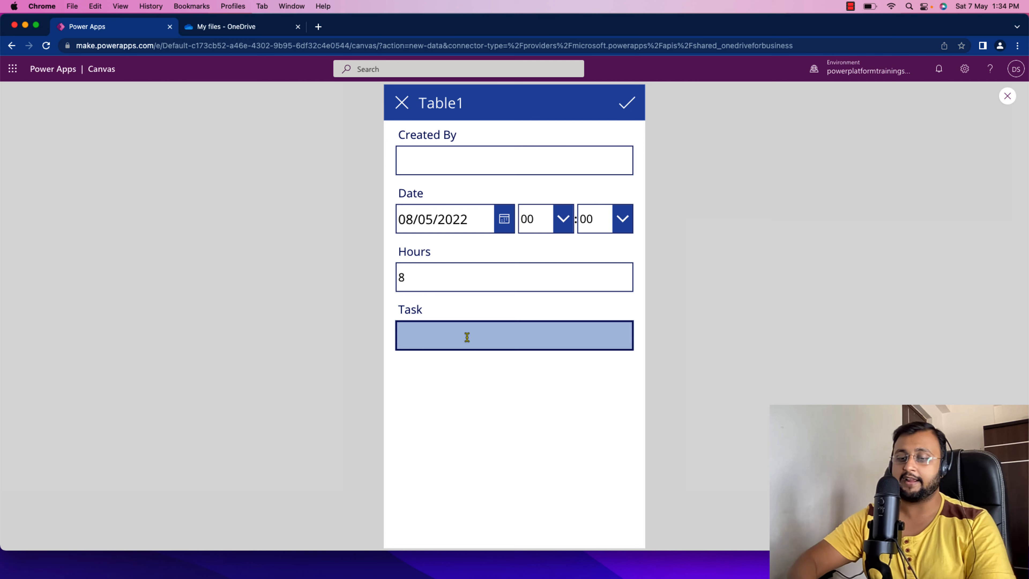
text(Task 02)
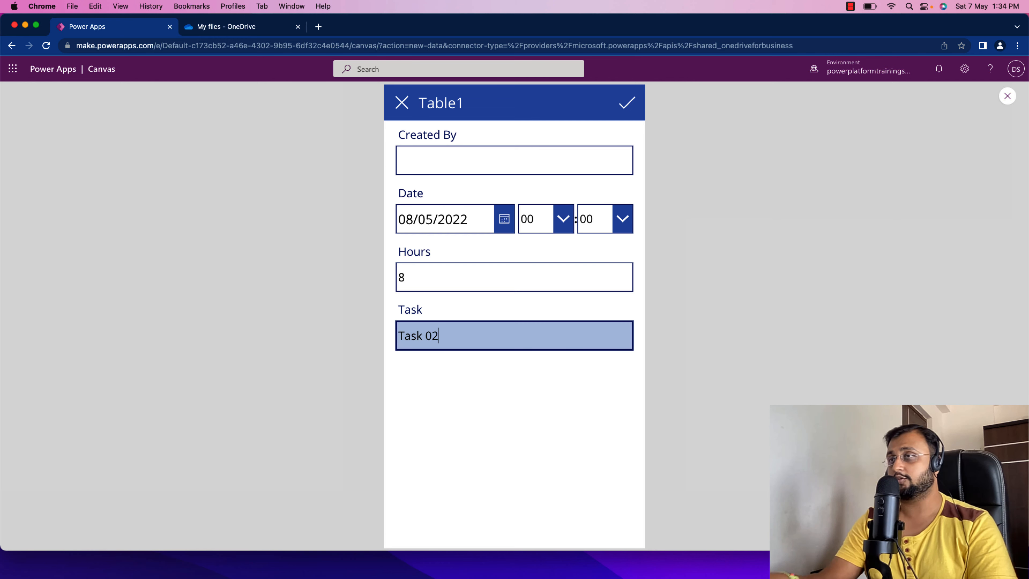
click(517, 165)
text(Dhruvin Shah)
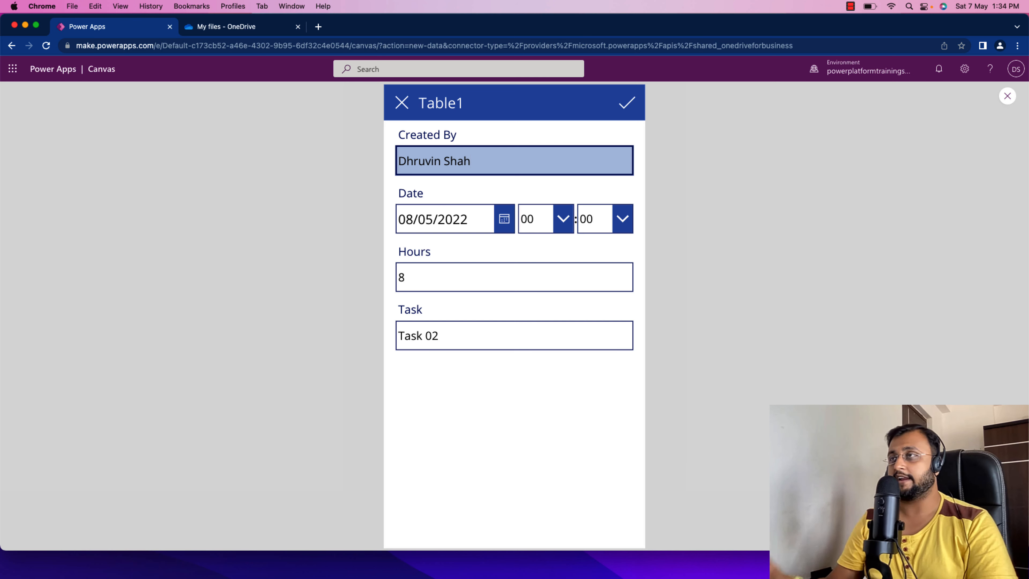
click(632, 103)
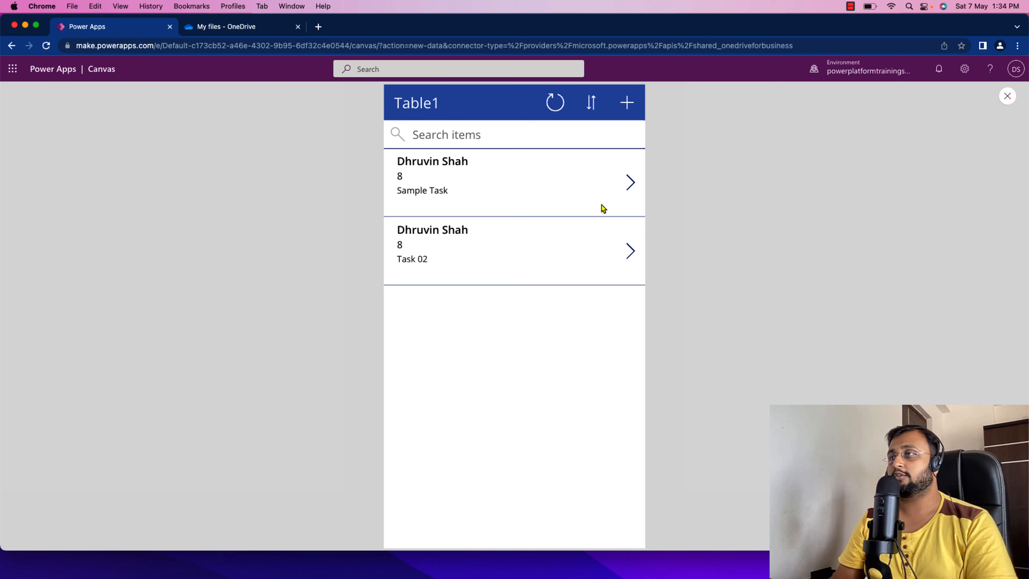
Update the Task 02 record's hours to 8.5 and save it, return to the list and delete that record
click(630, 256)
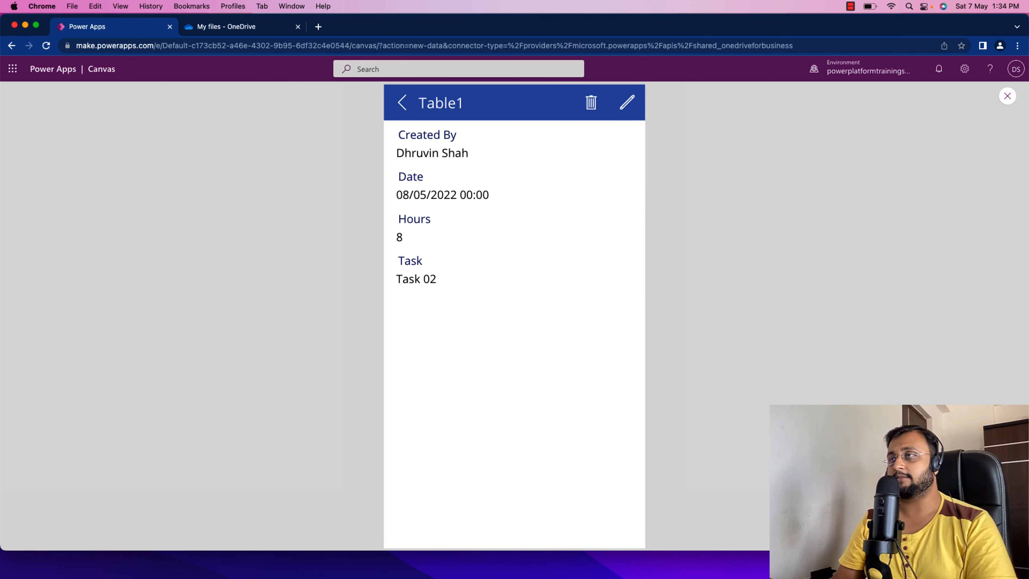
click(626, 104)
click(492, 283)
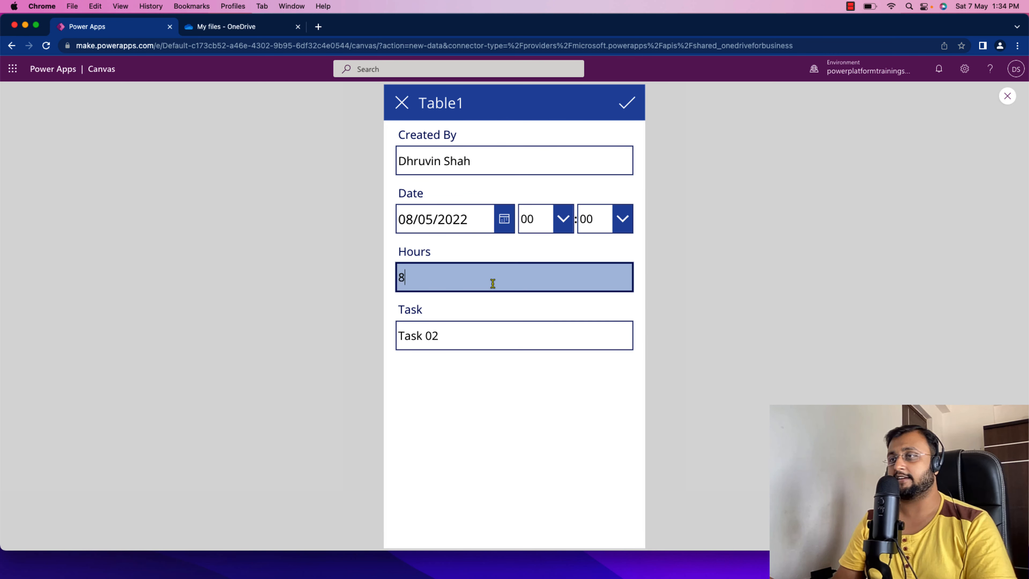
text(.5)
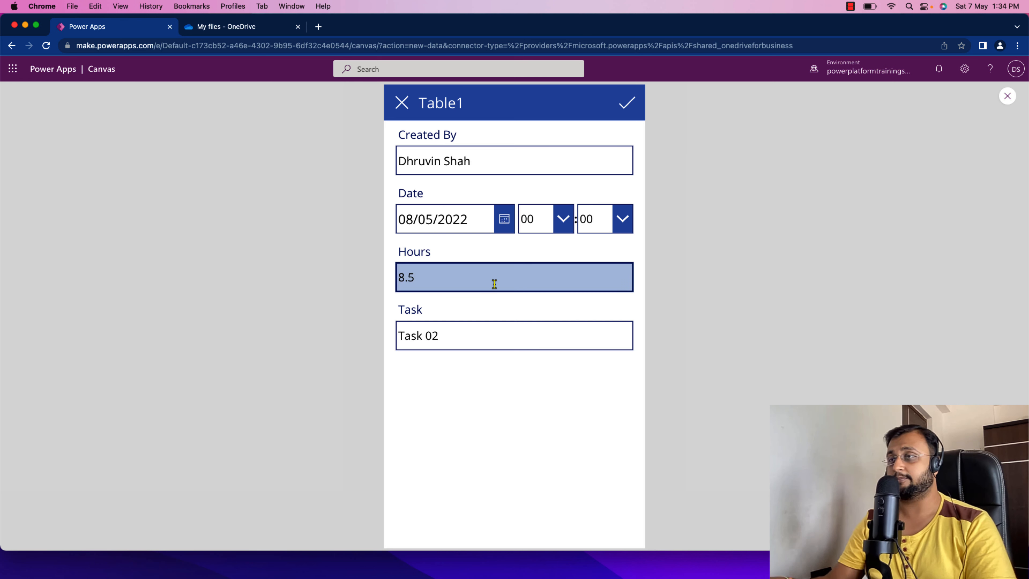
click(628, 104)
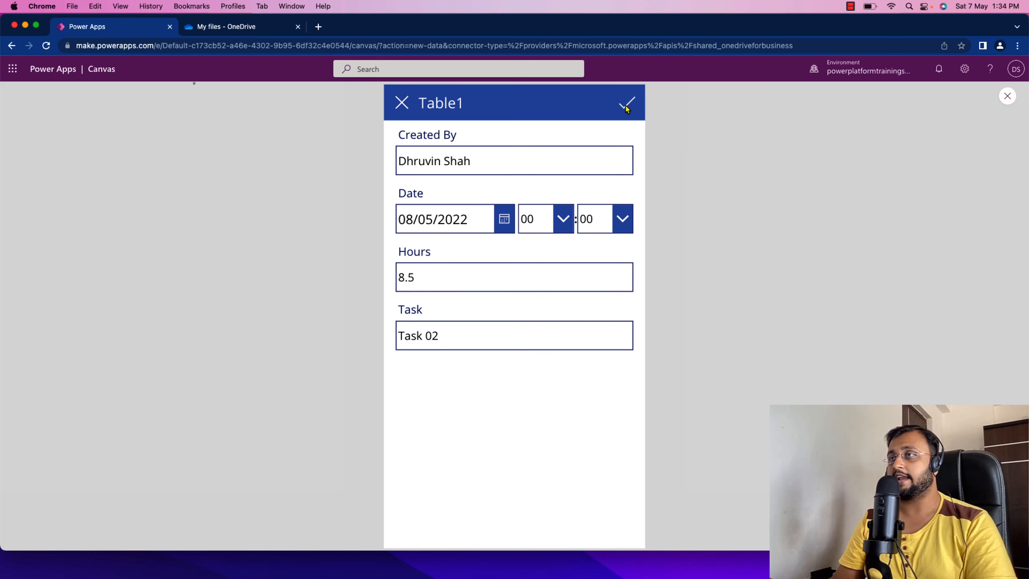
click(396, 105)
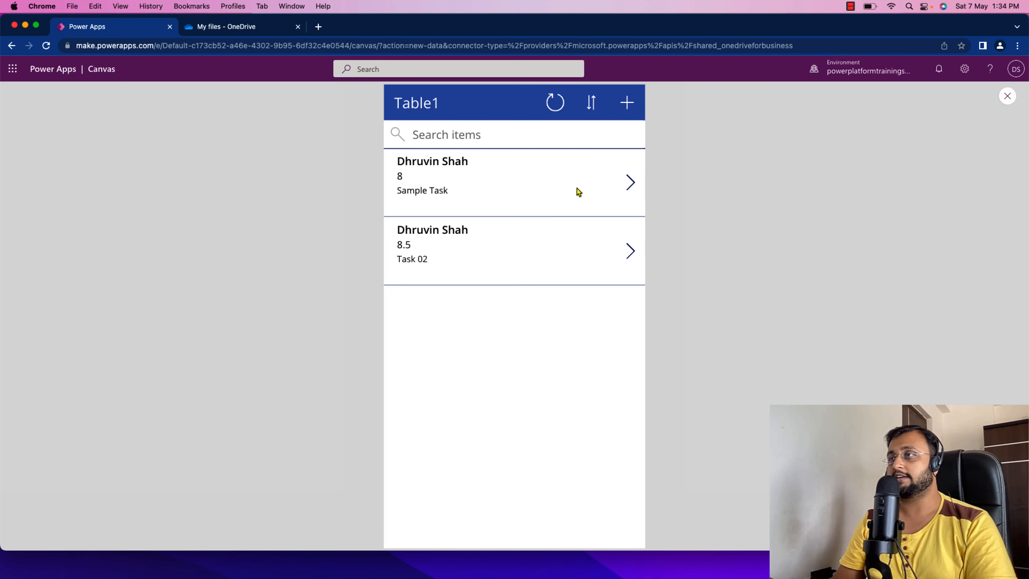
click(630, 254)
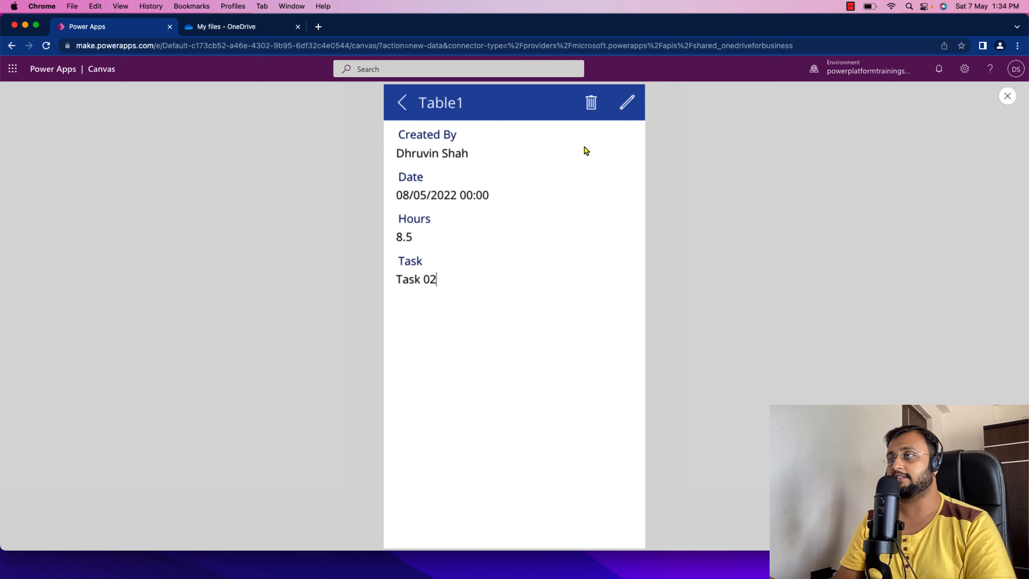
click(590, 110)
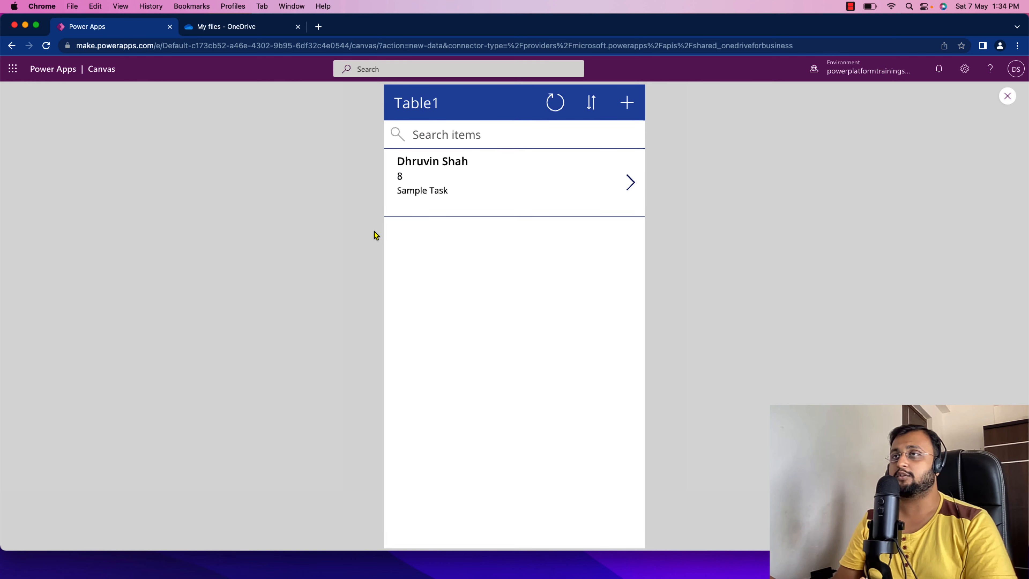
Switch to OneDrive, open Excel-PowerAppsYT.xlsx and widen column E so the full __PowerAppsId__ header shows
click(229, 27)
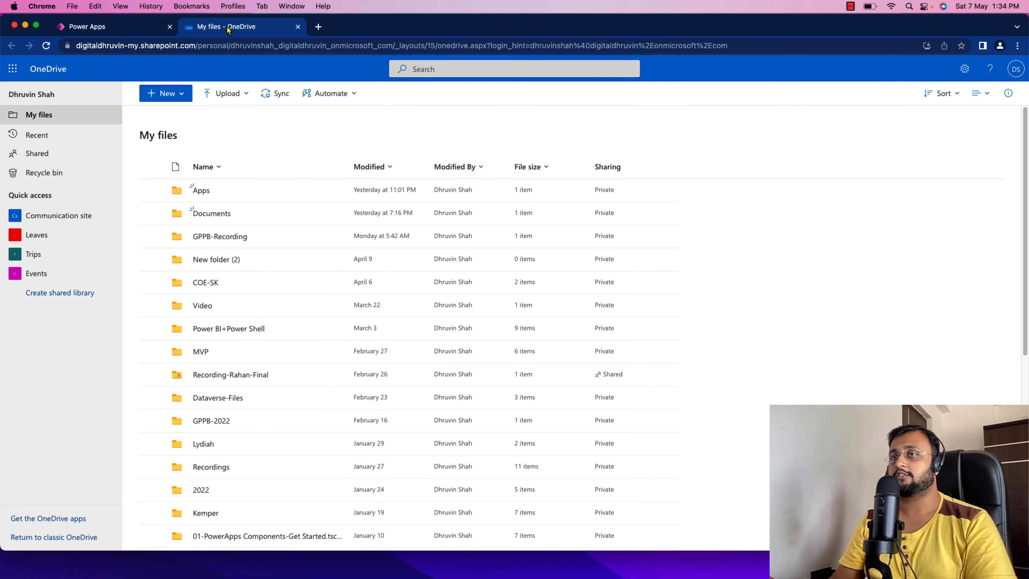
scroll(293, 297, down, 10)
scroll(292, 299, down, 10)
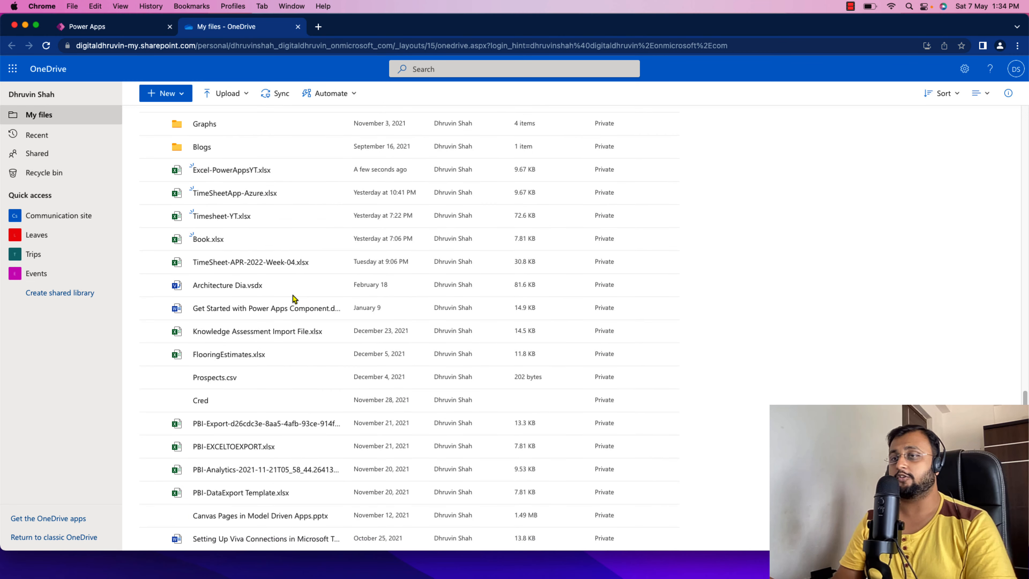
click(229, 178)
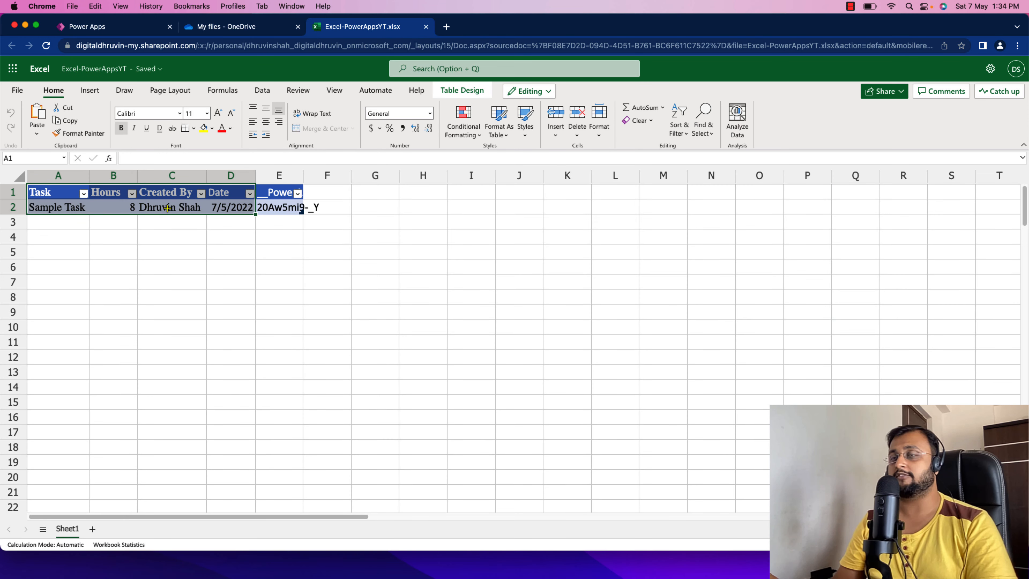
click(283, 176)
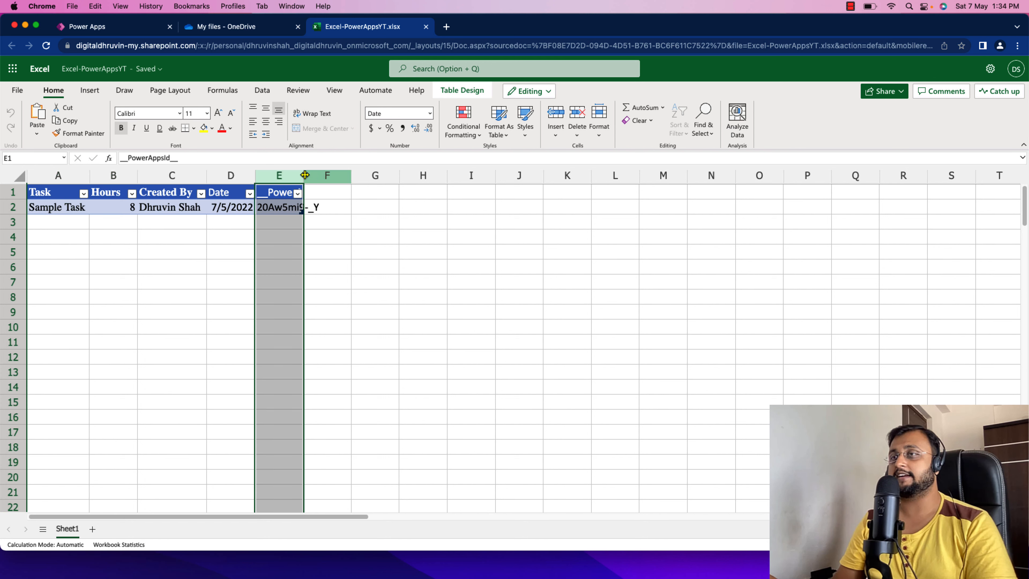
drag(303, 177, 387, 187)
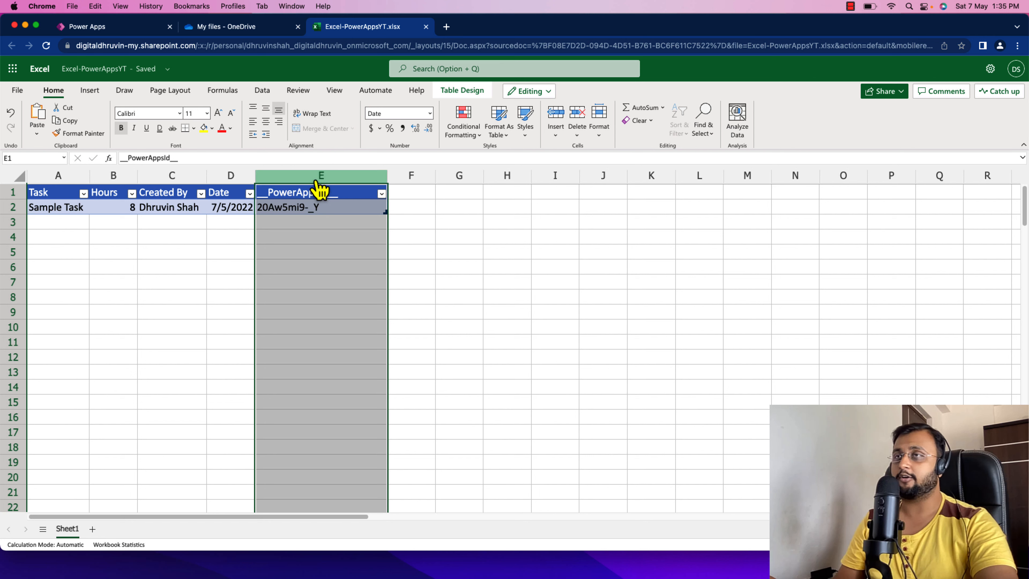
Switch back to Power Apps, exit the preview, dismiss its tip and view DetailScreen1 and EditScreen1
click(133, 31)
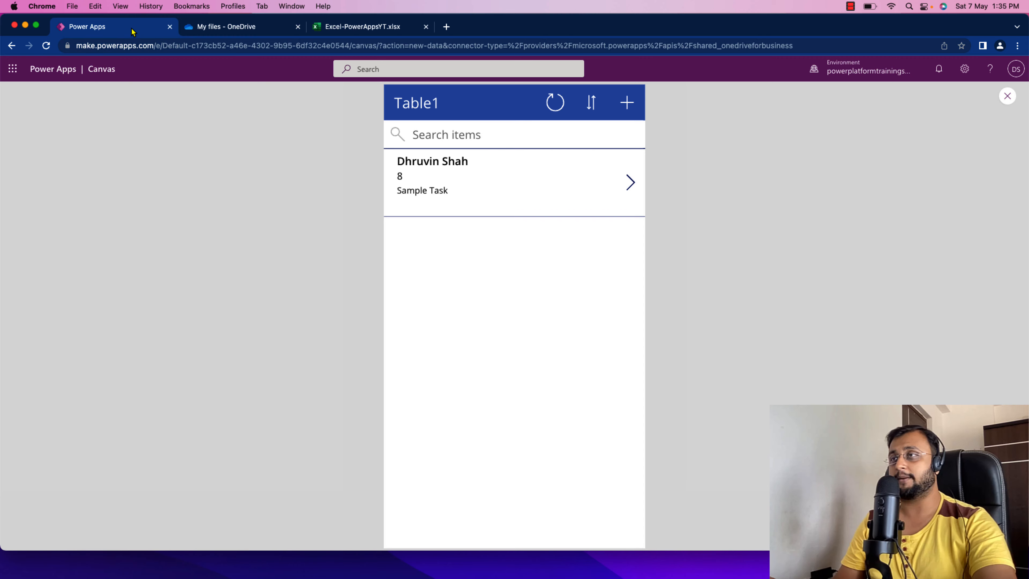
click(1008, 95)
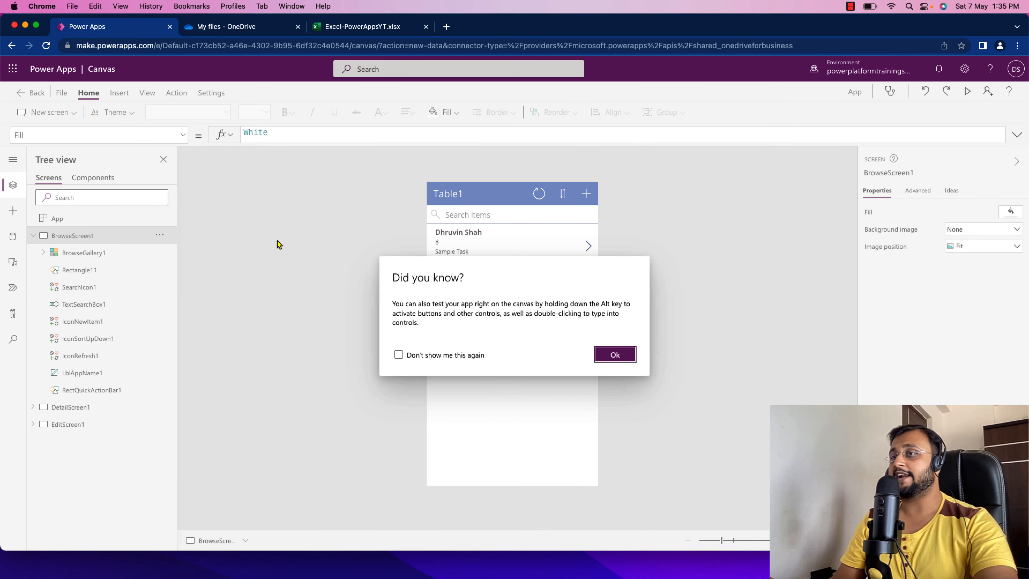
click(615, 356)
click(81, 411)
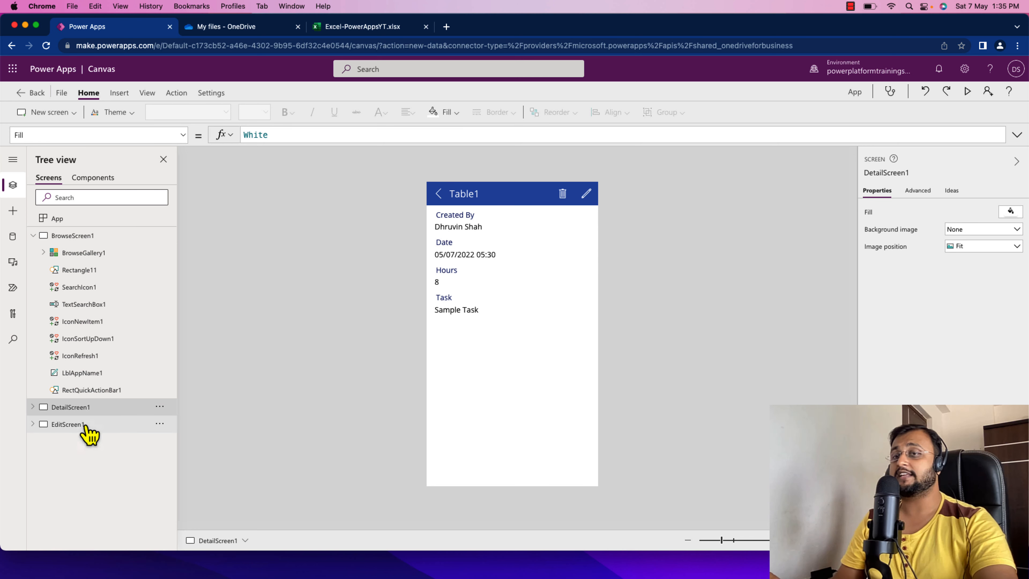
click(82, 426)
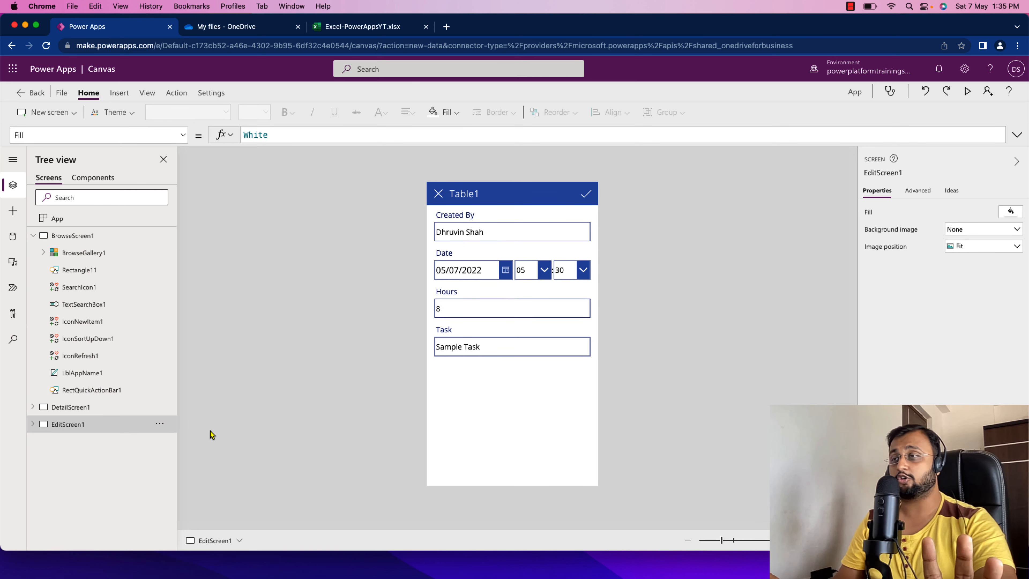
Reorder the fields of EditForm1 on EditScreen1 to Task, Hours, Date, Created By
click(522, 388)
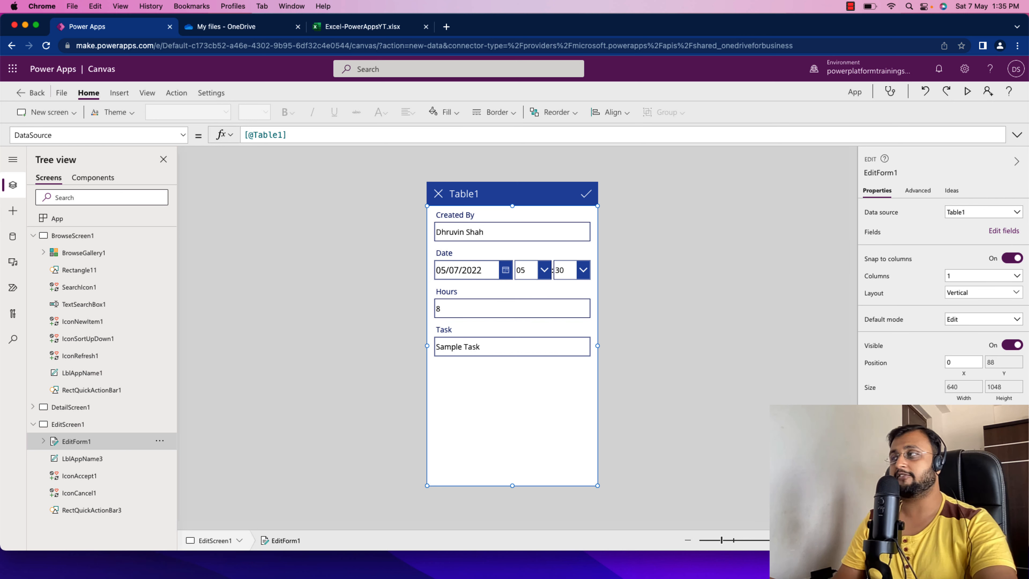
click(1004, 230)
drag(742, 288, 748, 221)
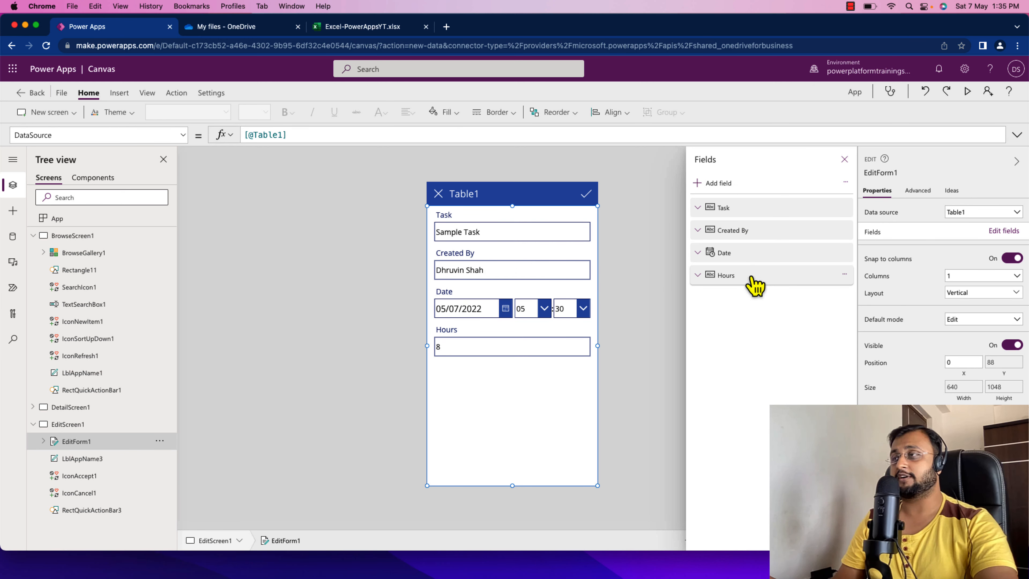
drag(752, 280, 751, 234)
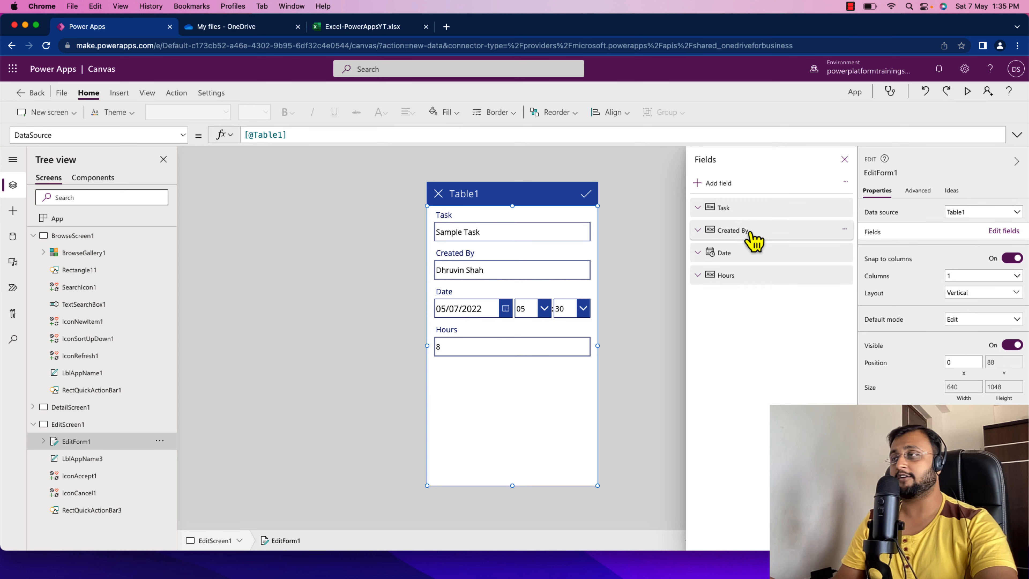
mouse_move(756, 280)
mouse_down()
mouse_move(752, 248)
mouse_move(758, 290)
mouse_move(753, 271)
mouse_up()
Unlock the advanced properties of the Created By card in EditForm1 for changes
click(521, 349)
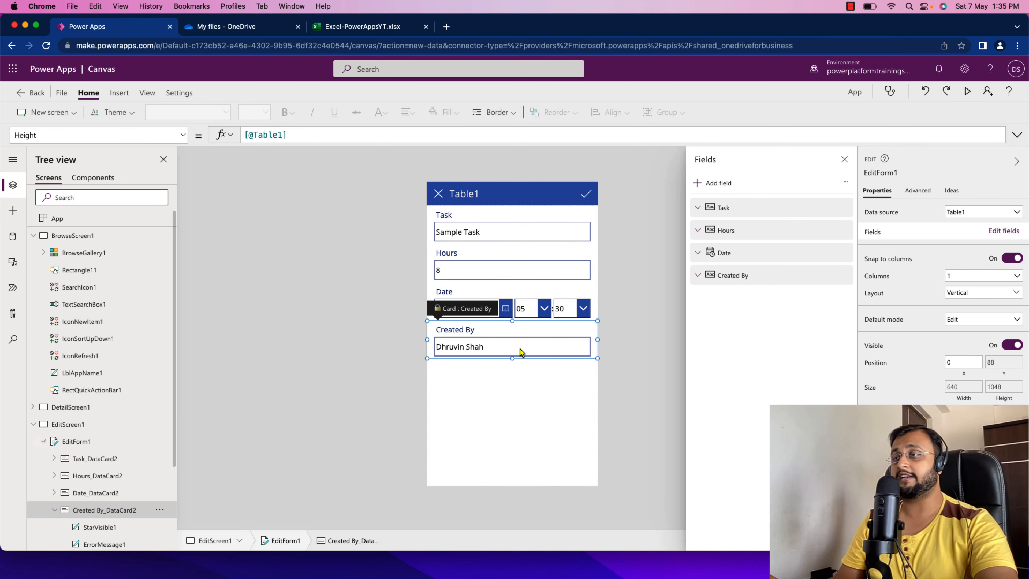
click(927, 193)
click(875, 214)
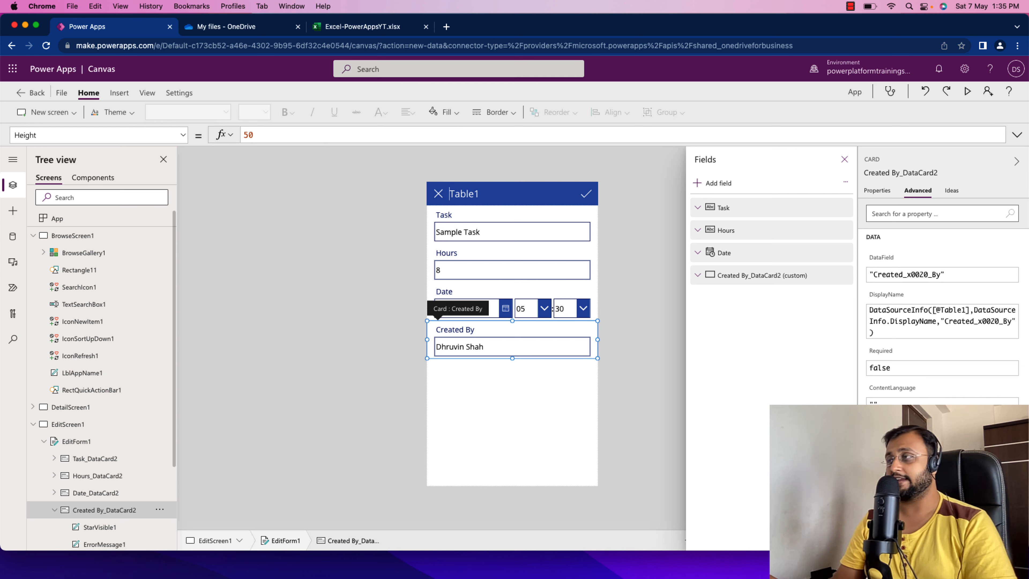
Examine the Created By card's Default formula and the advanced properties of DetailForm1 and EditForm1
click(182, 137)
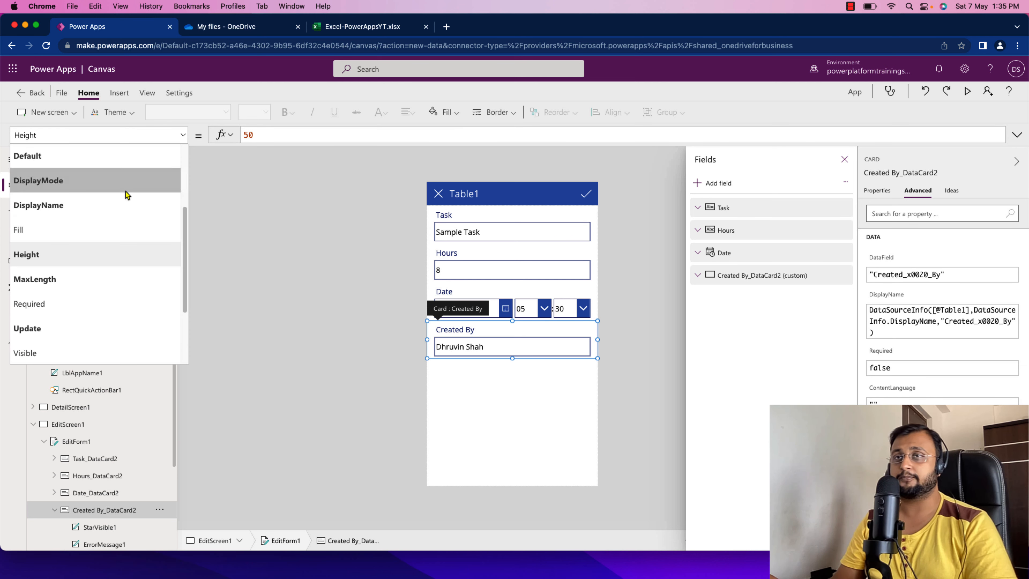
scroll(83, 248, up, 3)
click(87, 243)
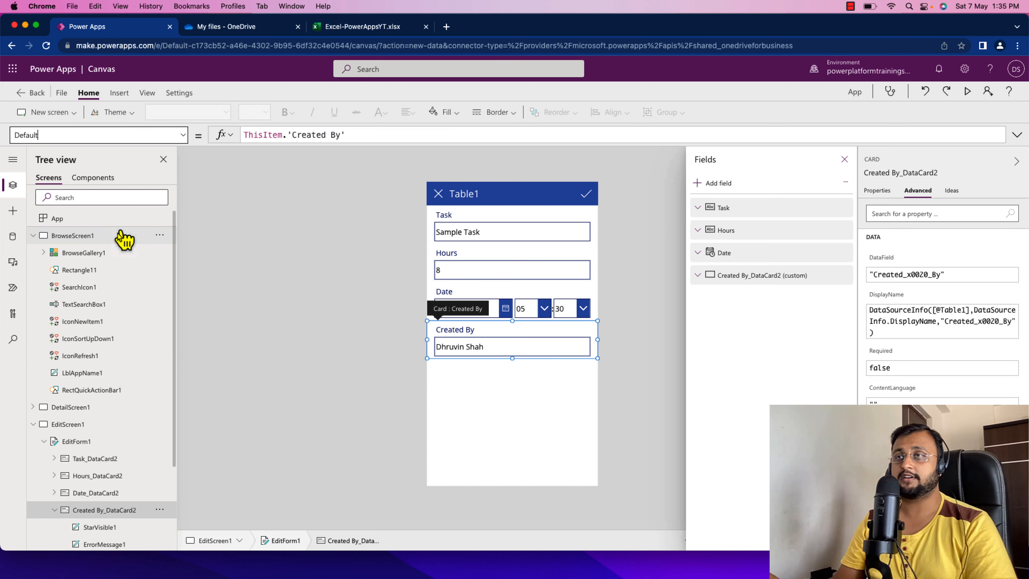
click(368, 136)
key(super+a)
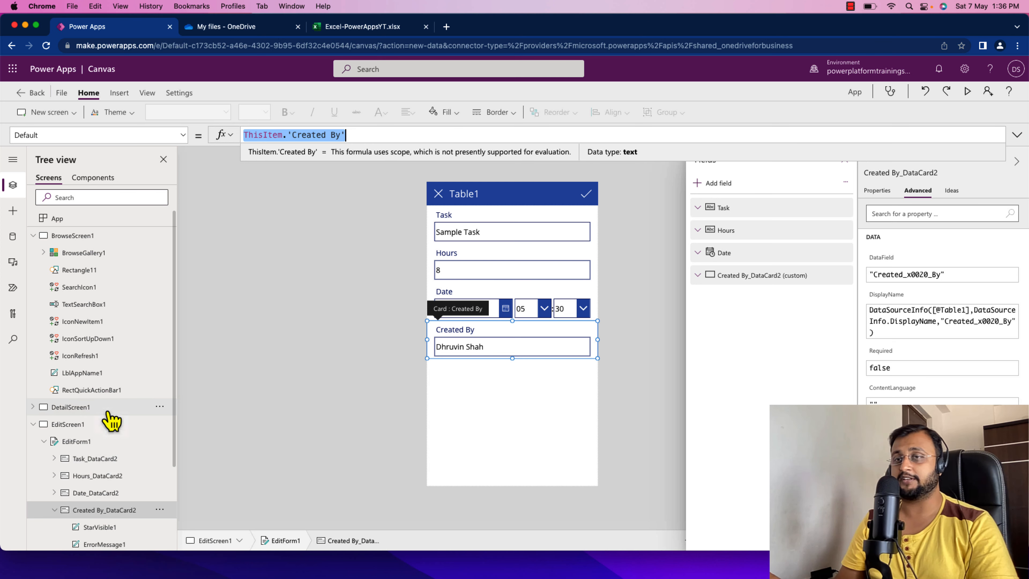
scroll(105, 421, down, 3)
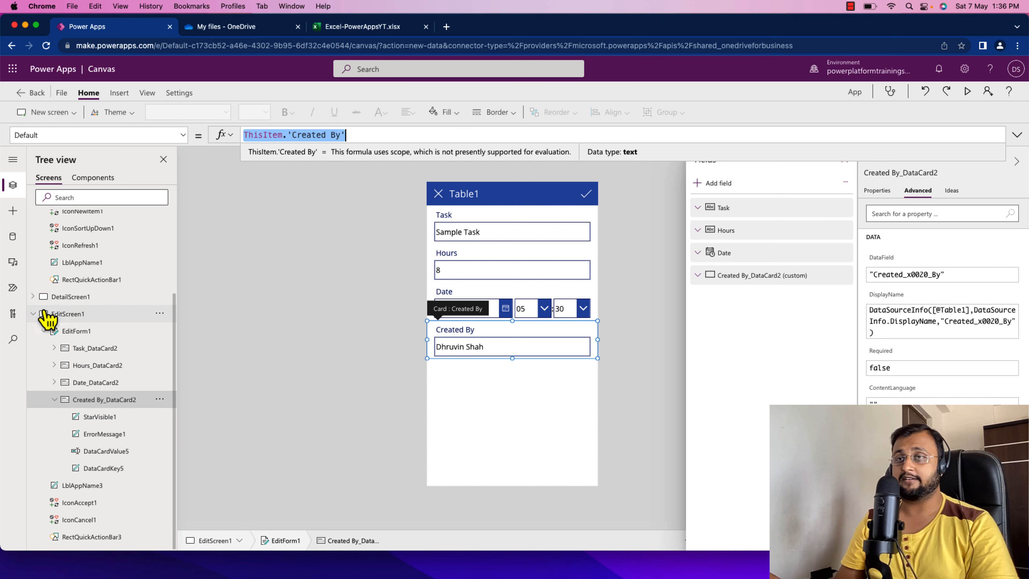
click(34, 297)
click(95, 319)
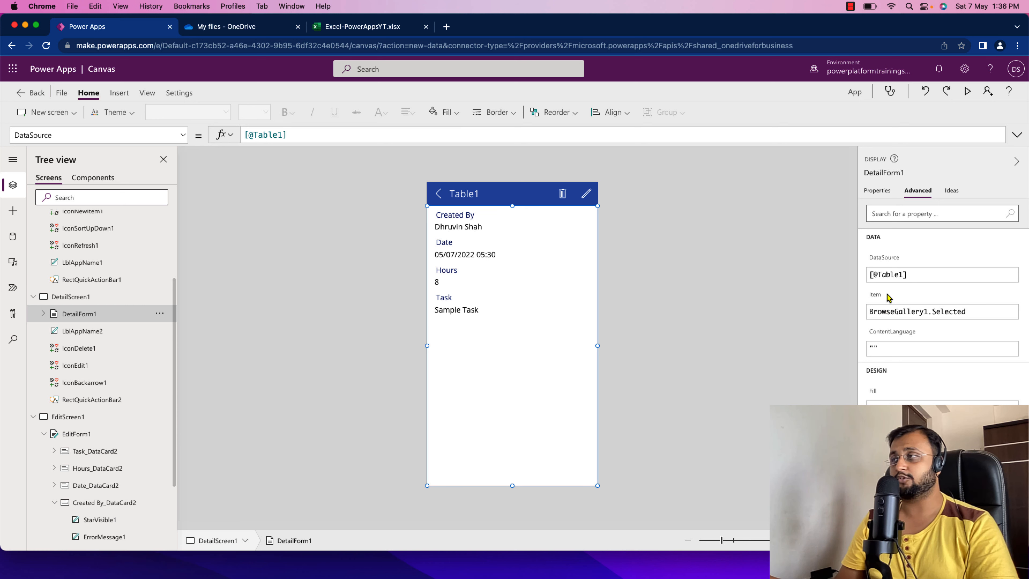
click(97, 438)
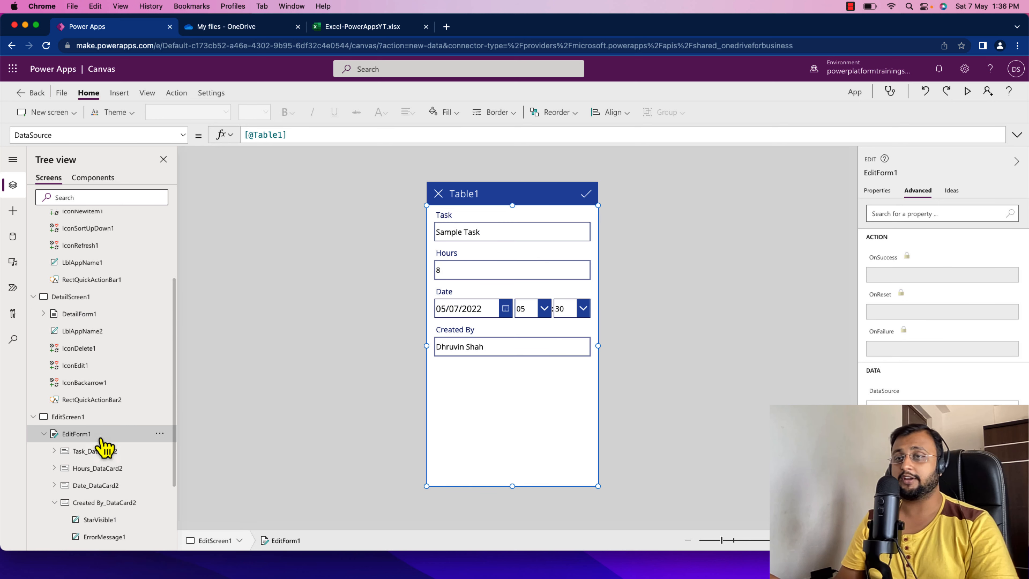
Begin an If formula in the Created By card's Default property with the condition EditForm1.Mode = FormMode.New
click(470, 345)
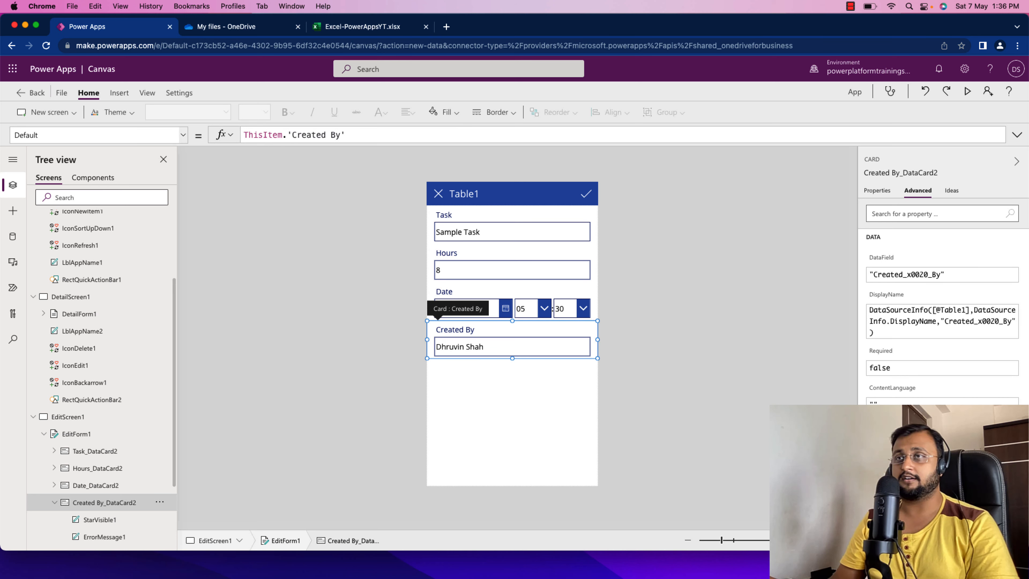
click(183, 135)
click(150, 246)
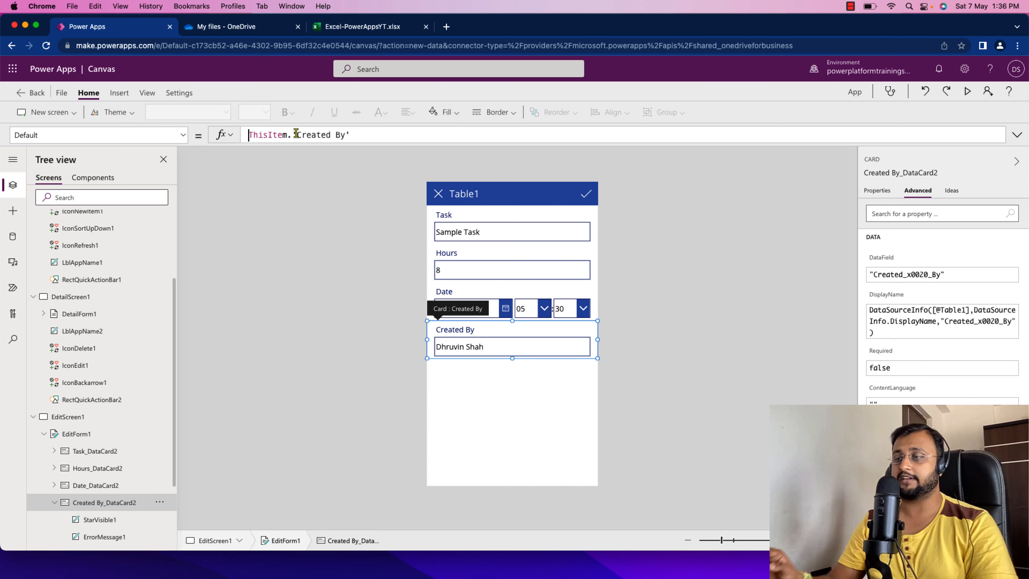
key(Left)
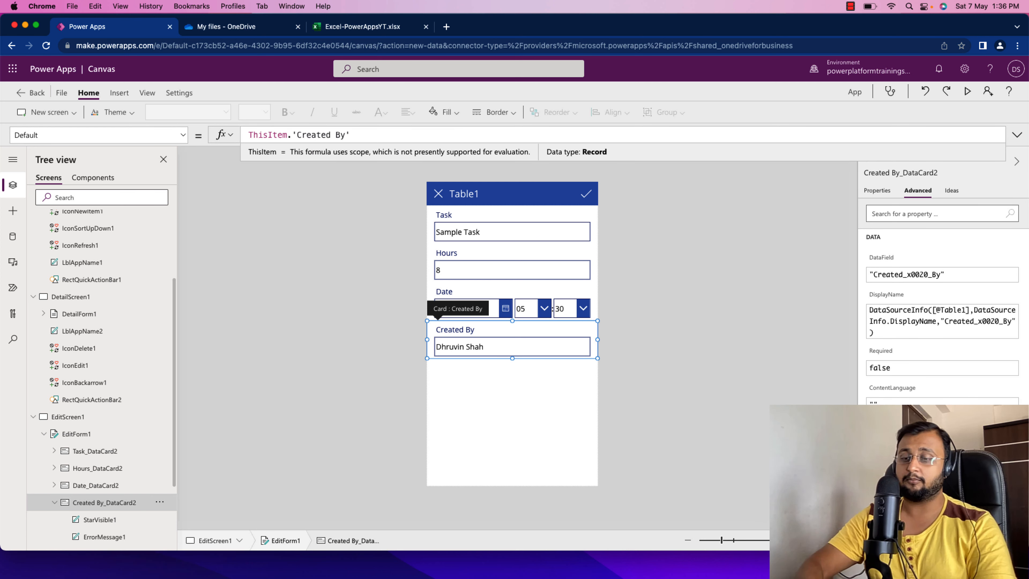
text(If( )
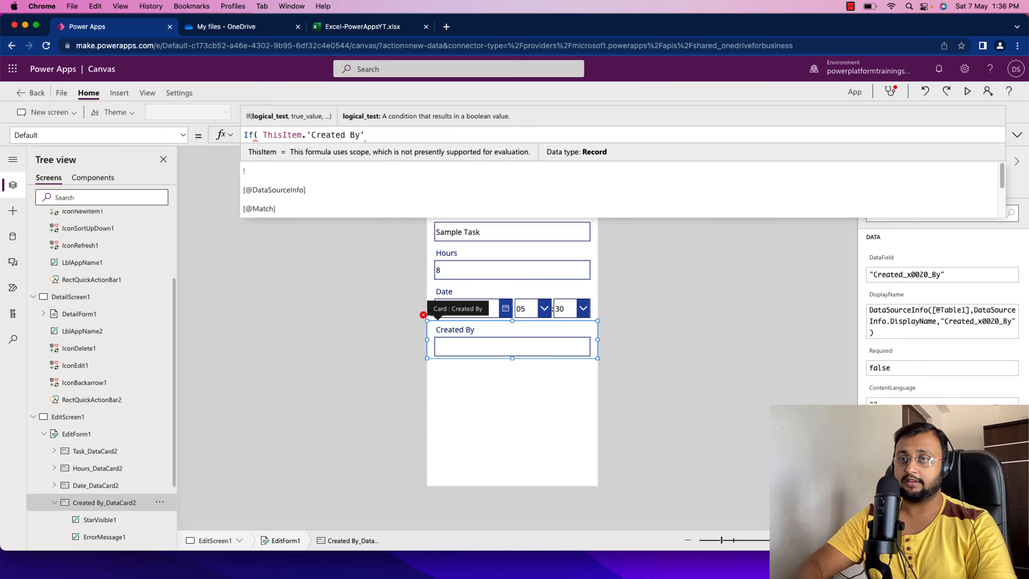
text(Edit)
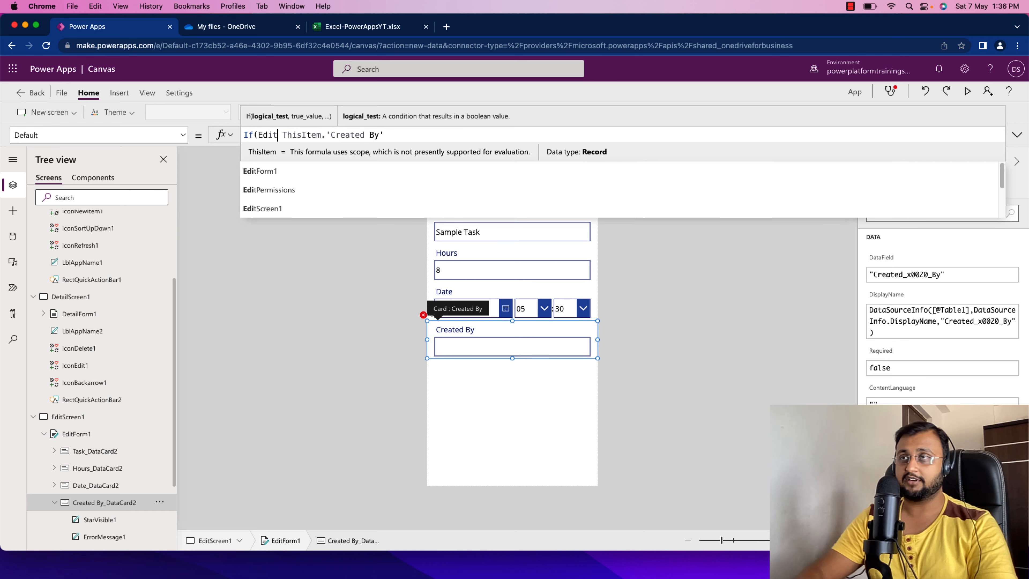
key(Tab)
text(.)
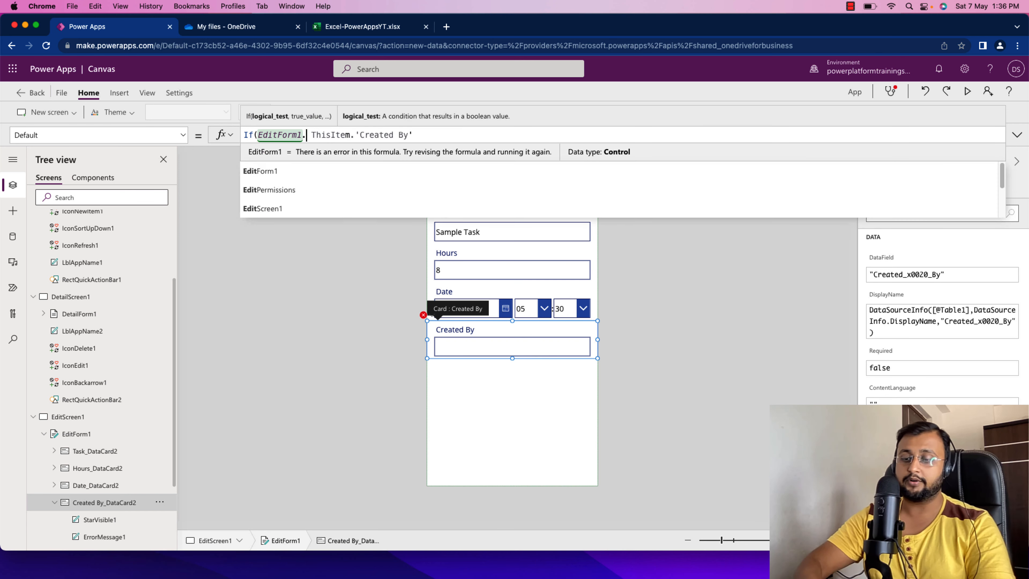
text(Mode )
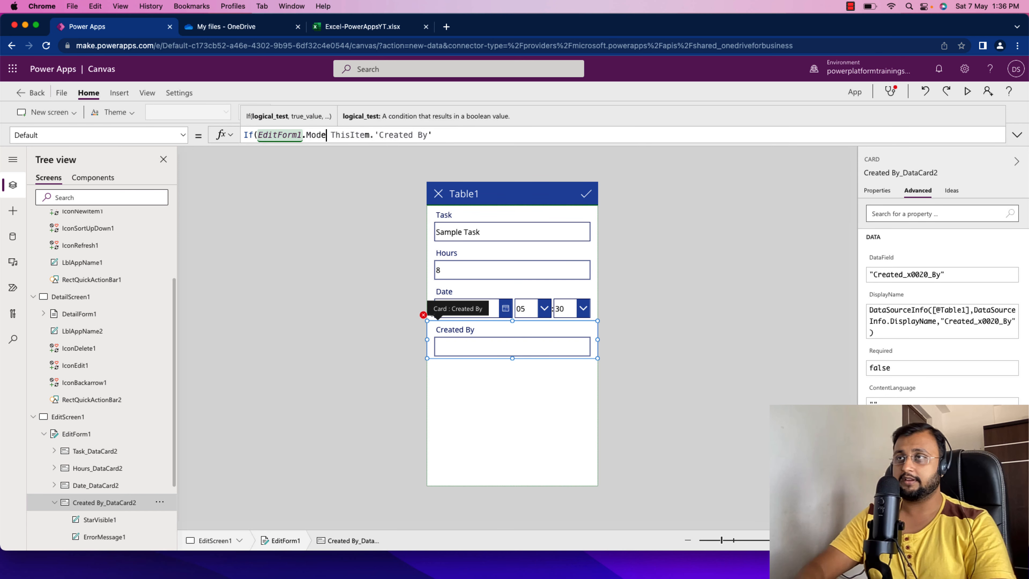
text(= Form)
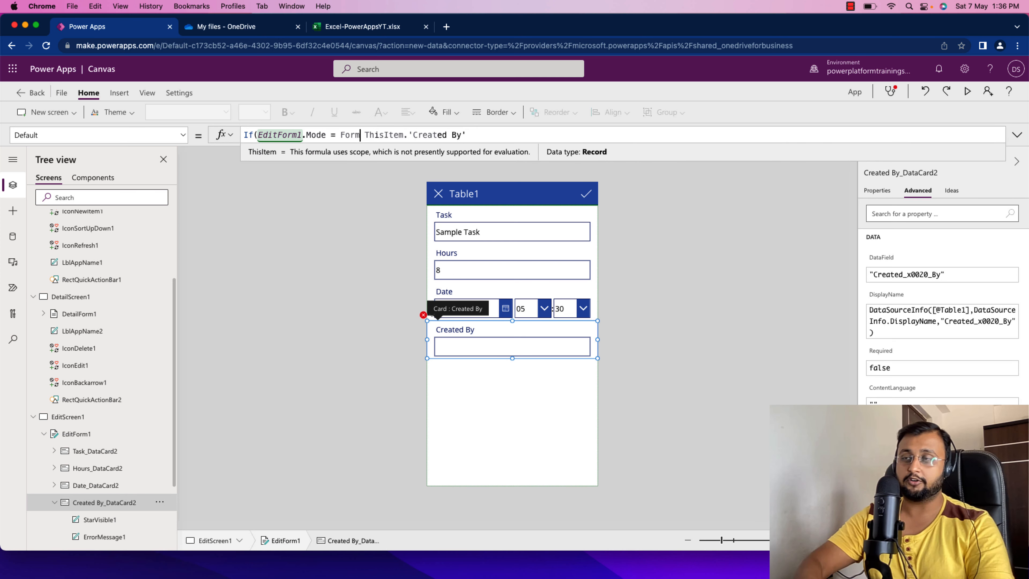
key(Down)
key(Down)
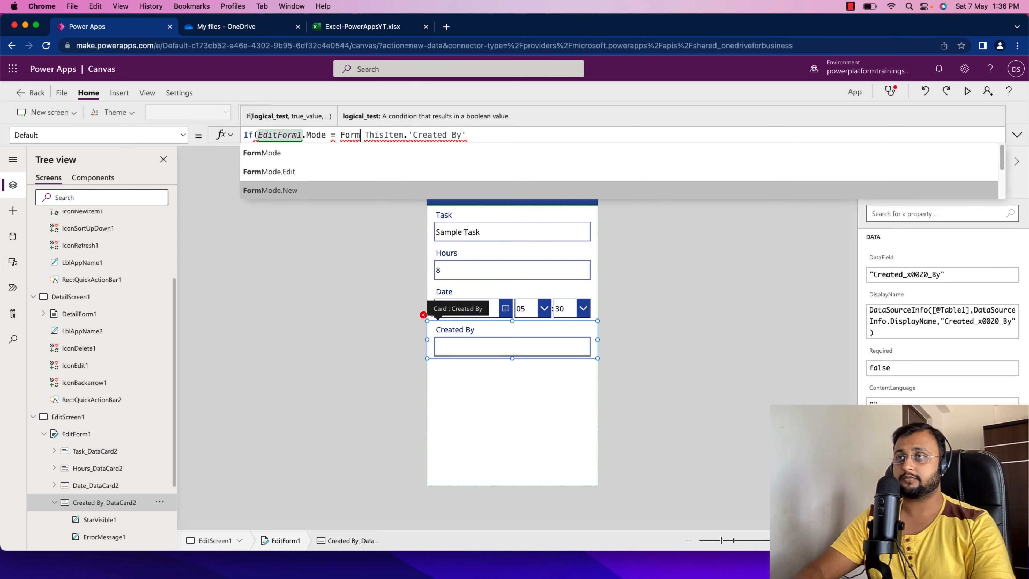
key(Tab)
text(,)
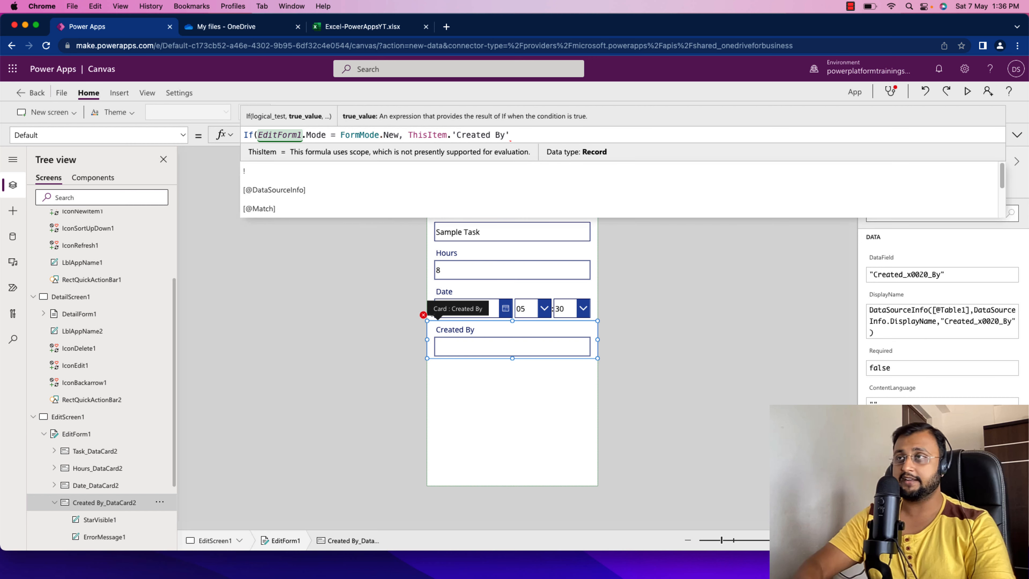
Complete the Created By Default formula with User().FullName as the true value and ThisItem.'Created By' as the else value
text(User)
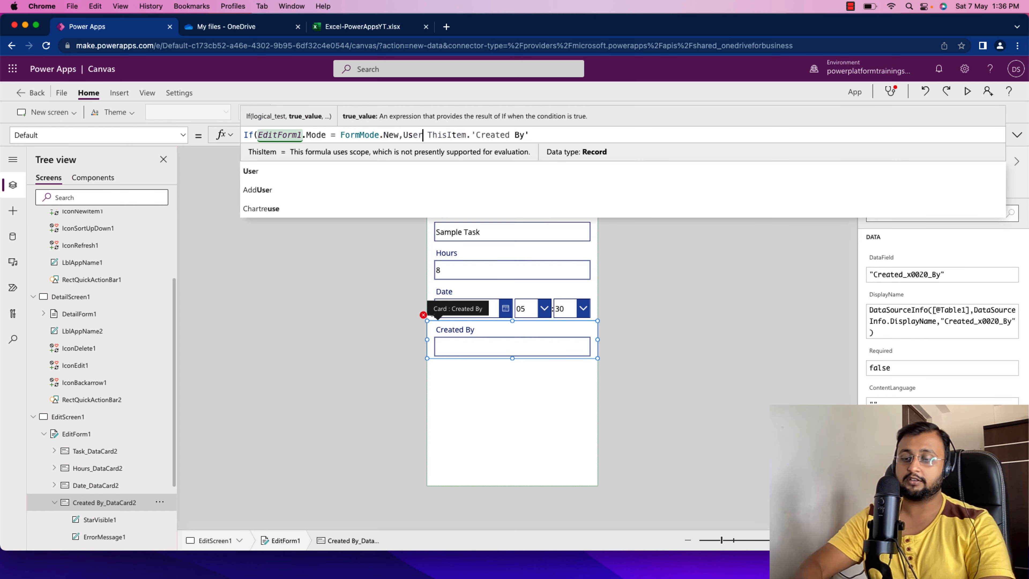
text(().Di)
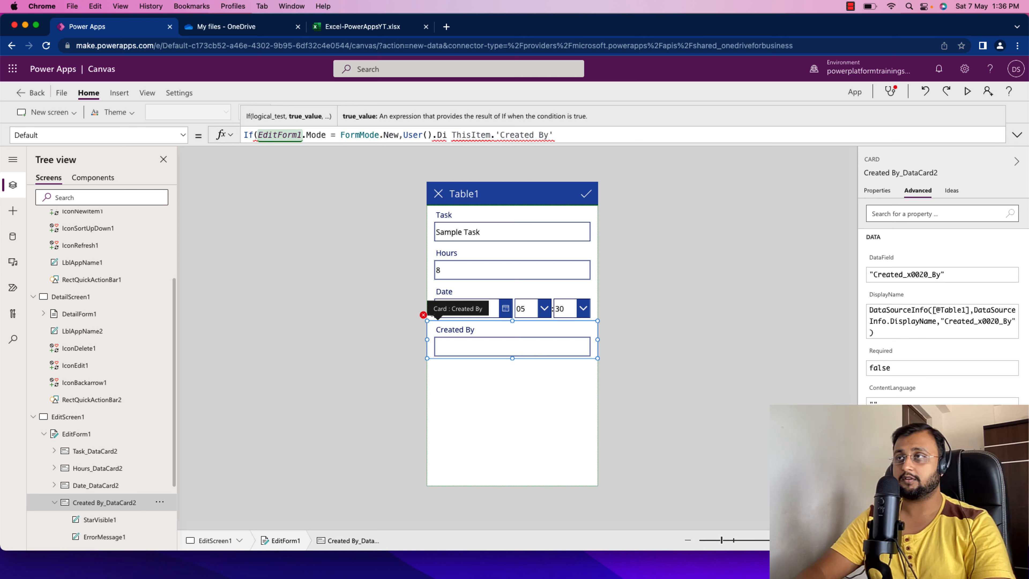
key(BackSpace)
key(BackSpace)
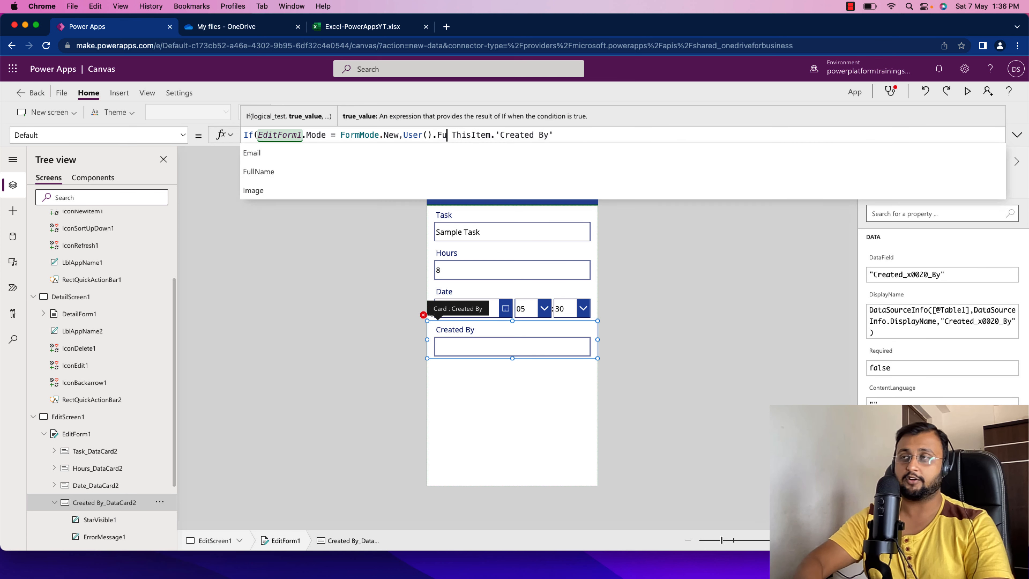
text(Ful)
key(Tab)
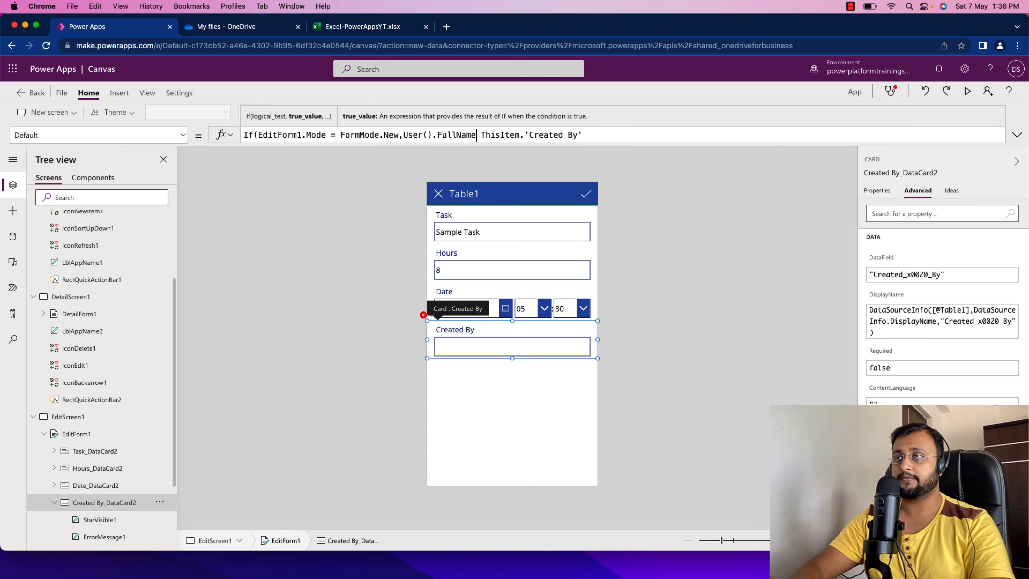
text(,)
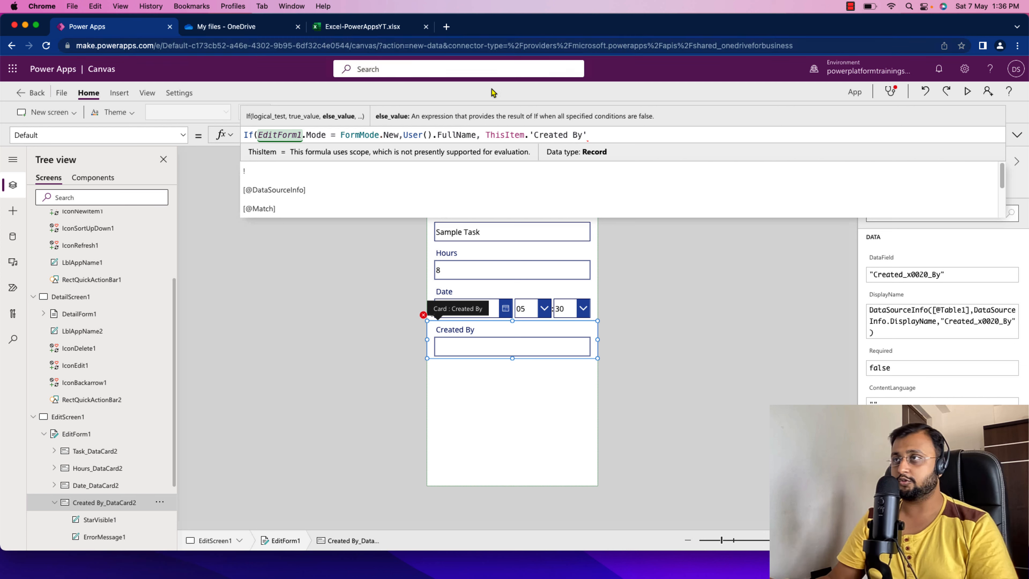
click(613, 135)
text())
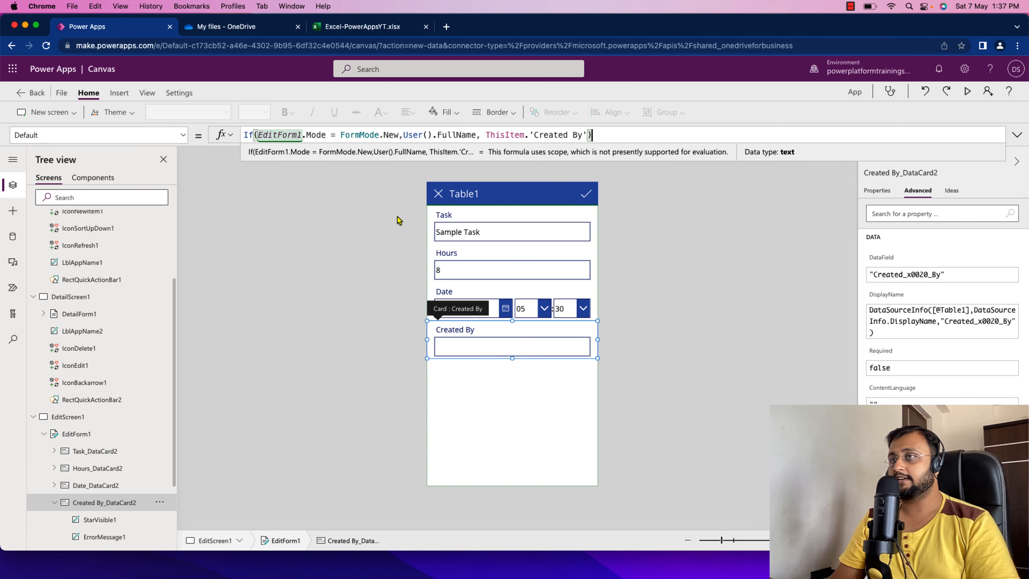
Preview the app from BrowseScreen1, check the Created By default on a new record form, and exit the preview
scroll(87, 287, up, 5)
click(81, 241)
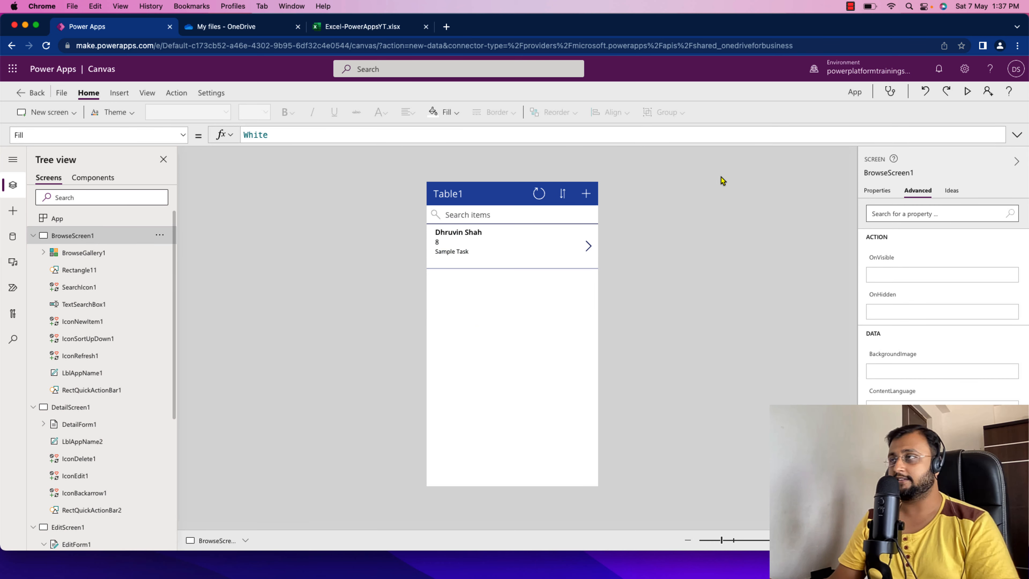
click(968, 92)
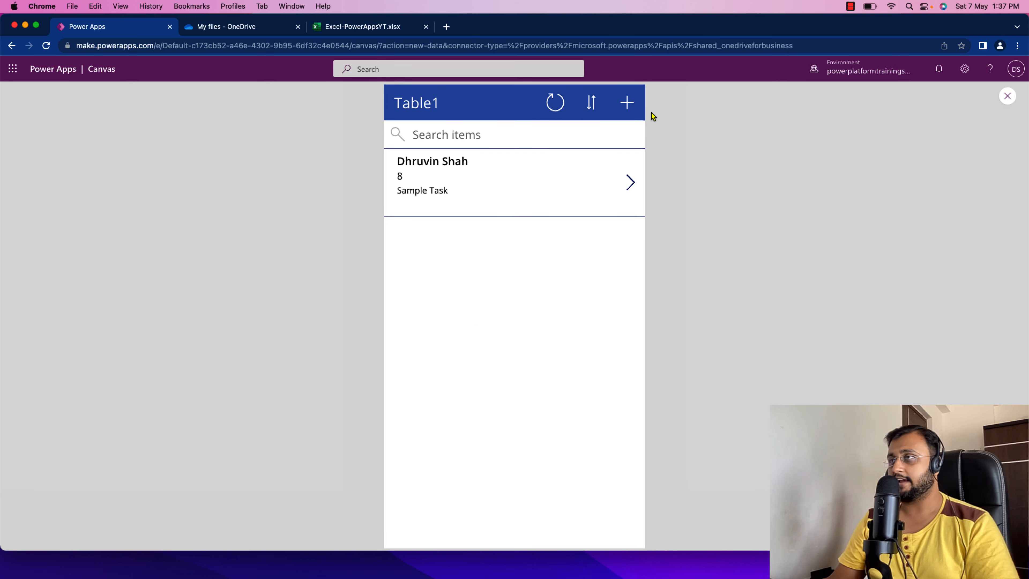
click(626, 110)
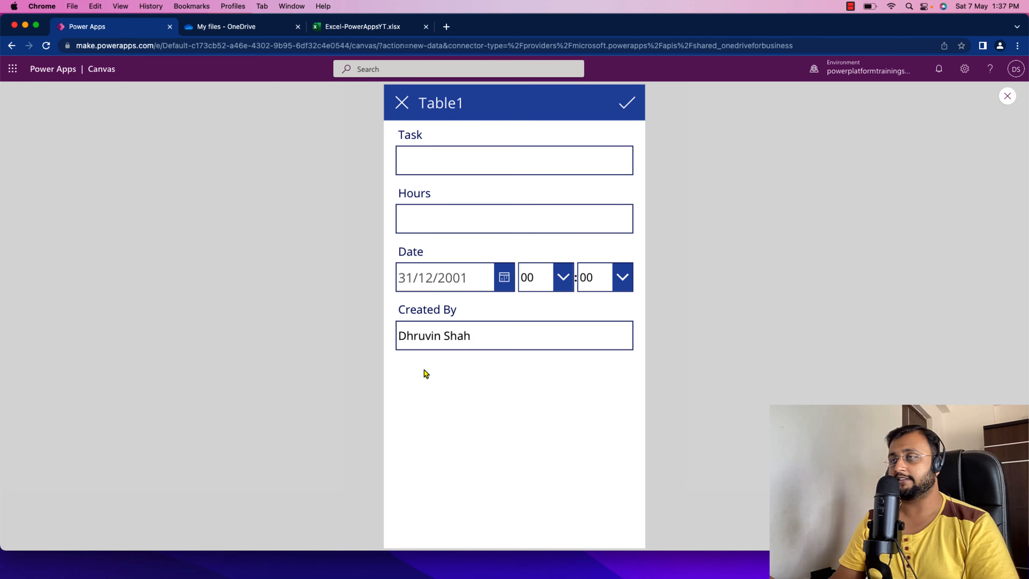
click(1008, 98)
click(513, 413)
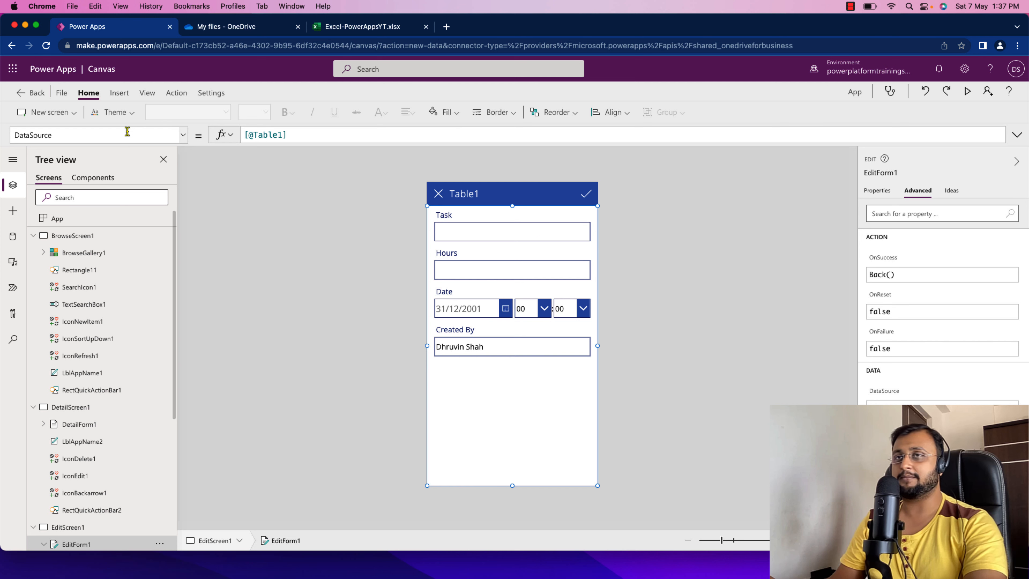
Try the Rose theme on the app and apply the standard Coral theme instead
click(121, 116)
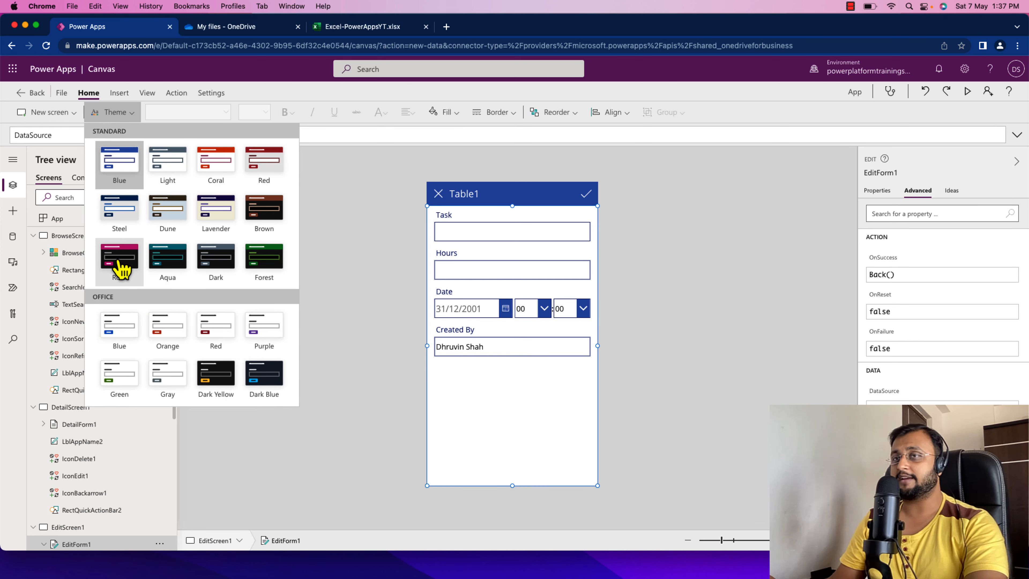
click(121, 267)
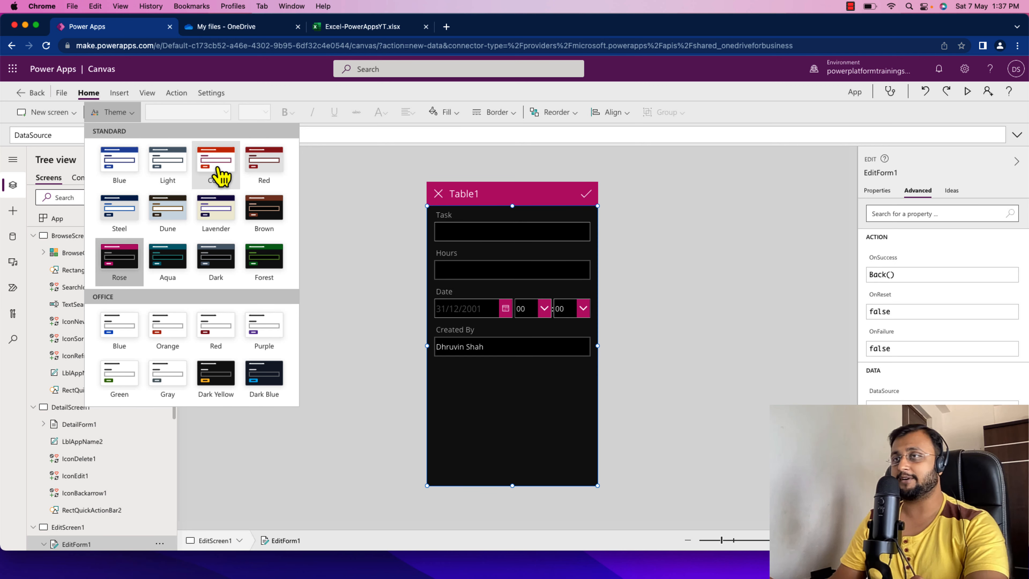
click(221, 177)
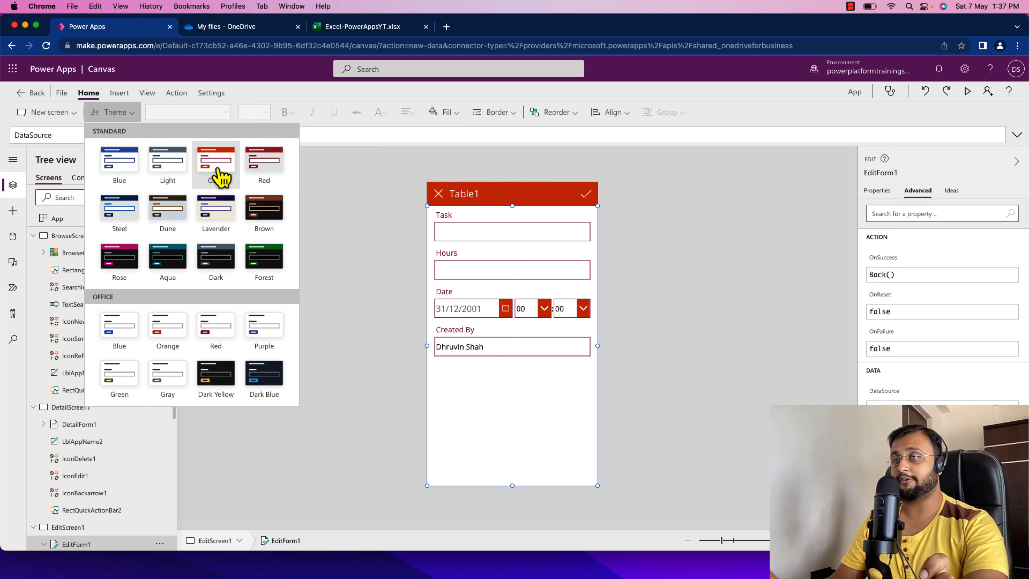
click(338, 225)
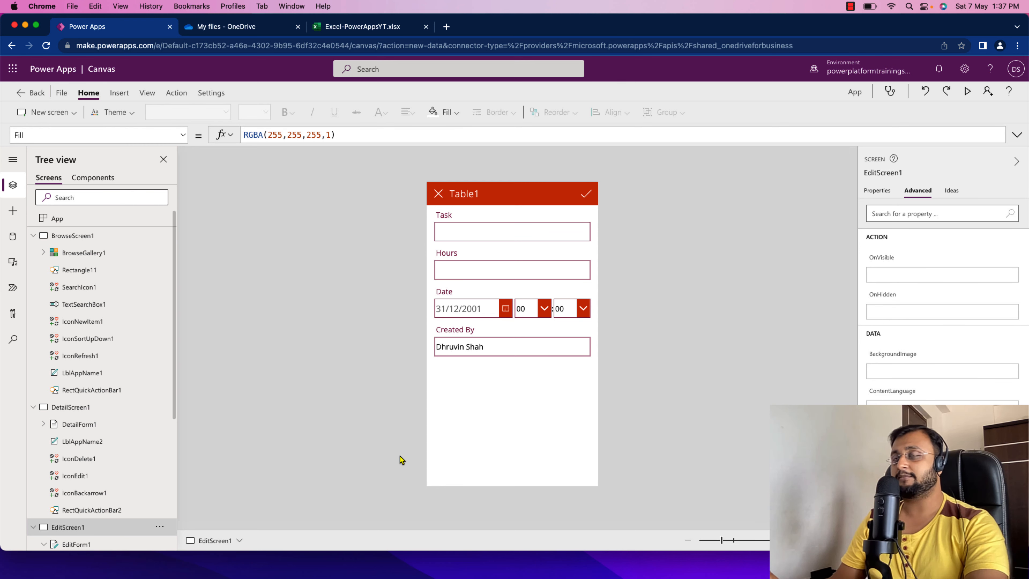
Check the timesheet table in the Excel-PowerAppsYT.xlsx workbook and switch back to Power Apps
click(378, 35)
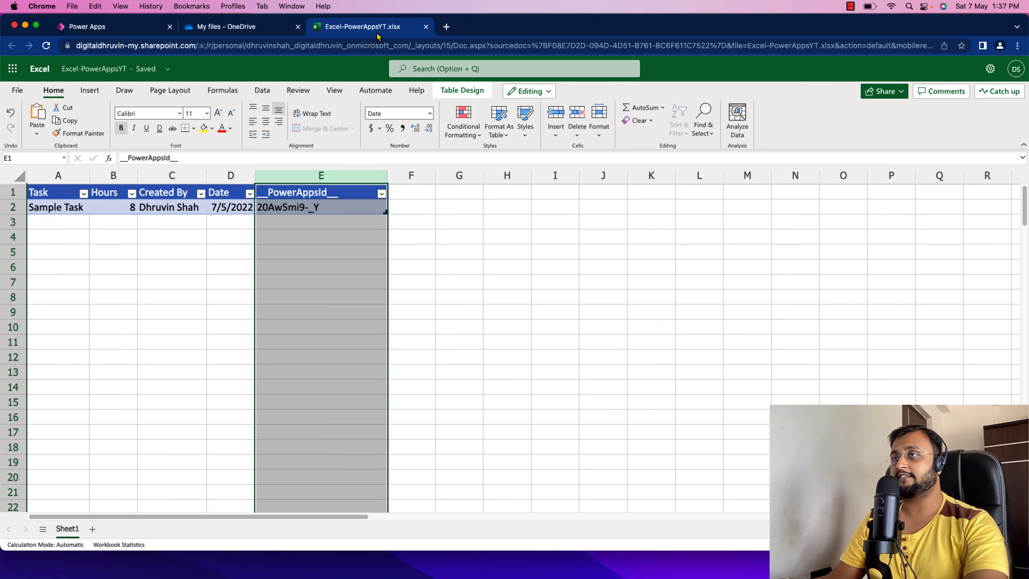
click(245, 265)
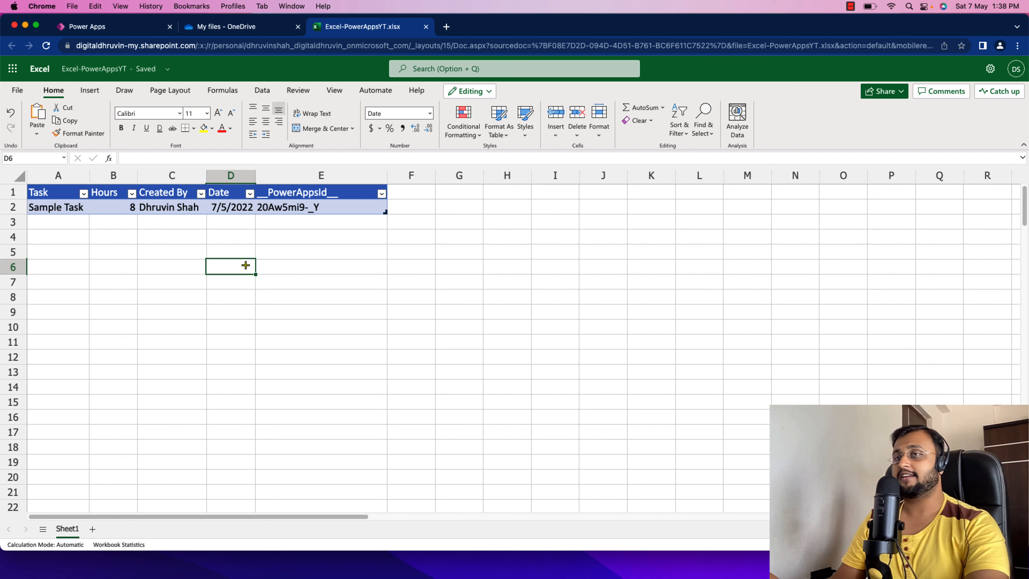
click(121, 28)
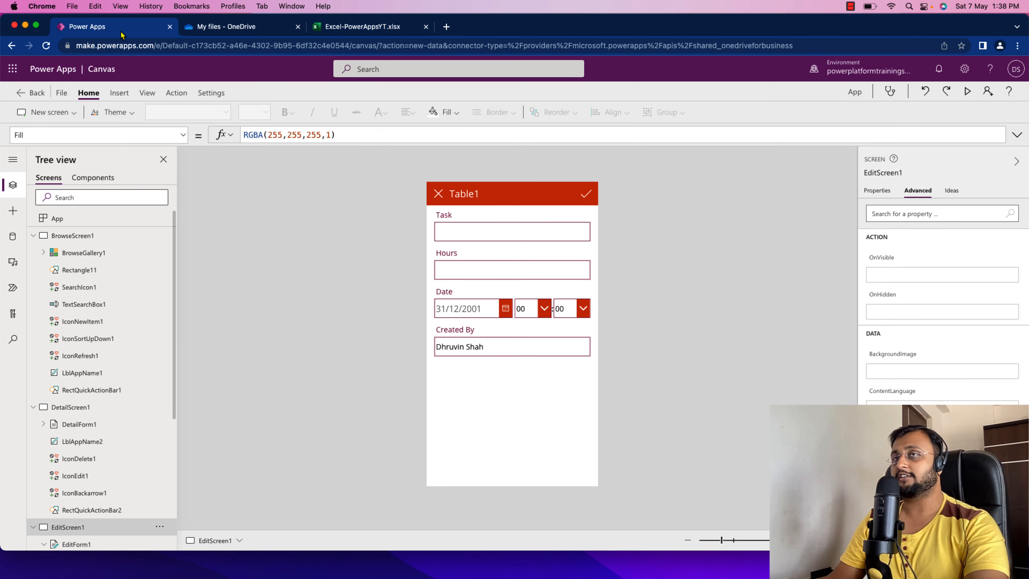
click(495, 419)
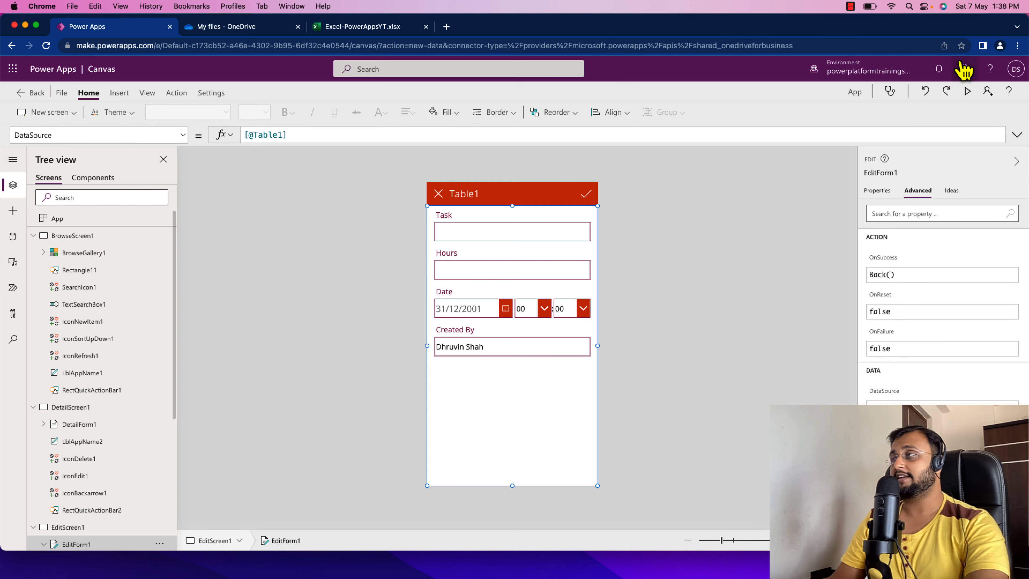
click(339, 29)
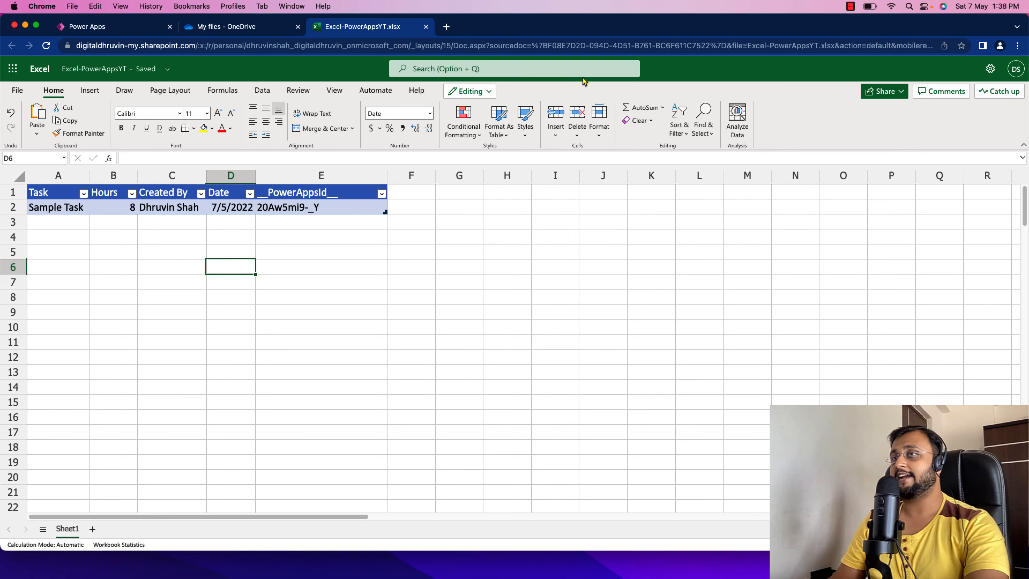
click(113, 27)
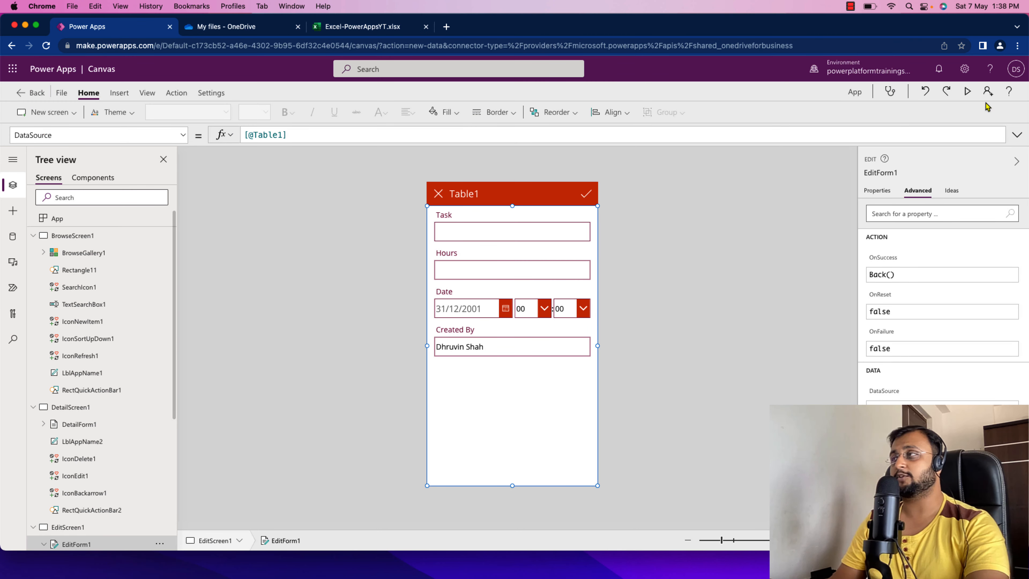
Preview EditScreen1 and try to submit a new record with task Task 03 and 8 hours
click(972, 92)
click(538, 165)
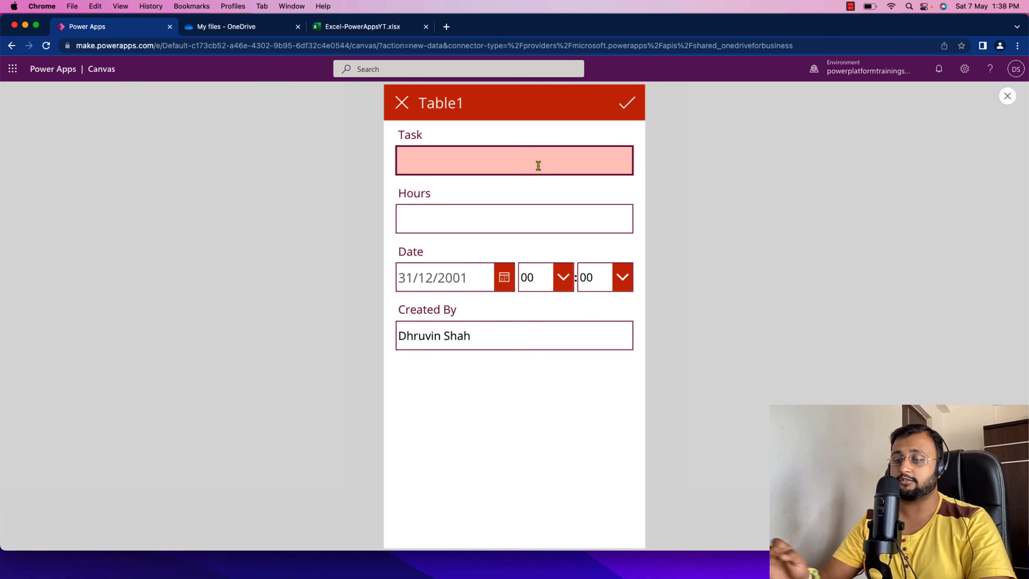
text(Task 03)
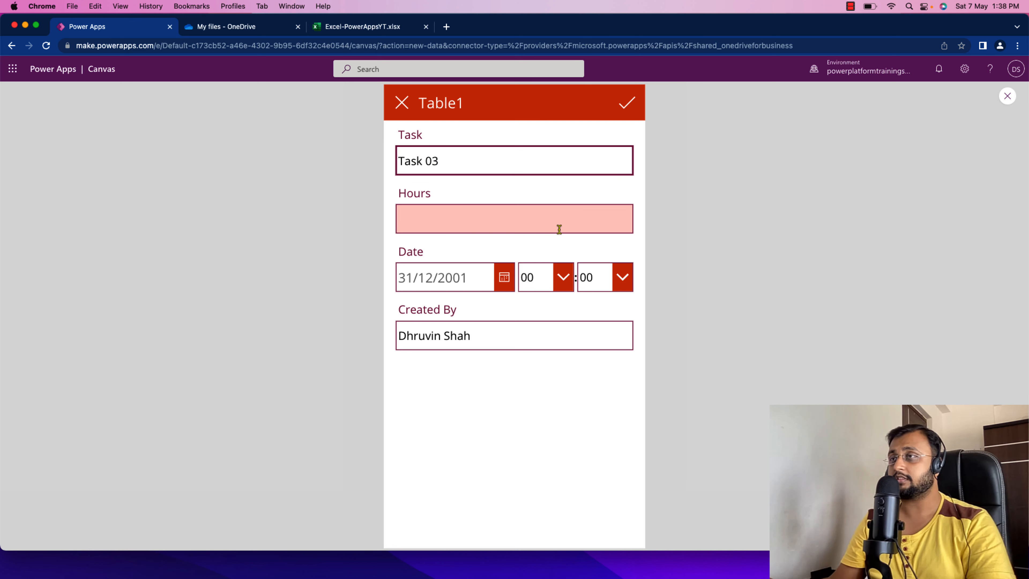
click(551, 222)
text(8)
click(628, 111)
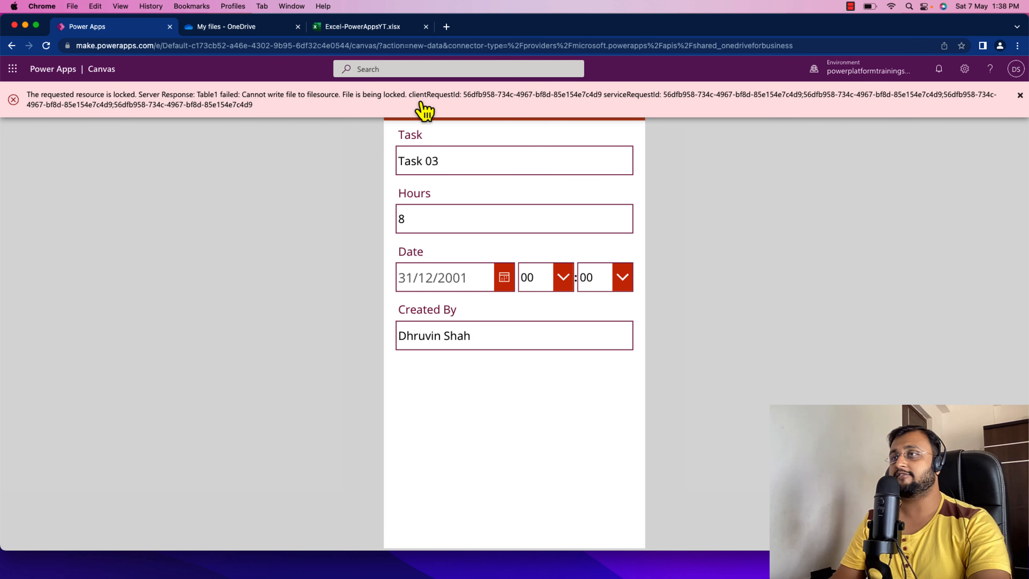
Close the open Excel-PowerAppsYT.xlsx workbook and cancel the new Task 03 record in the app preview
click(426, 27)
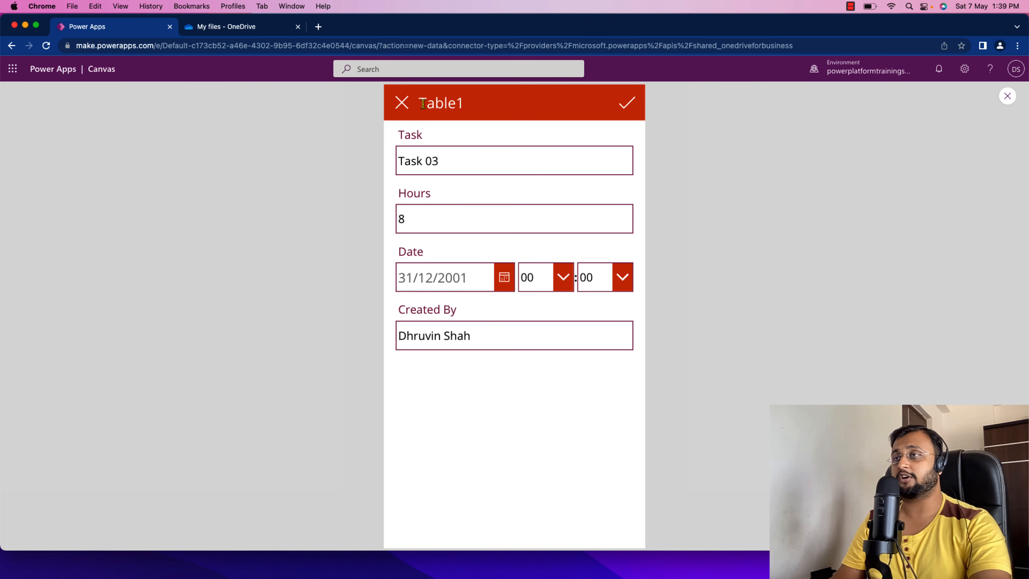
click(405, 112)
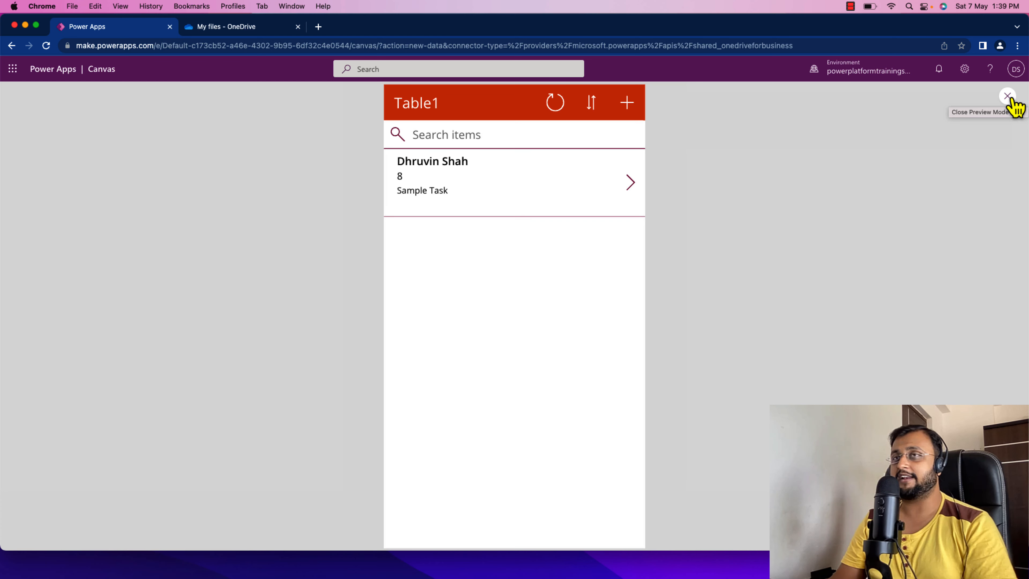
Close the app preview and save the app to the cloud as PowerApps-YT-Excel
click(1009, 97)
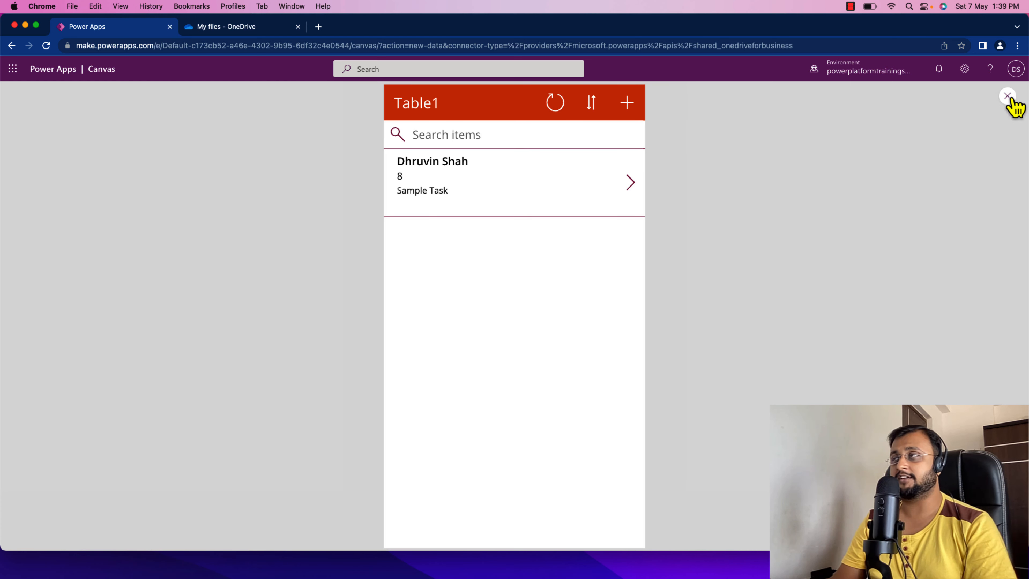
click(61, 92)
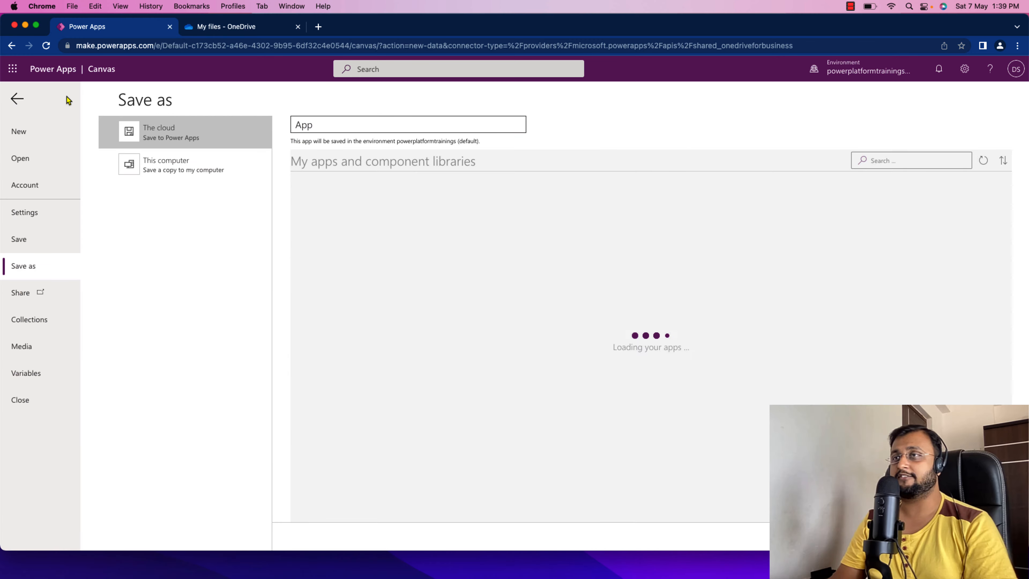
double_click(382, 129)
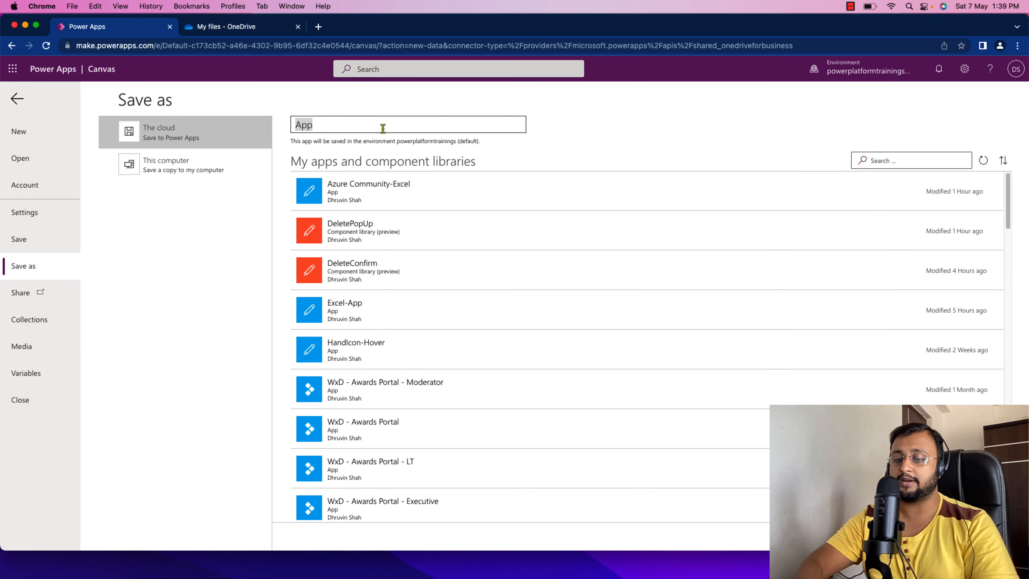
text(P)
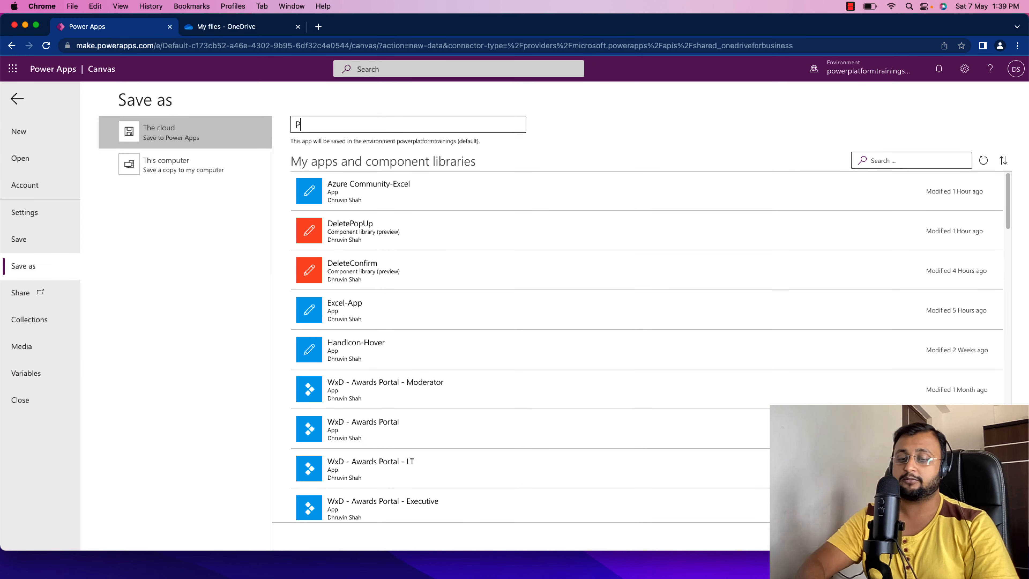
text(owerApps)
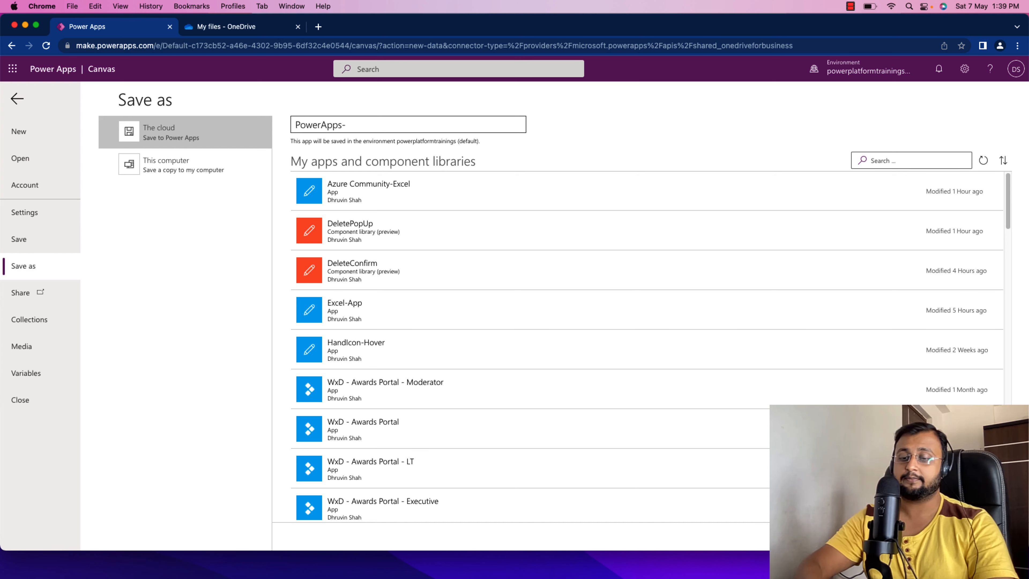
text(-YT-E)
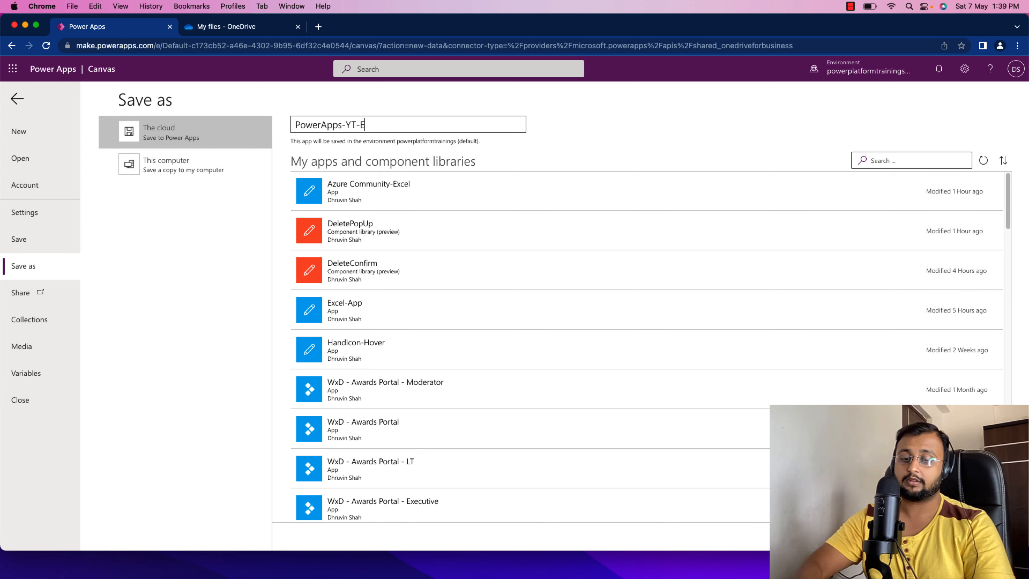
text(xcel)
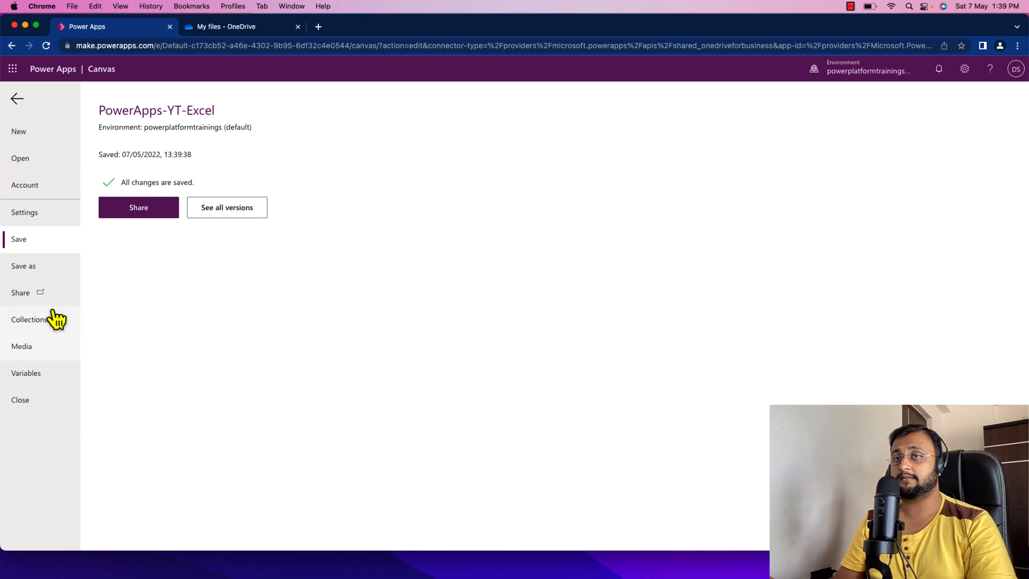
Share the PowerApps-YT-Excel app with the Power Platform Dev account as a user, without co-owner rights, and close the sharing pane
click(55, 298)
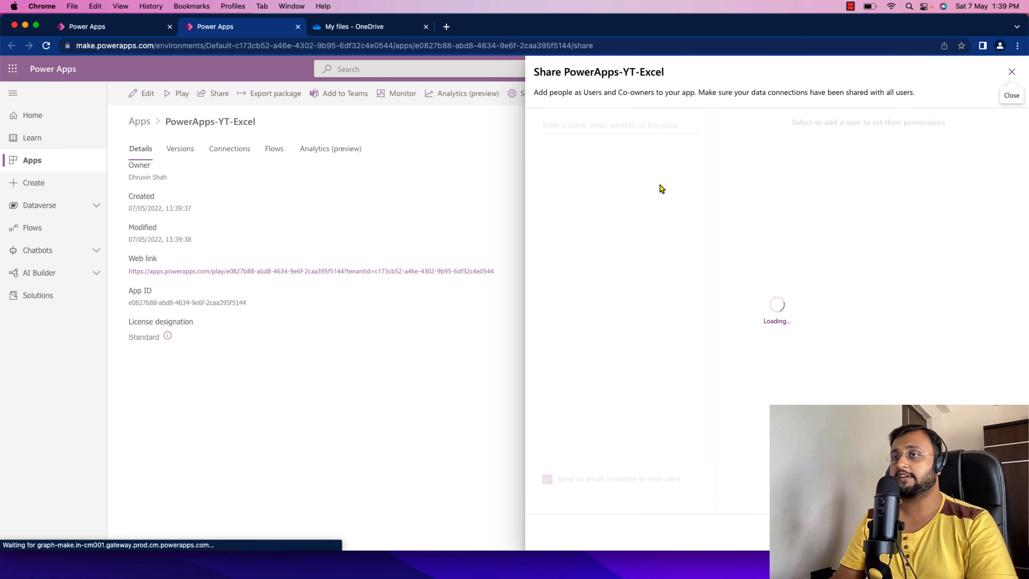
click(606, 122)
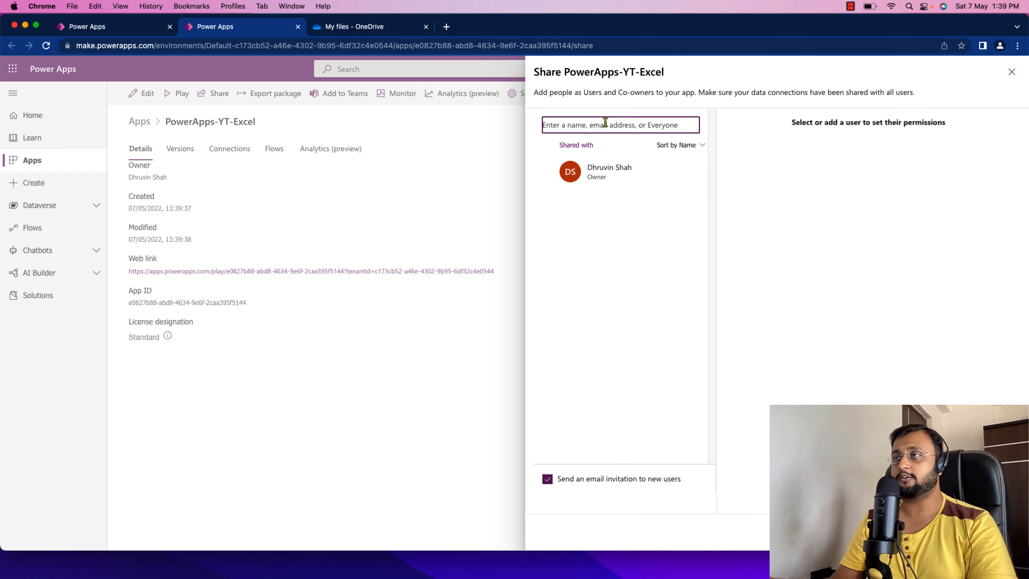
text(pwo)
key(BackSpace)
key(BackSpace)
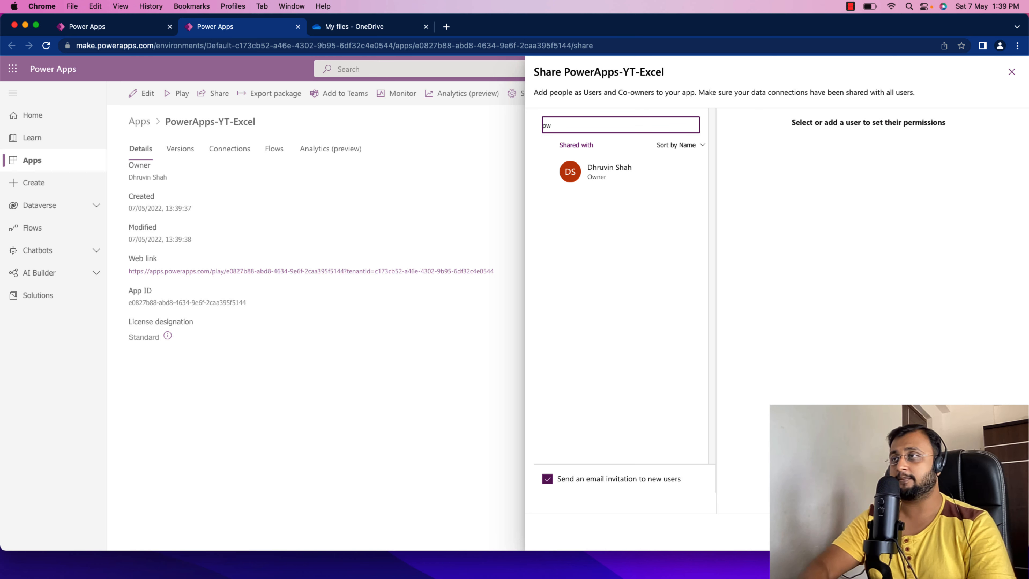
text(ower)
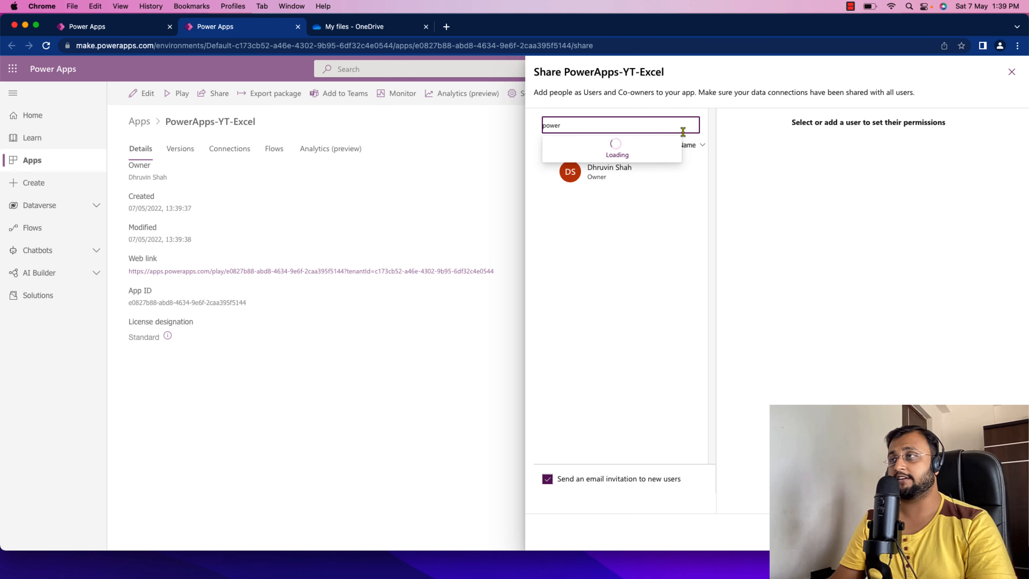
click(622, 153)
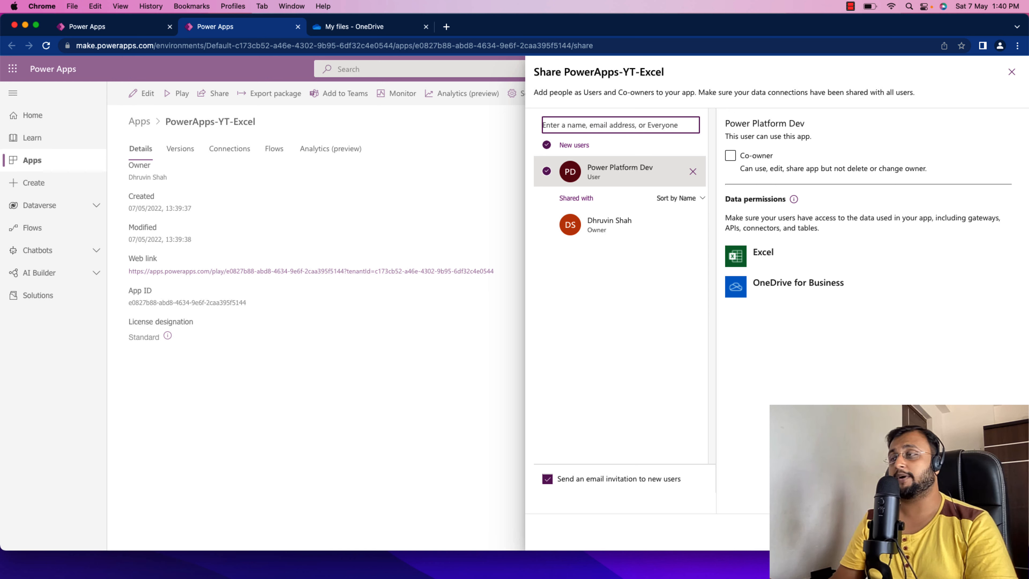
click(944, 532)
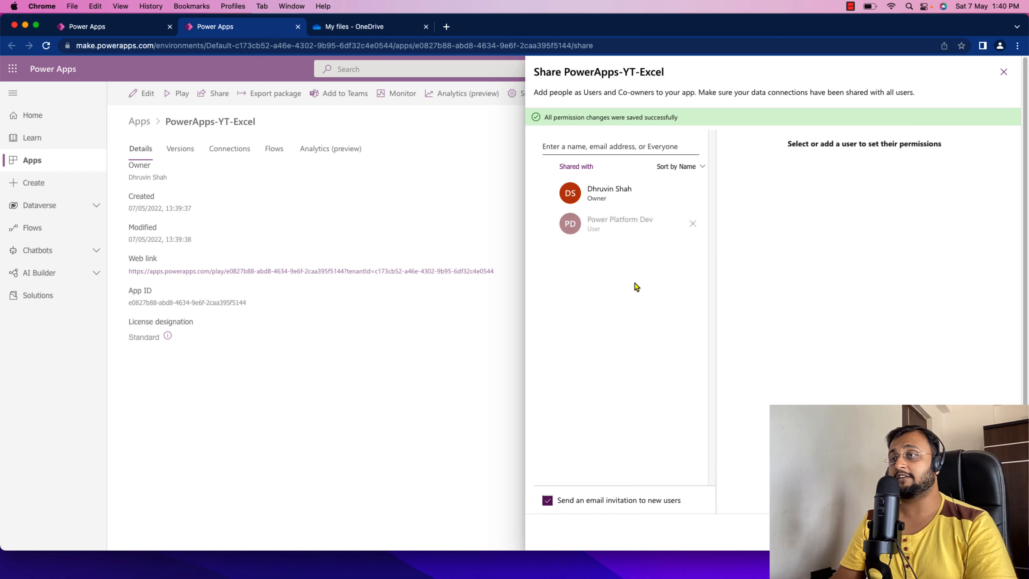
click(1003, 72)
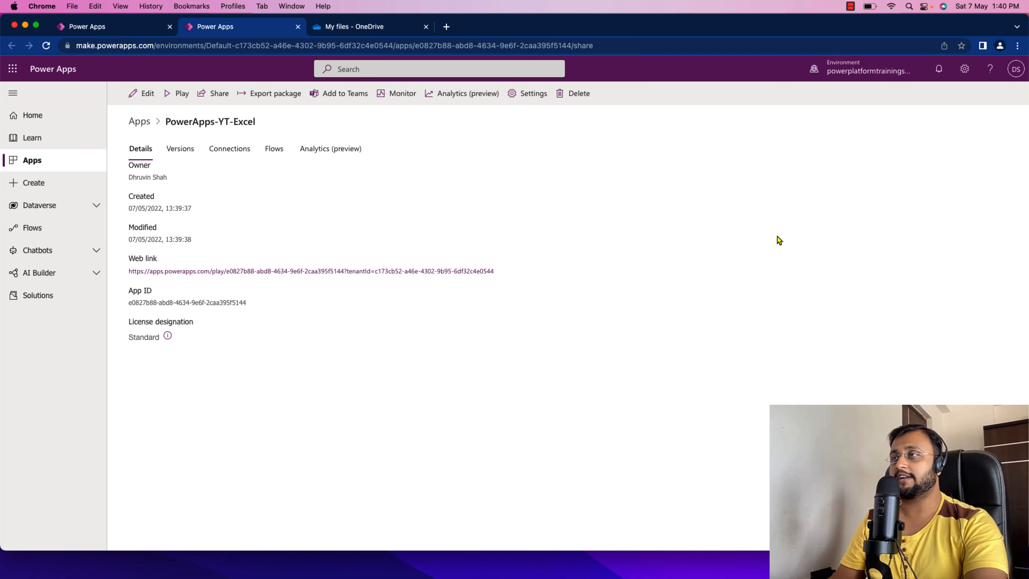
Return to the app editor, look through the environment's Dataverse tables, and switch back to the editor
click(130, 28)
click(22, 102)
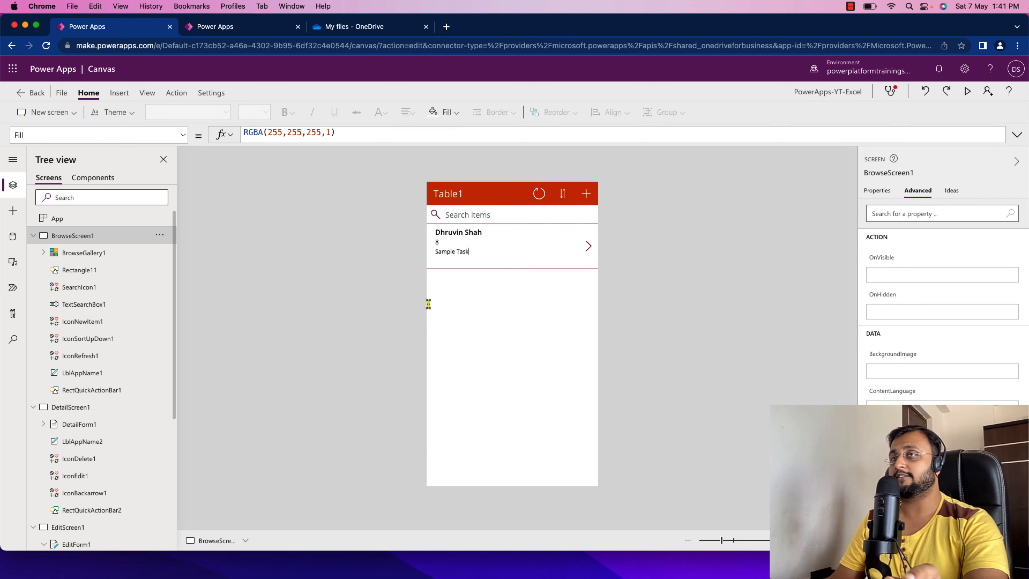
click(227, 29)
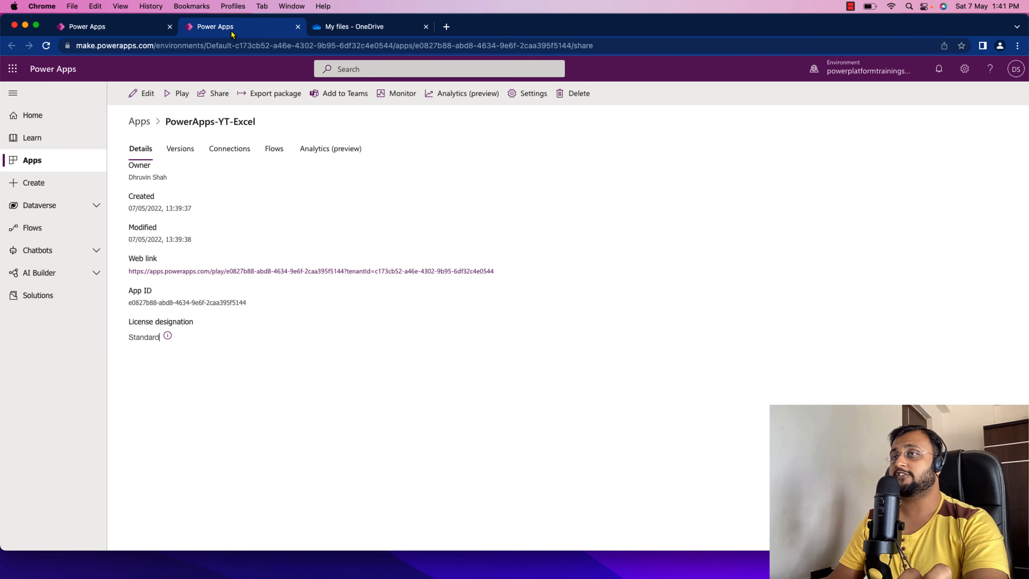
click(57, 205)
click(56, 237)
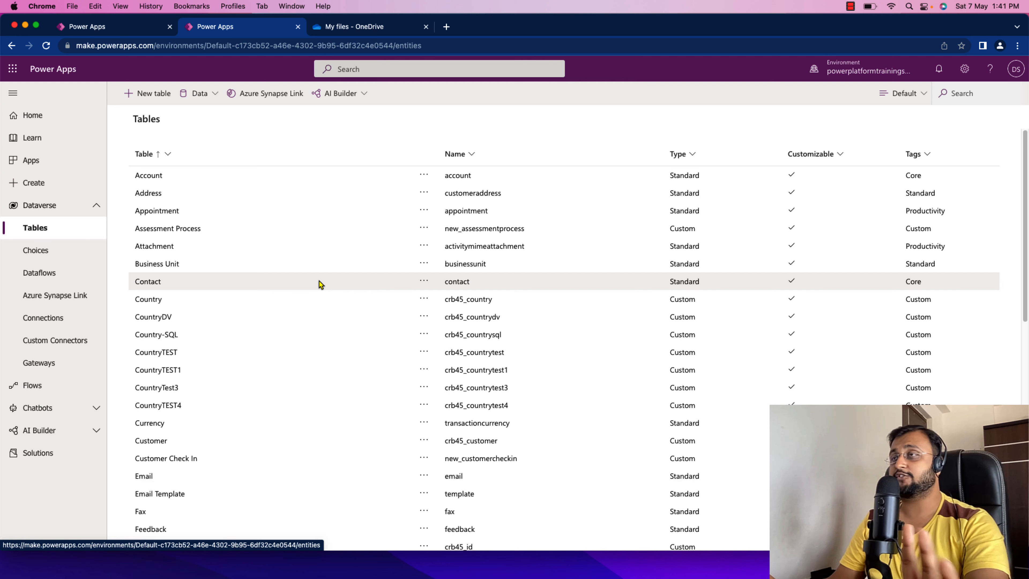
click(135, 33)
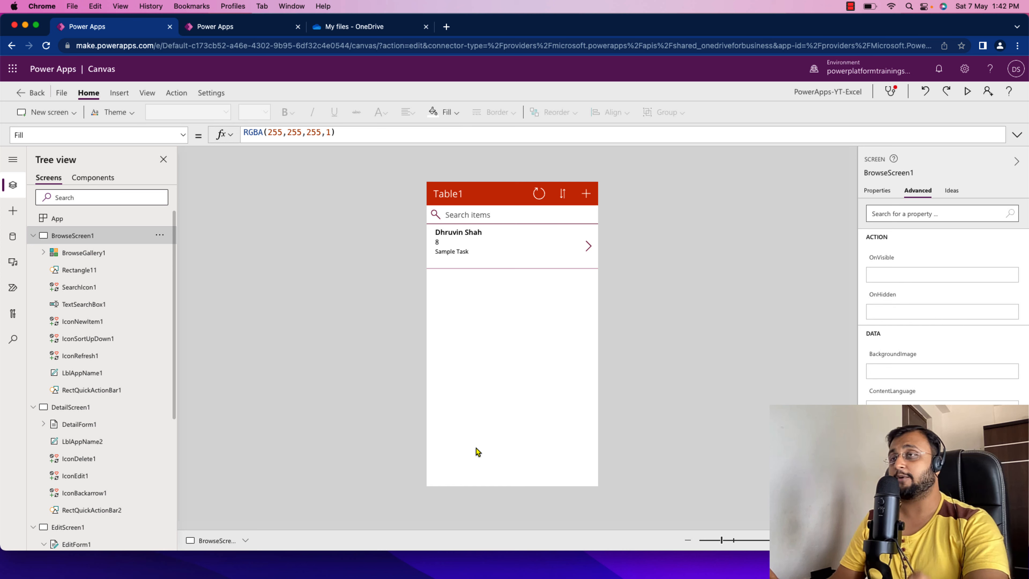
Switch to SharePoint by opening it in a new browser tab
click(13, 70)
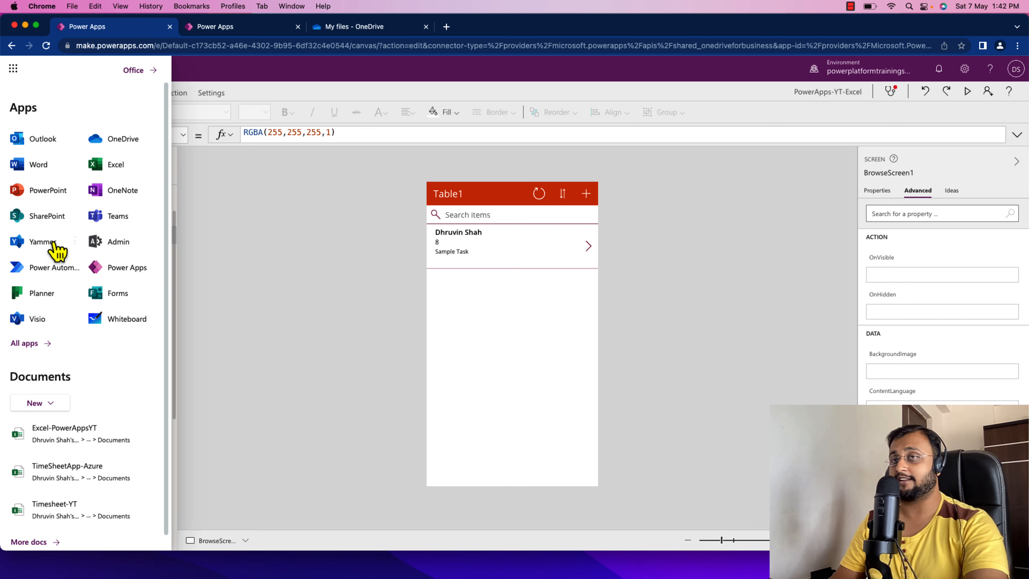
click(76, 216)
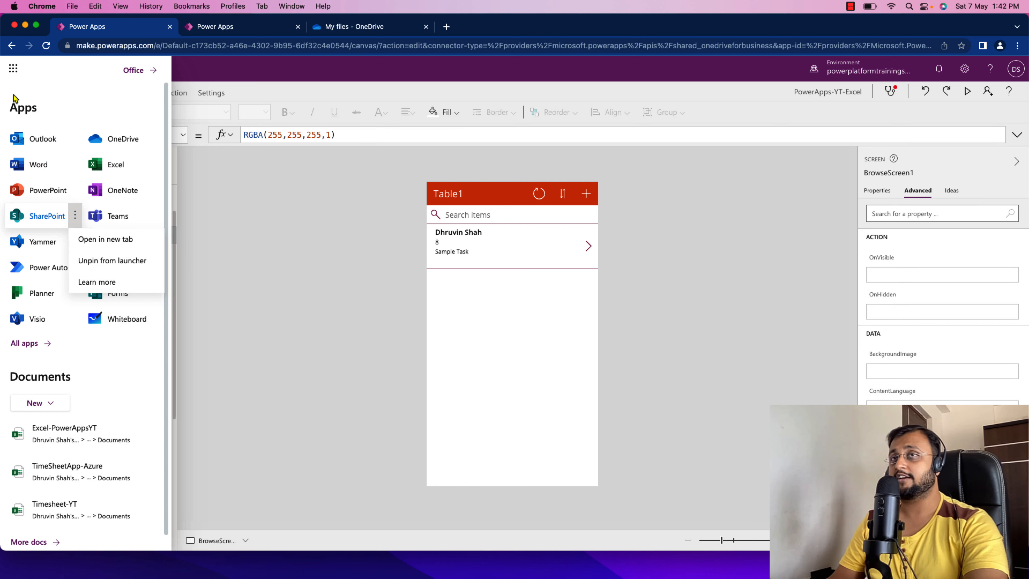
click(85, 245)
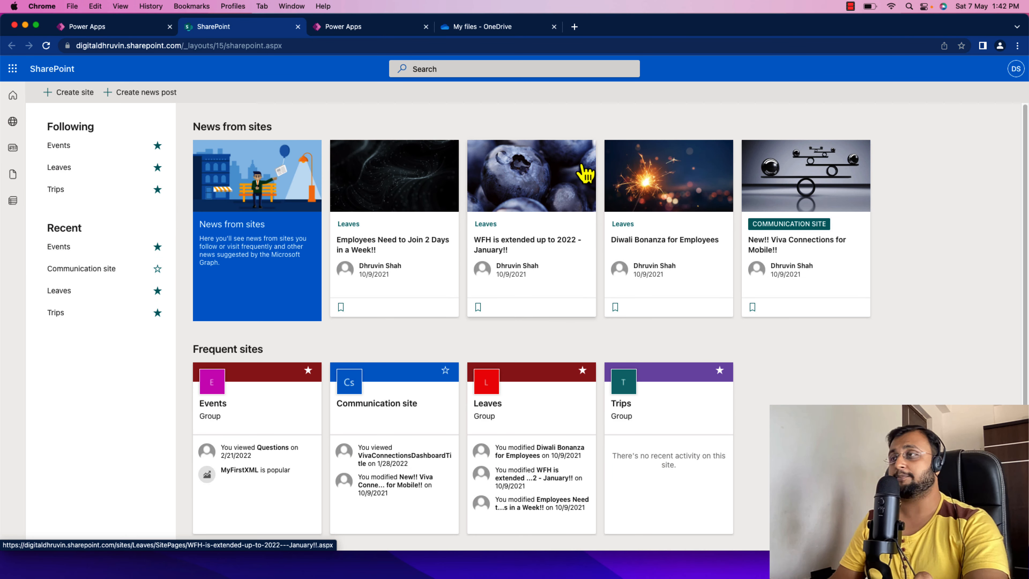
Create a private SharePoint team site named ExcelMigration without adding members, and skip choosing a site template
click(74, 94)
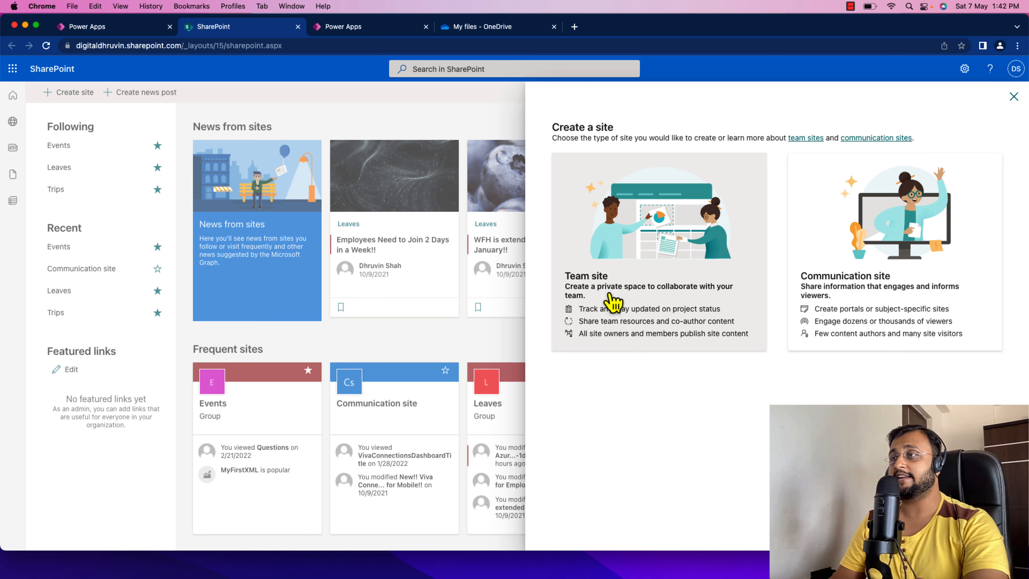
click(689, 256)
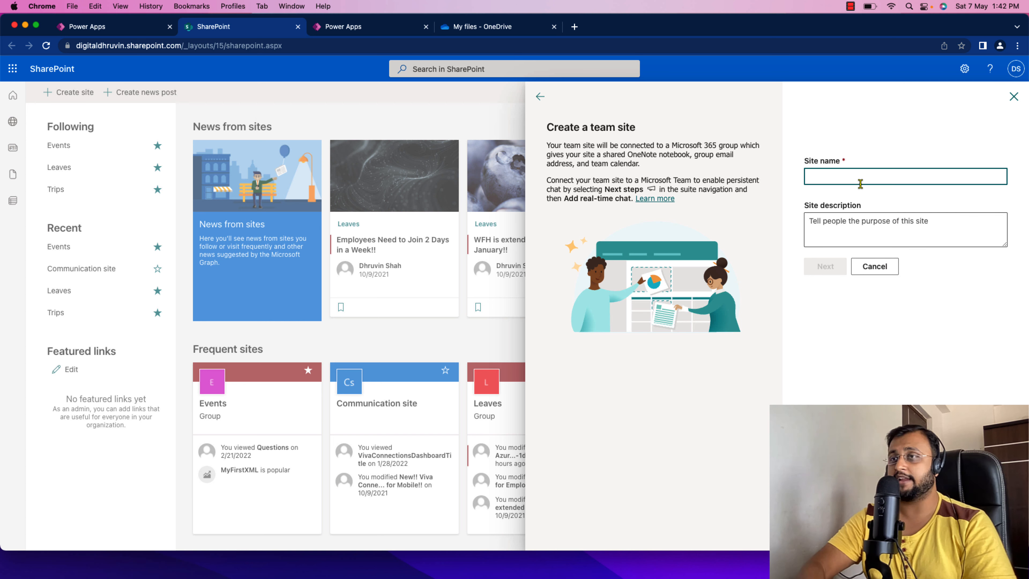
text(Ex)
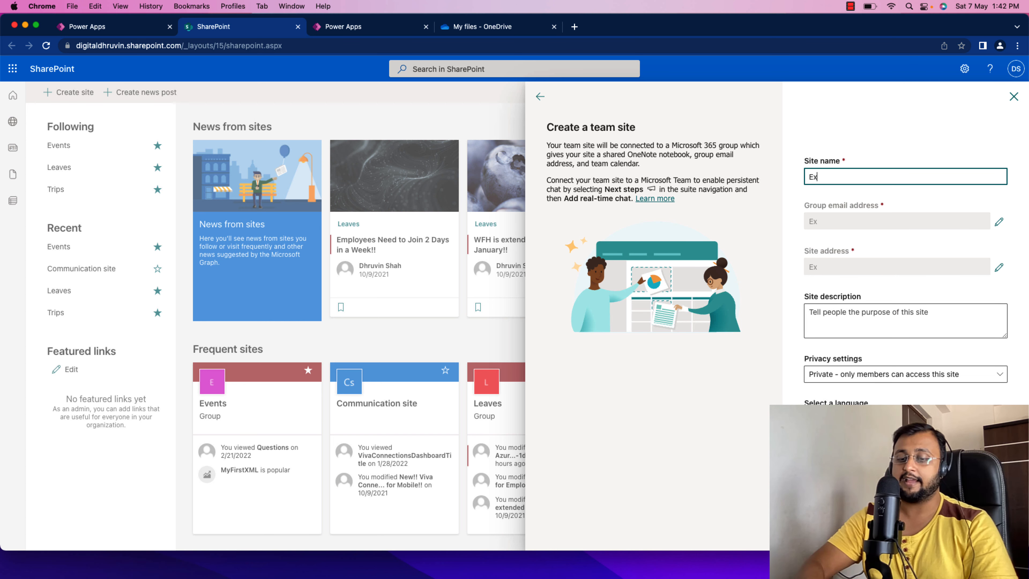
text(celMigration)
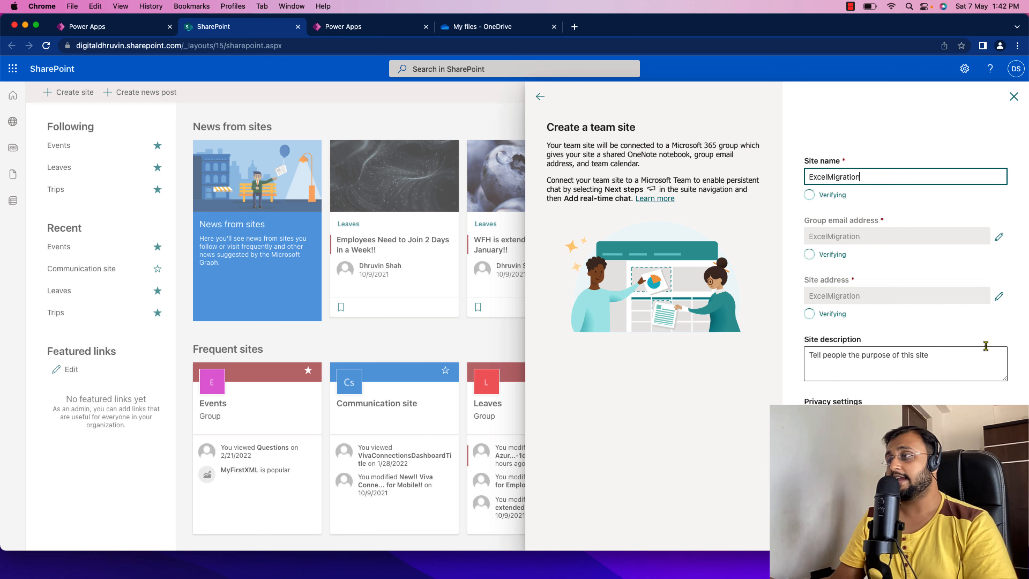
click(826, 496)
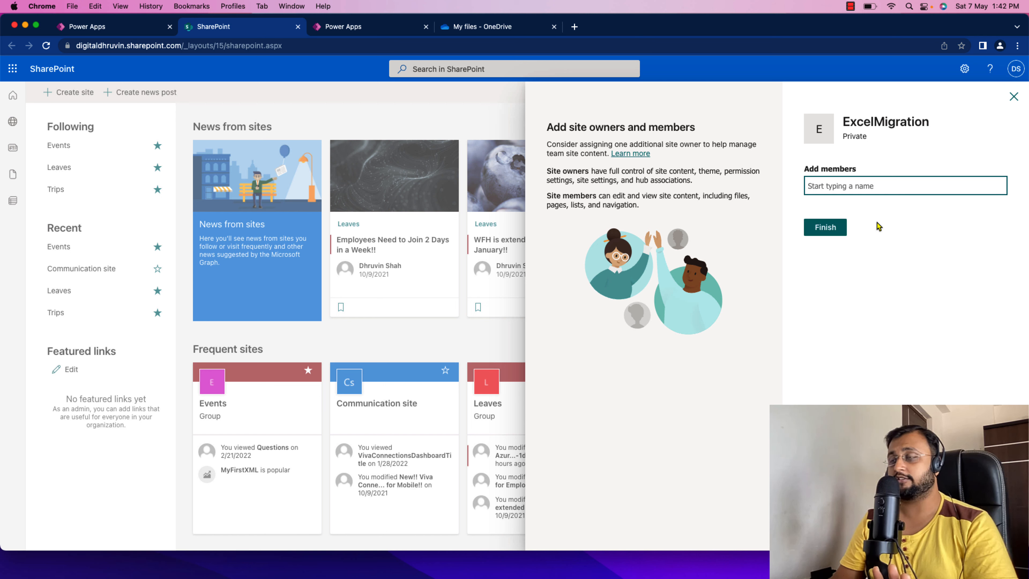
click(832, 233)
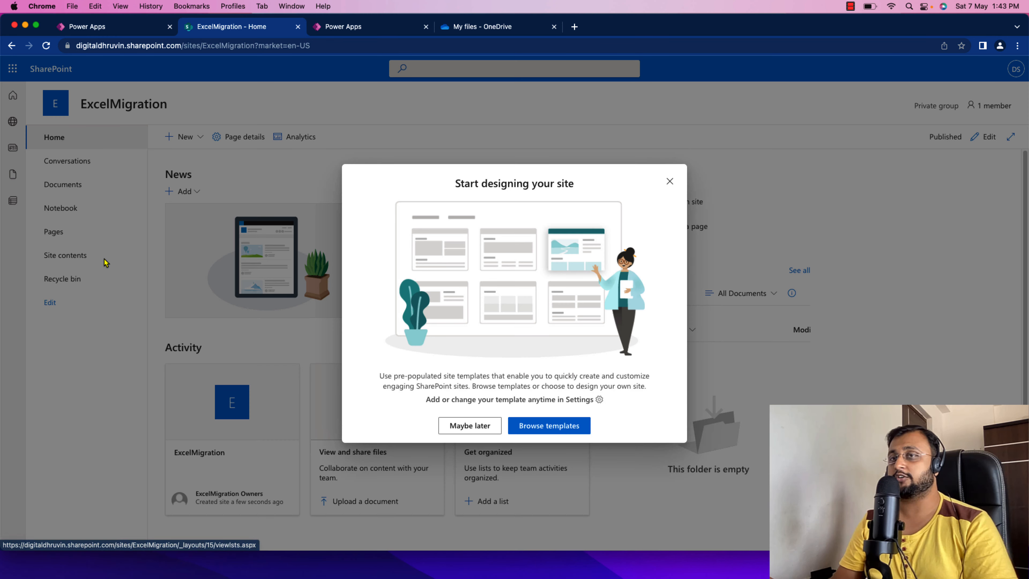
click(470, 425)
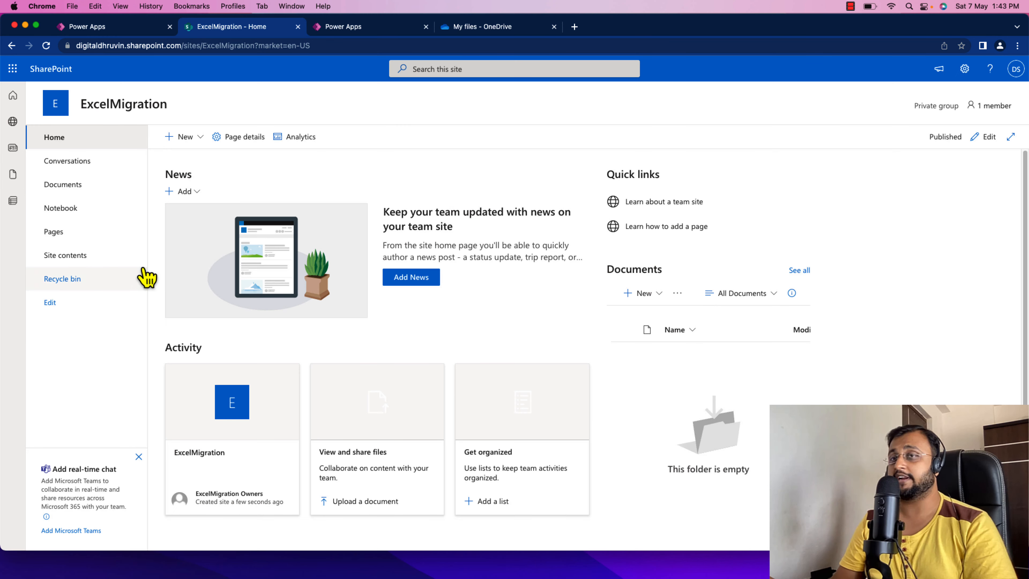
Start creating a new list from Excel in the ExcelMigration site's contents
click(110, 256)
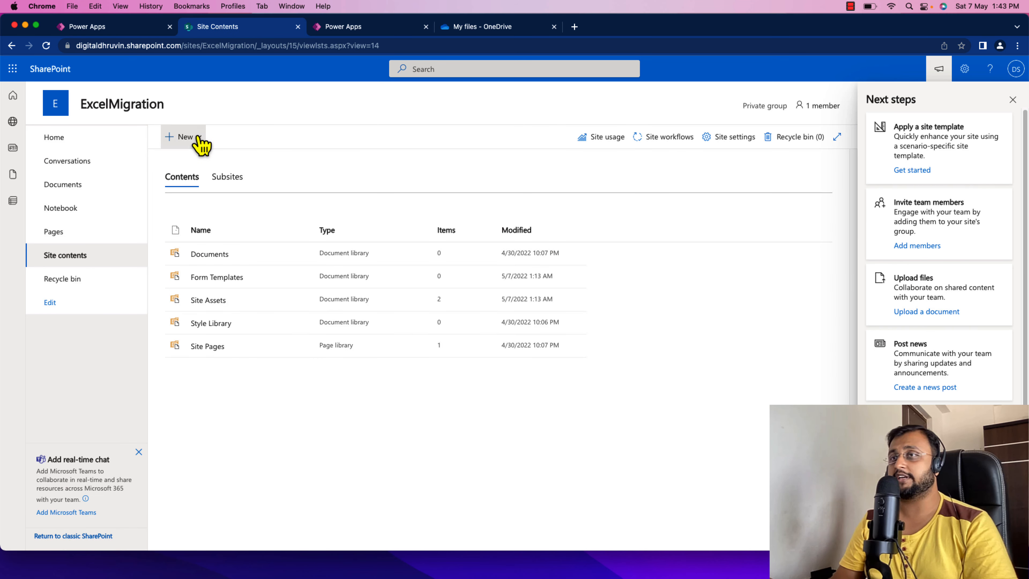
click(199, 137)
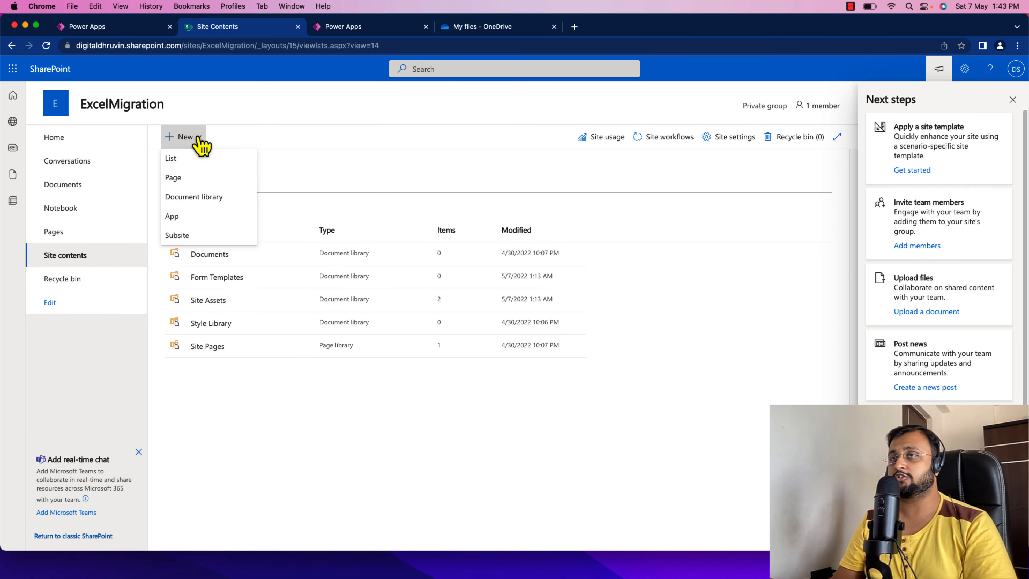
click(206, 164)
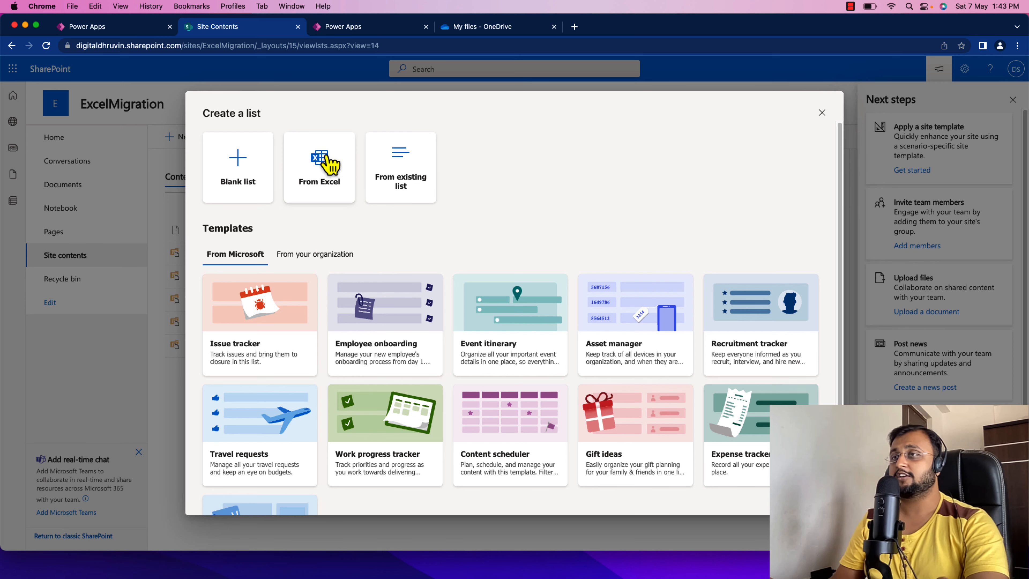
click(329, 199)
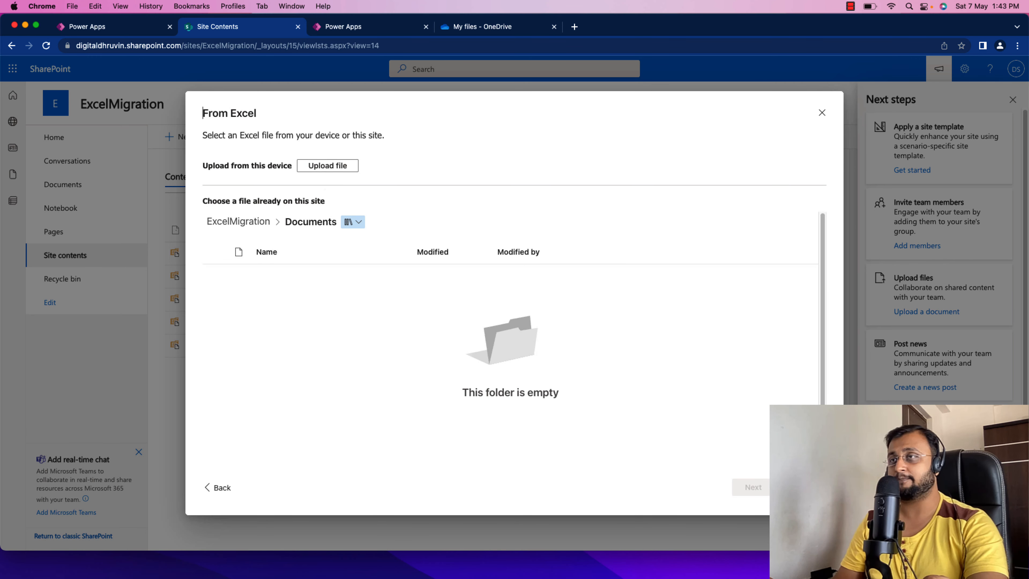
Dismiss the file upload picker, switch to the OneDrive files and download Excel-PowerAppsYT.xlsx to the device
click(328, 166)
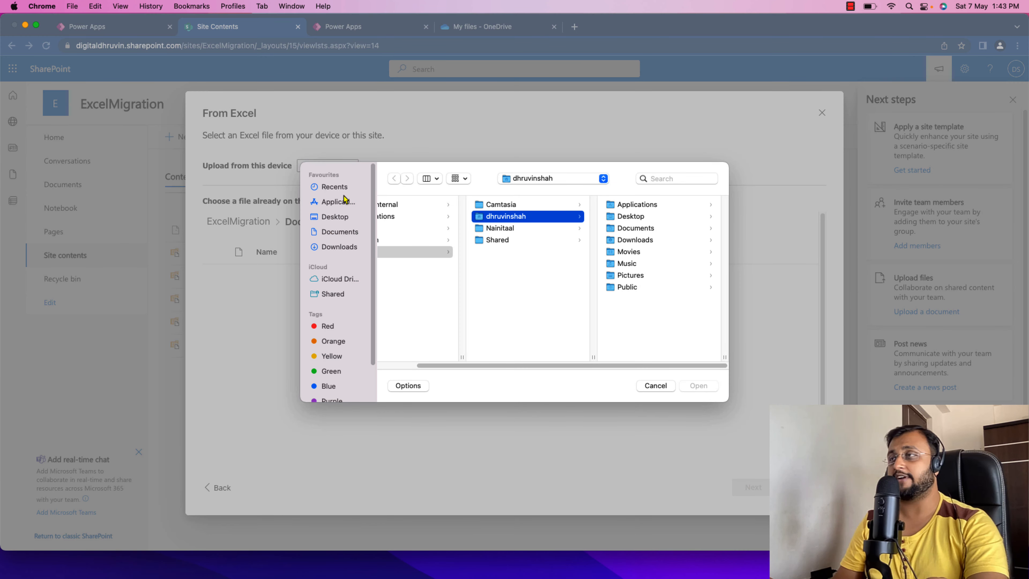
click(655, 386)
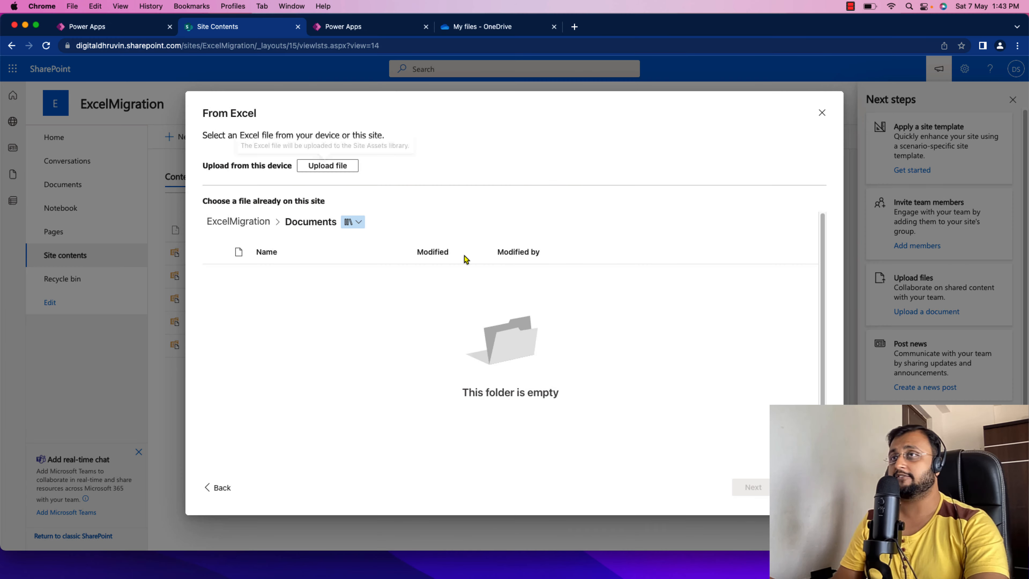
click(472, 28)
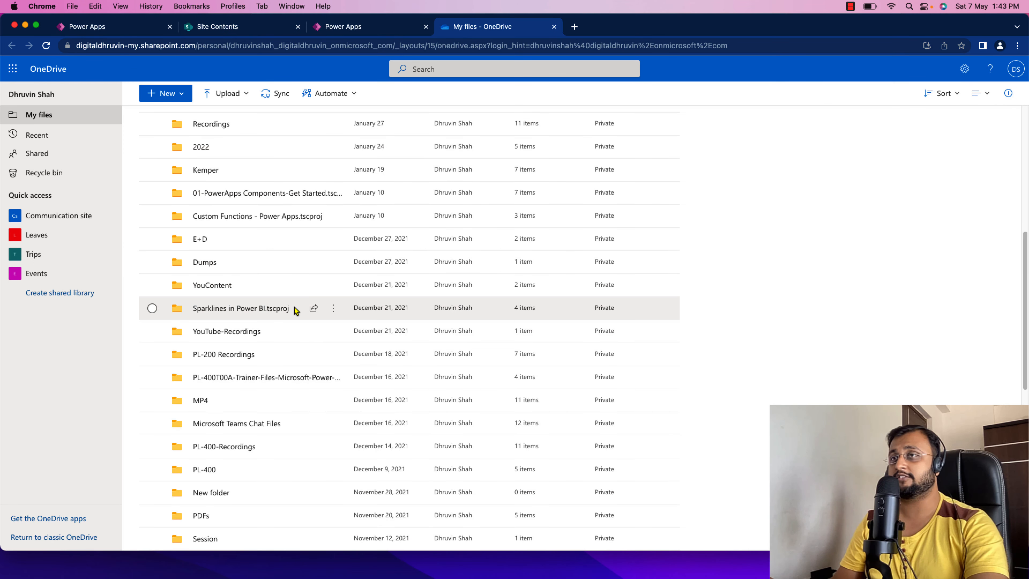
scroll(294, 306, down, 3)
scroll(308, 310, up, 4)
scroll(310, 310, up, 8)
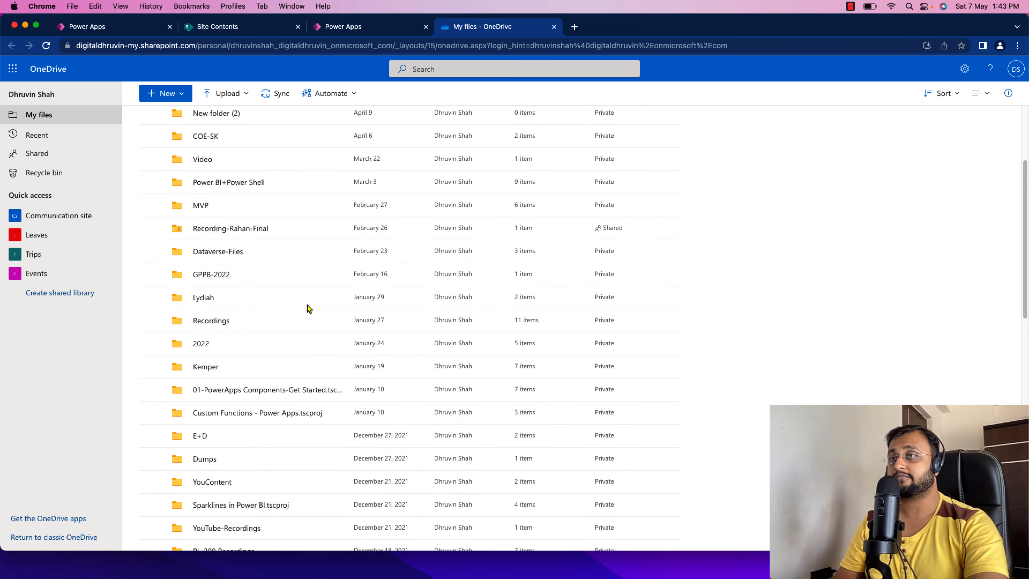
scroll(367, 388, down, 15)
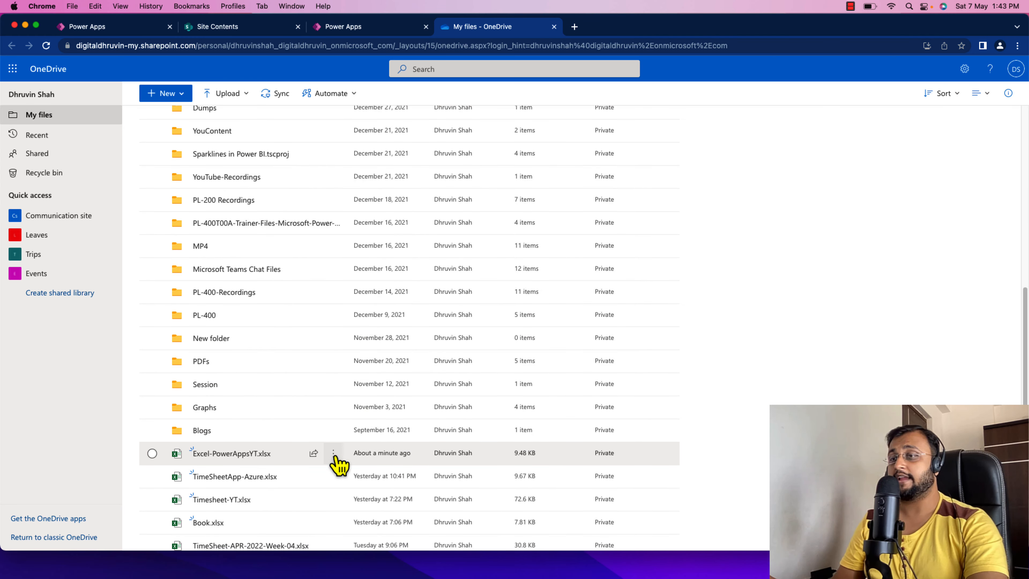
right_click(344, 454)
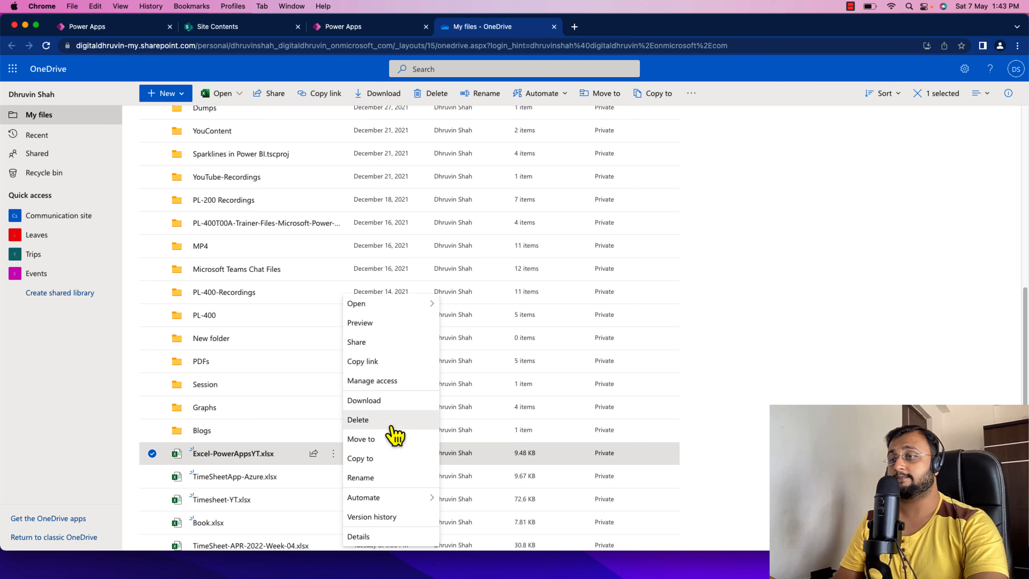
click(390, 402)
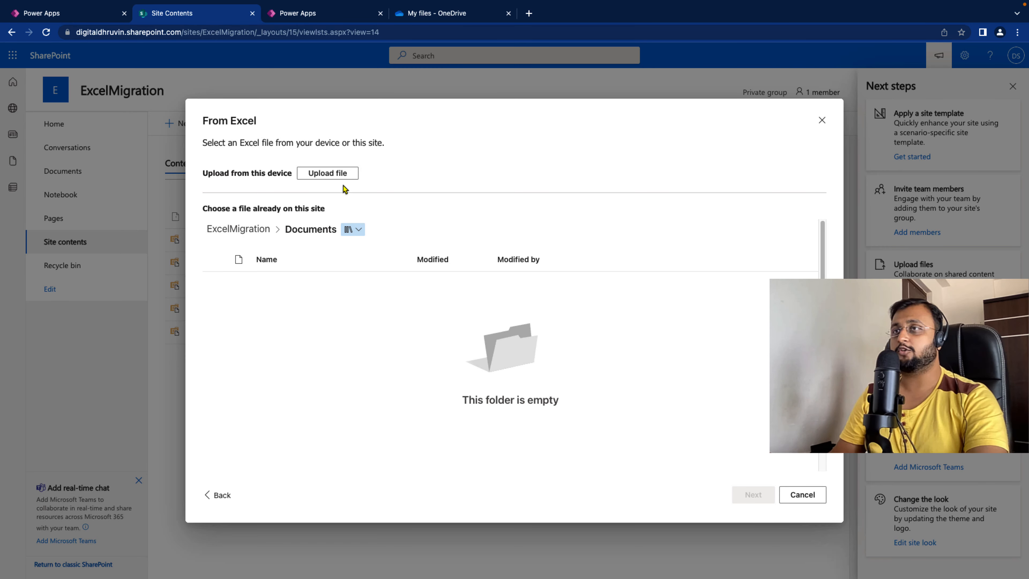
Upload Excel-PowerAppsYT.xlsx from the Downloads folder as the source for the new SharePoint list
click(324, 177)
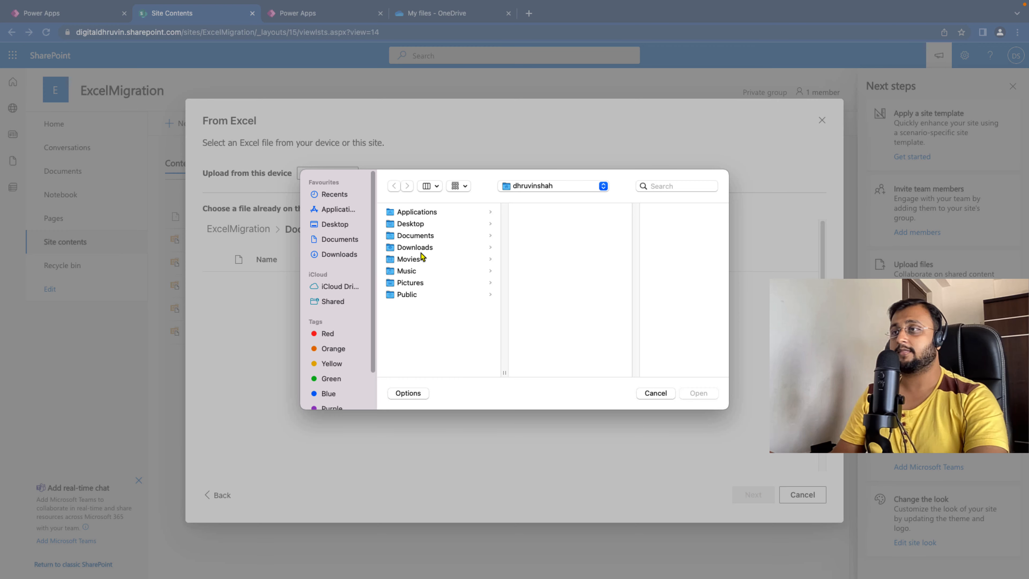
click(421, 252)
click(536, 225)
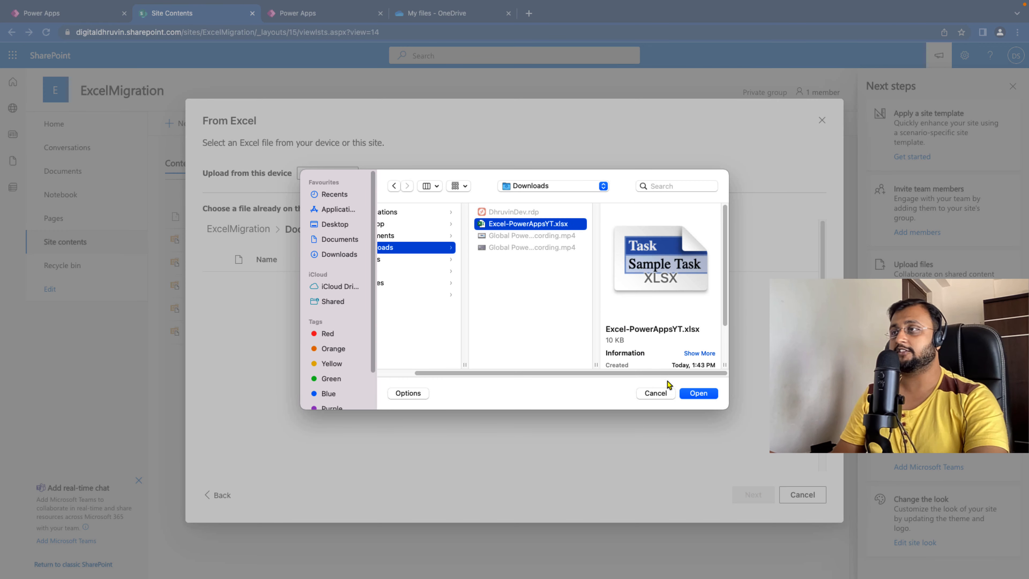
click(695, 394)
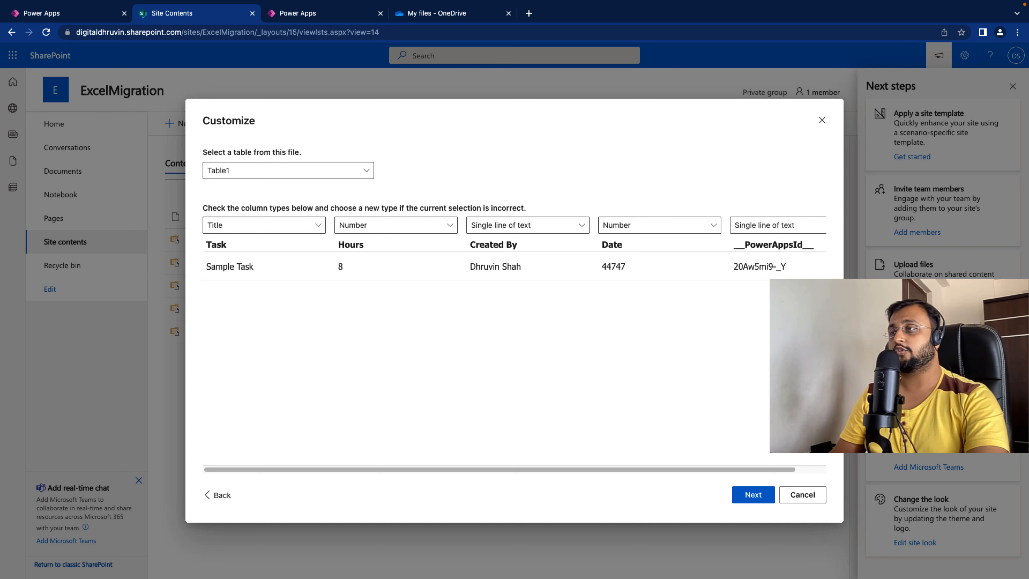
Set the imported Date column's type to Date and time and continue to the list naming stage
click(639, 230)
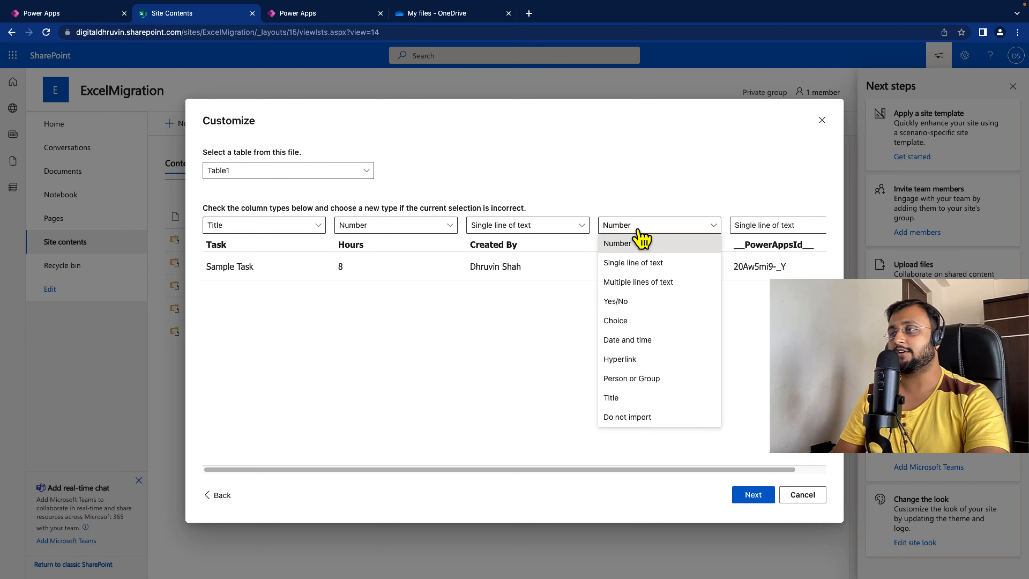
click(656, 347)
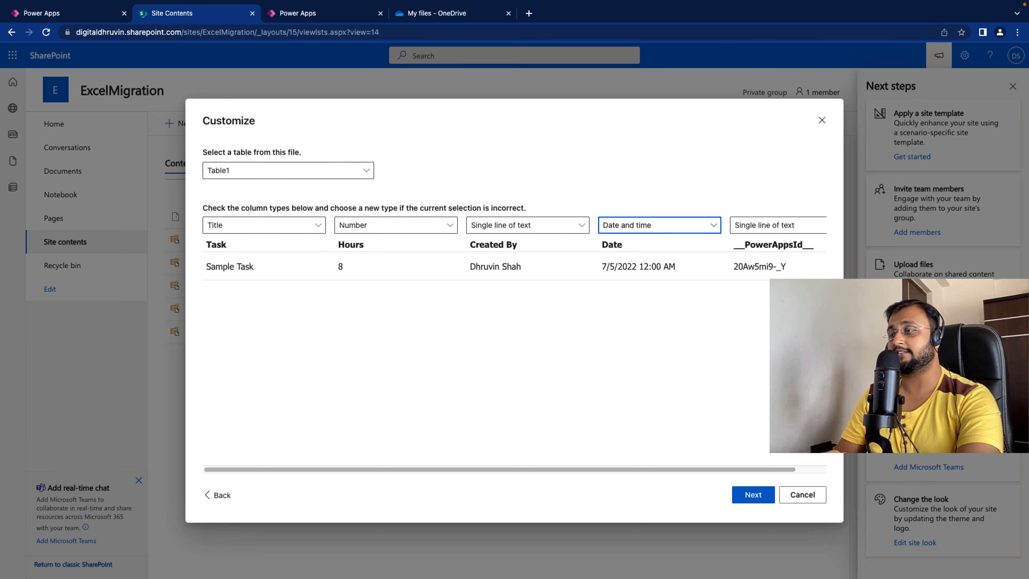
click(762, 496)
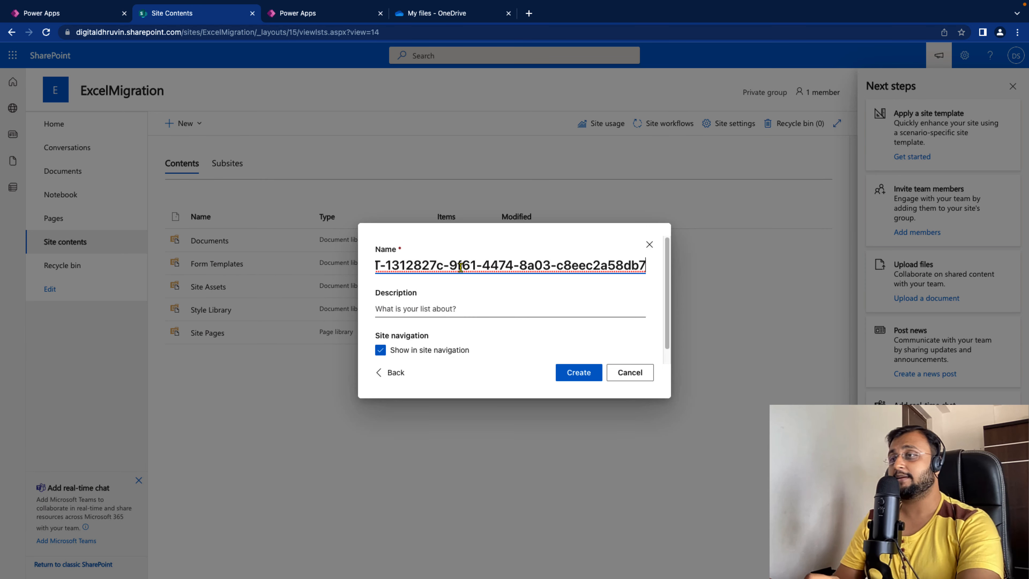
Name the new list TimeSheet and create it, keeping it shown in the site navigation
key(super+a)
text(T)
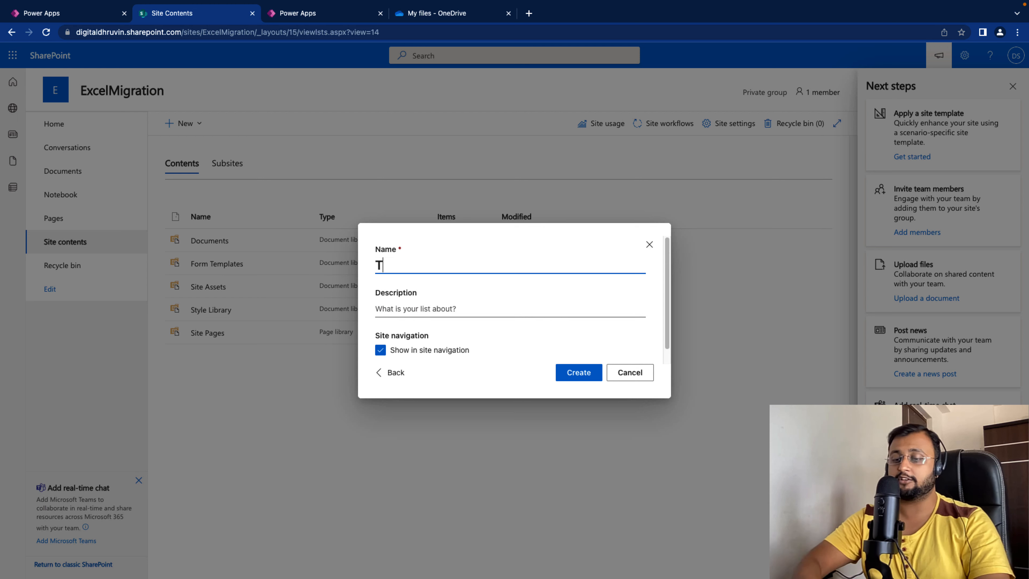
text(imeShe)
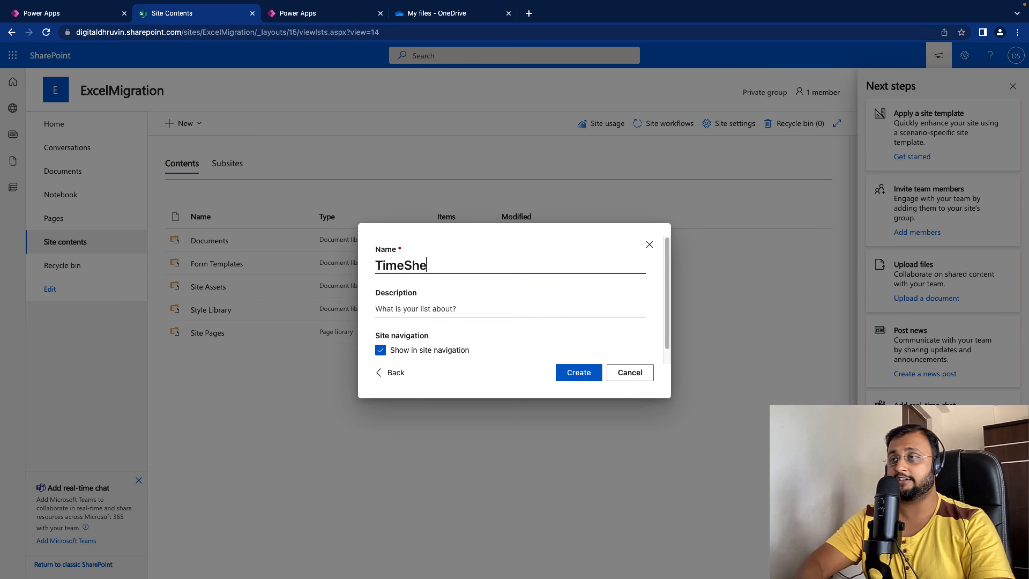
text(et)
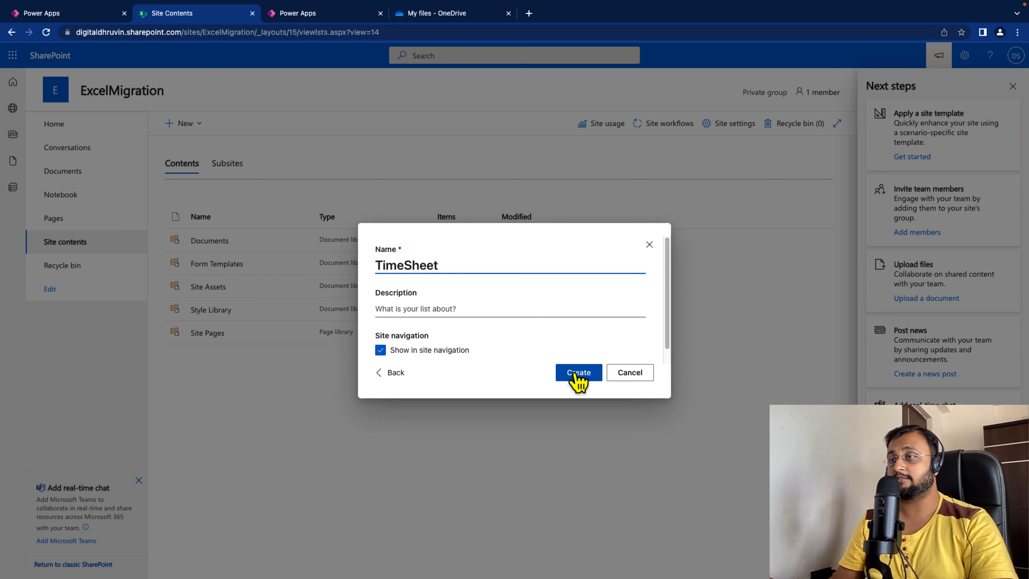
click(579, 373)
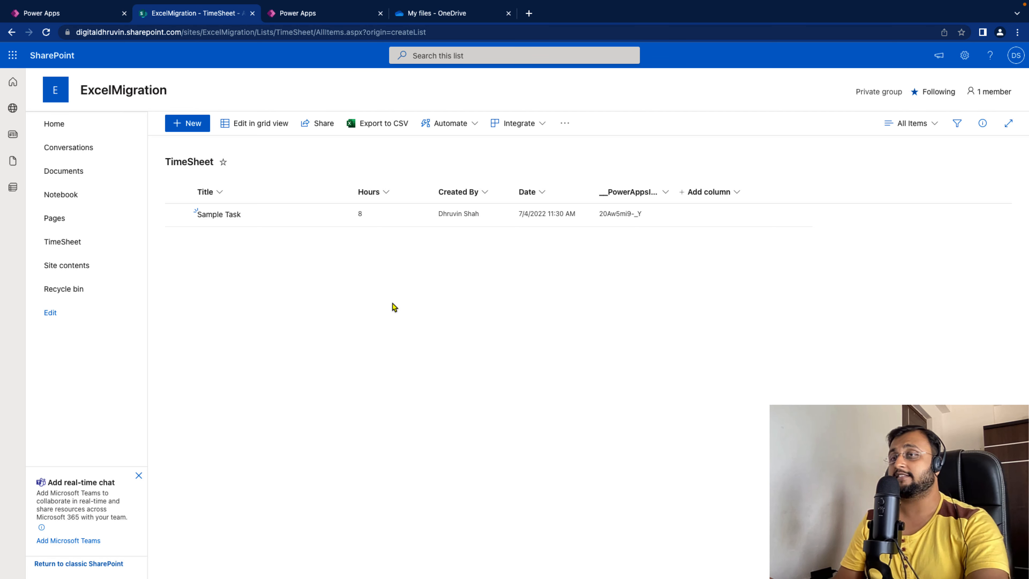
Look at the TimeSheet list's grid view, new item form and Sample Task edit form, closing each without saving anything
click(266, 132)
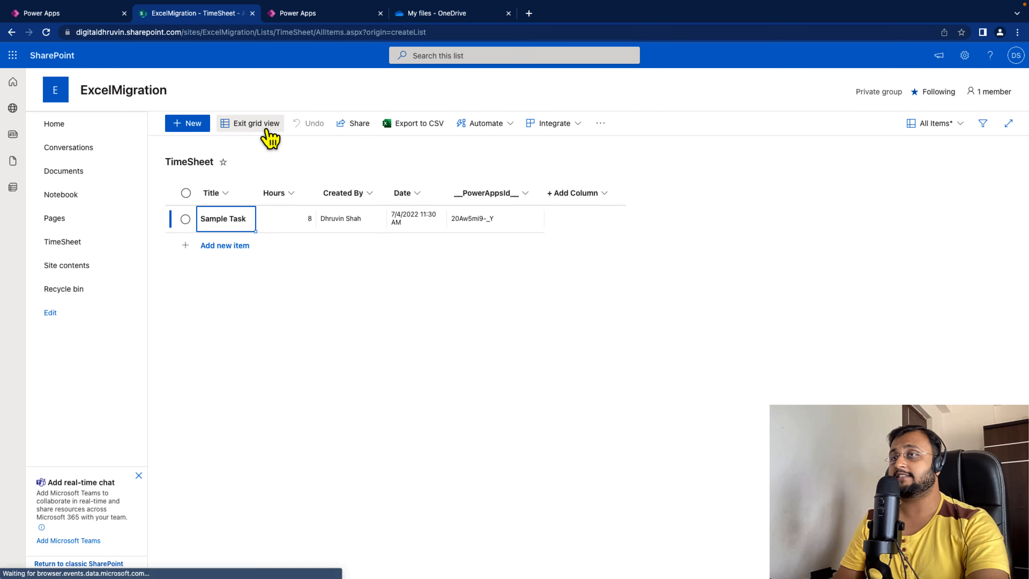
click(219, 246)
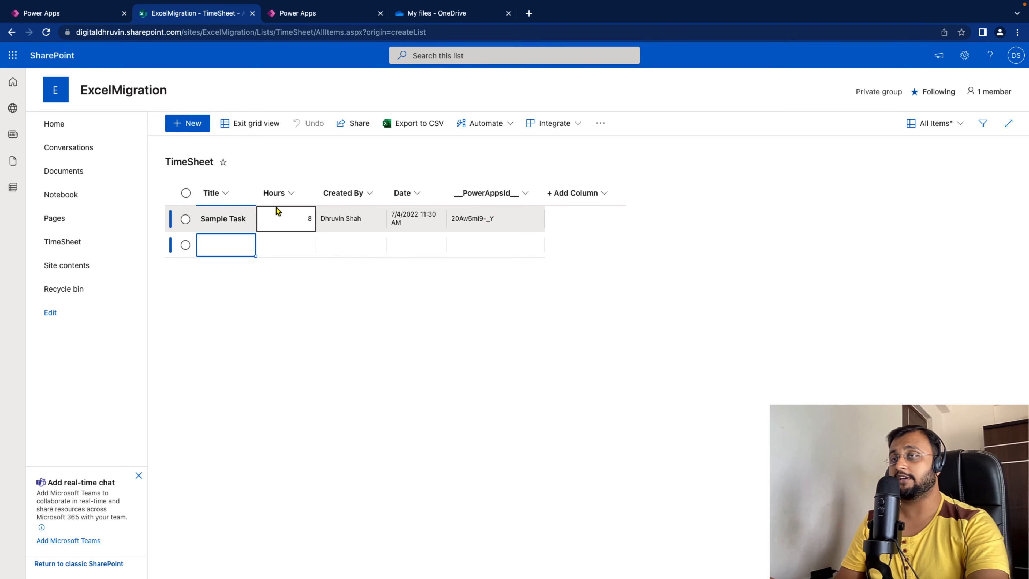
click(195, 126)
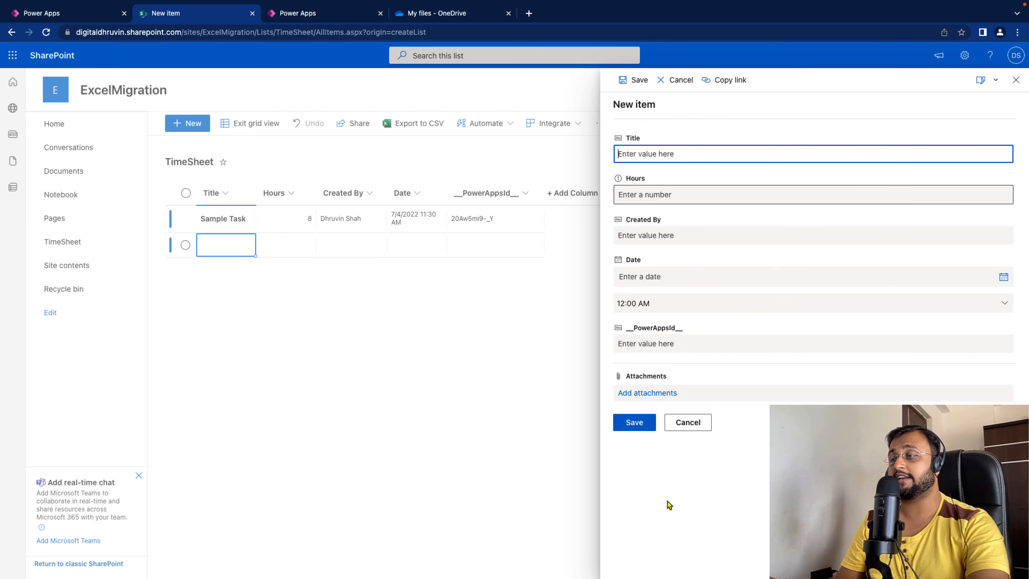
click(689, 424)
click(185, 219)
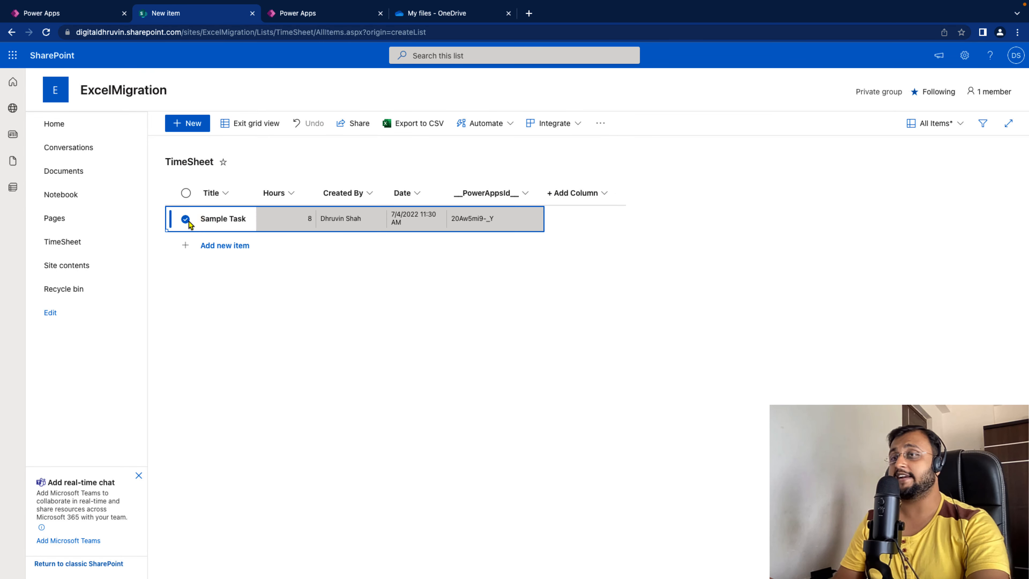
click(311, 123)
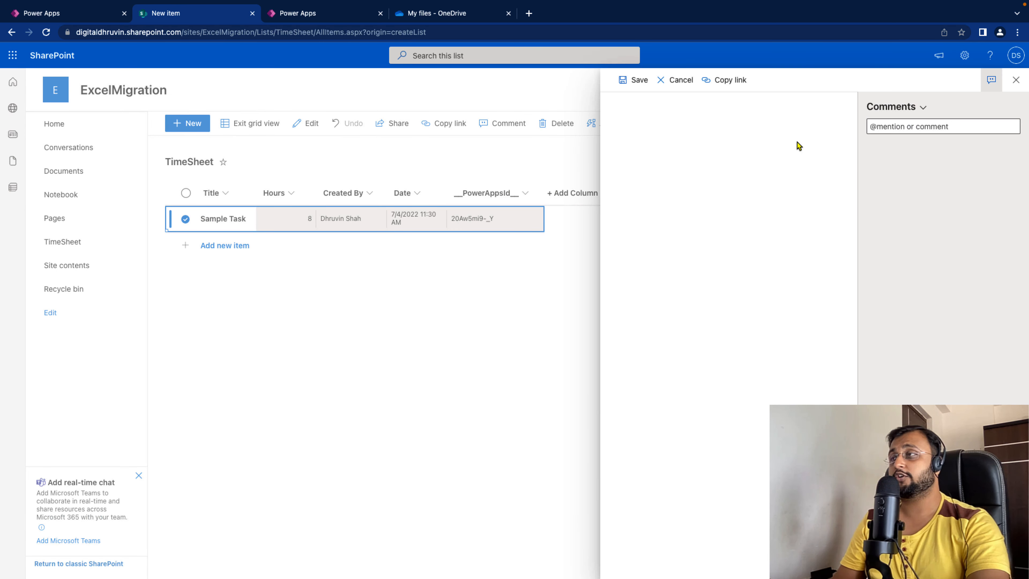
click(1015, 83)
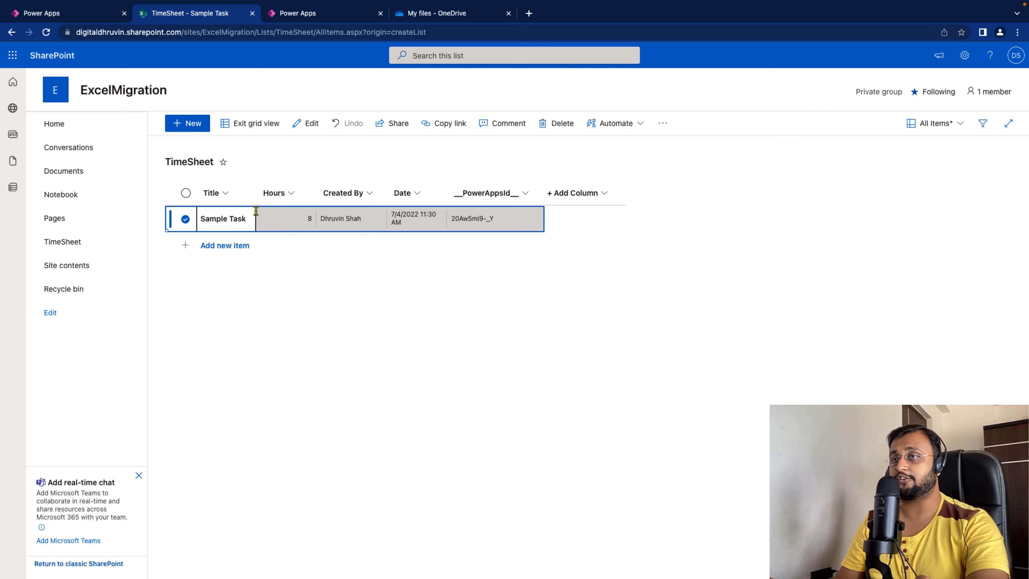
click(185, 221)
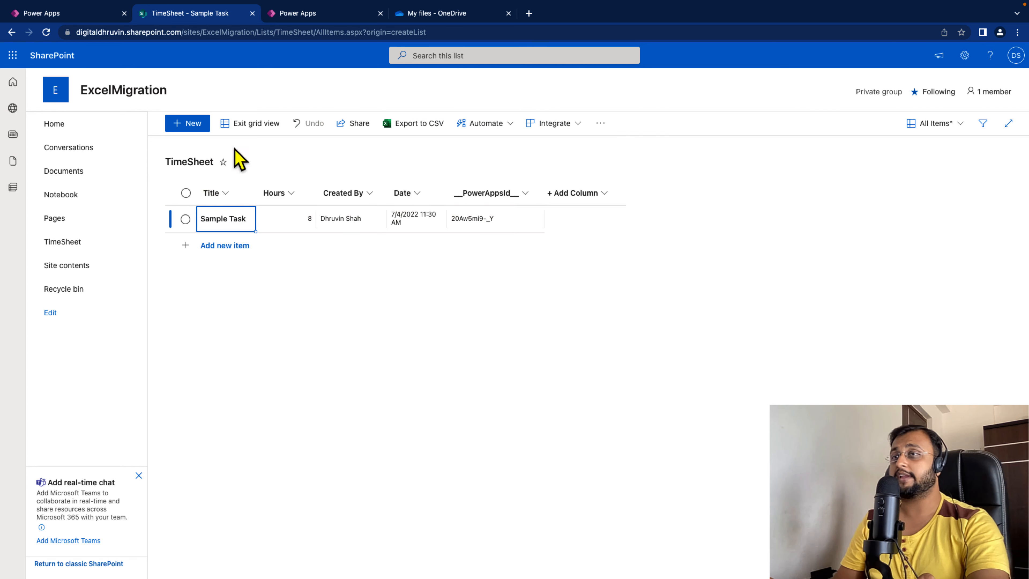
click(242, 126)
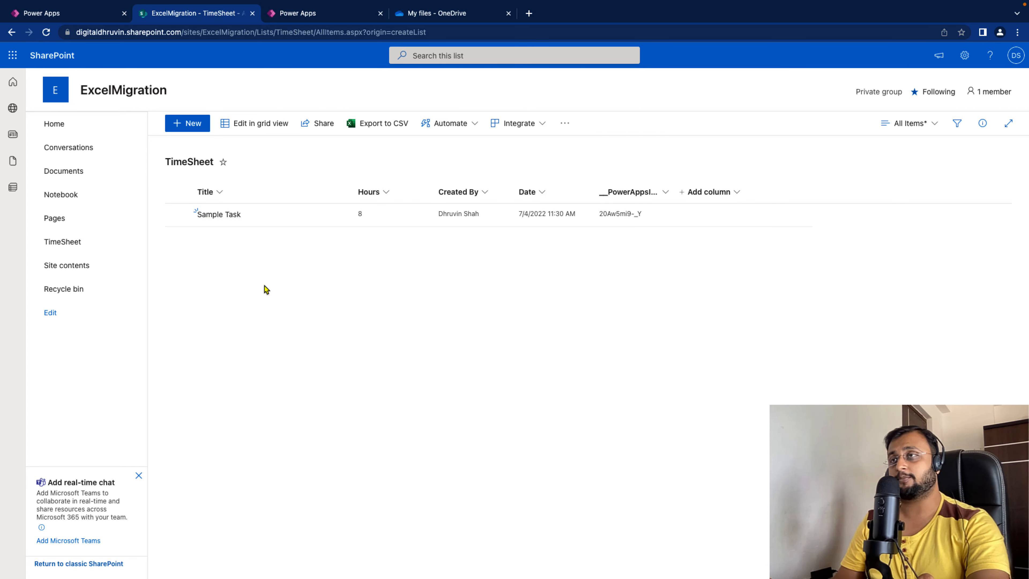
Delete the __PowerAppsId__ column from the TimeSheet list through its column settings and confirm the deletion
click(666, 193)
mouse_move(677, 292)
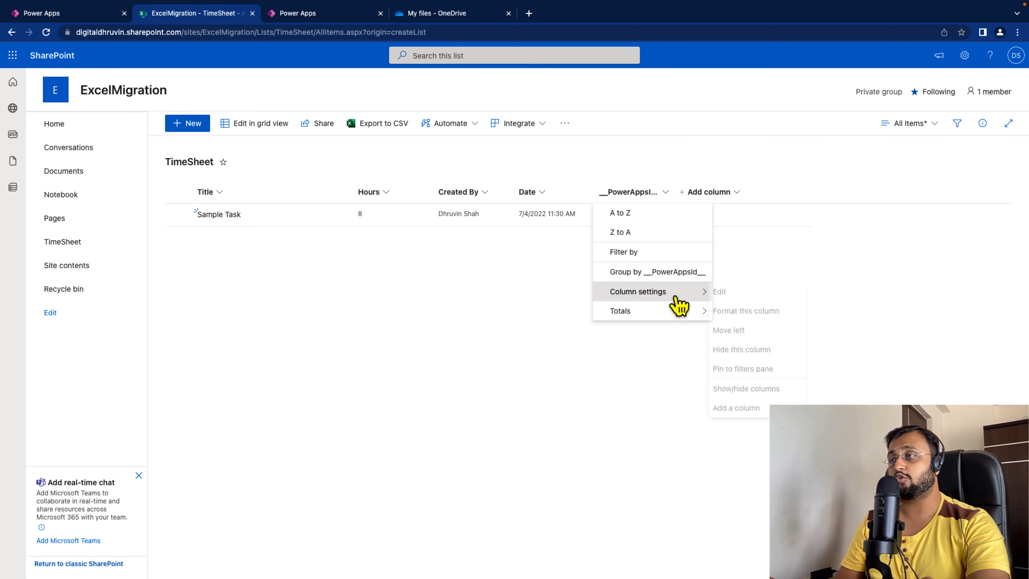
click(723, 293)
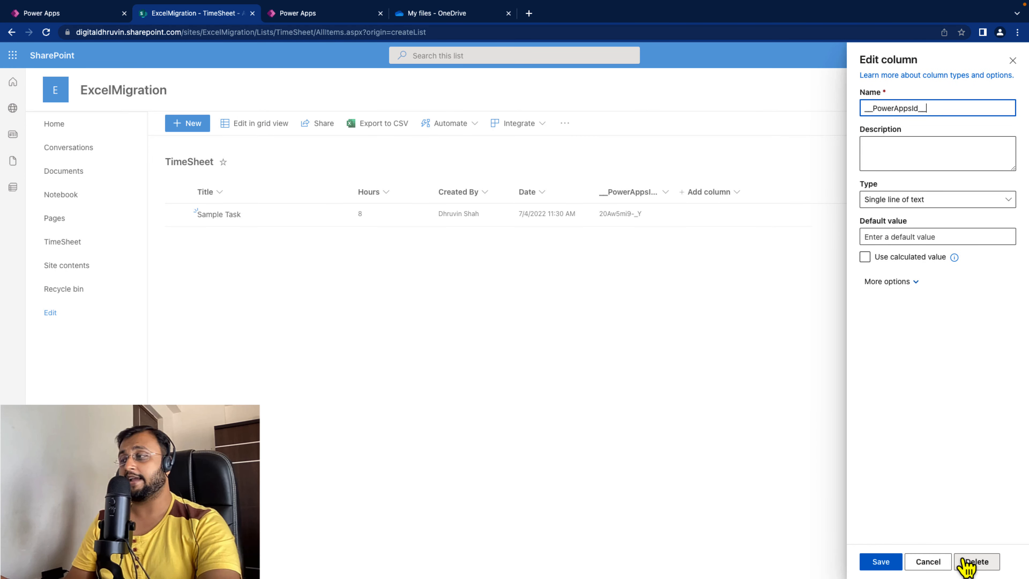
click(970, 564)
click(519, 349)
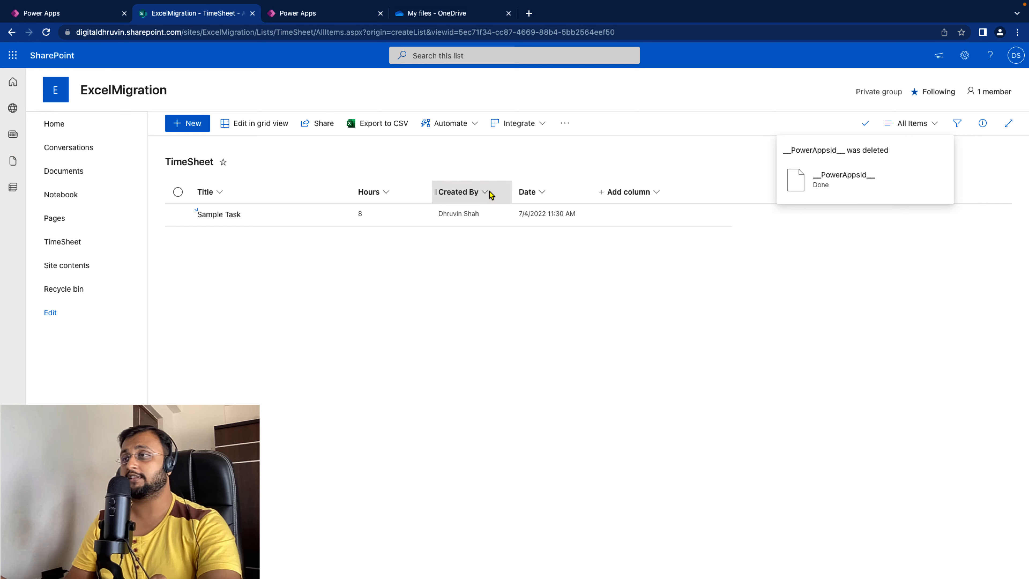
Delete the imported single-line-of-text Created By column from the TimeSheet list and confirm the deletion
click(496, 195)
mouse_move(519, 308)
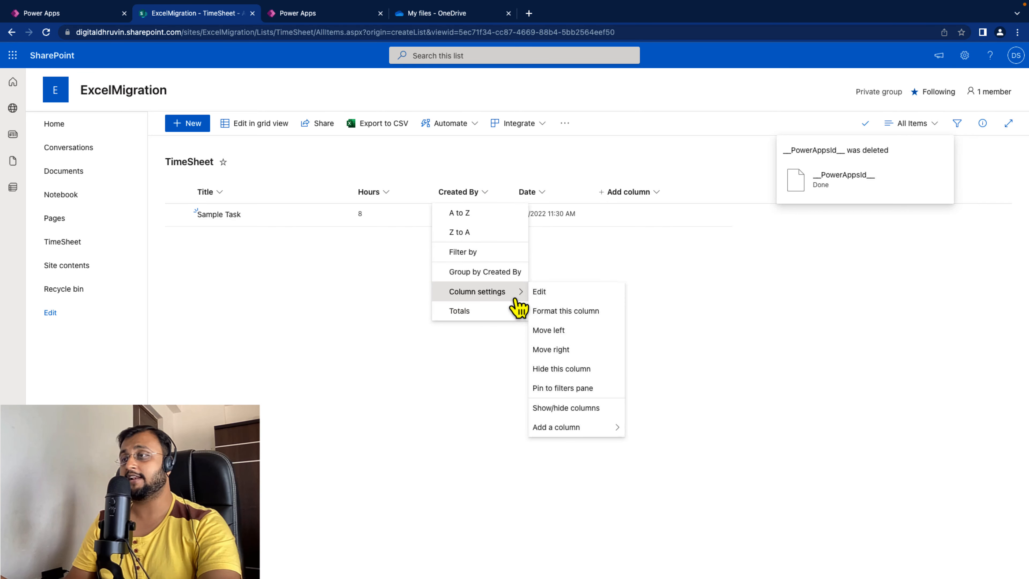
click(545, 293)
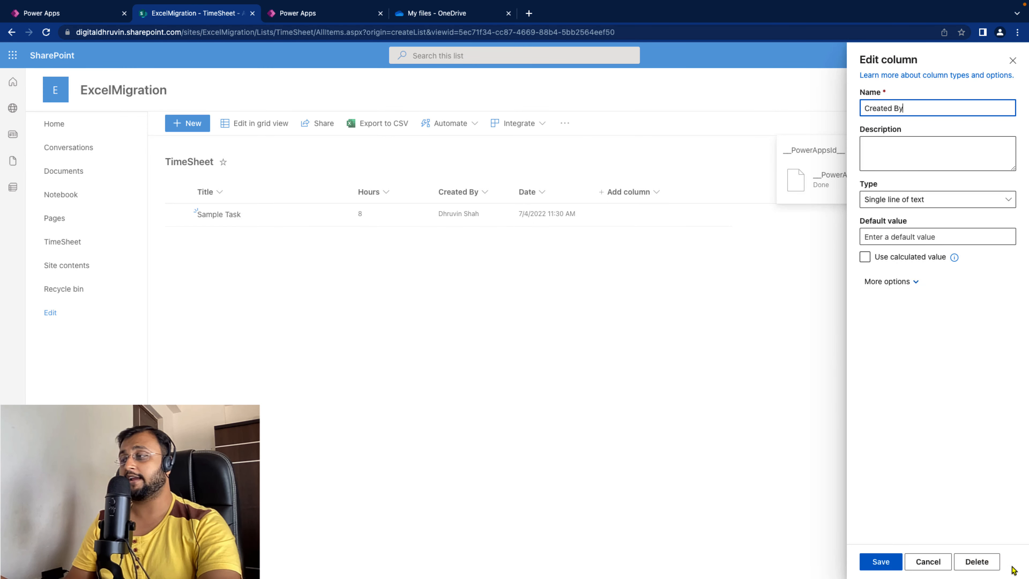
click(981, 564)
click(519, 348)
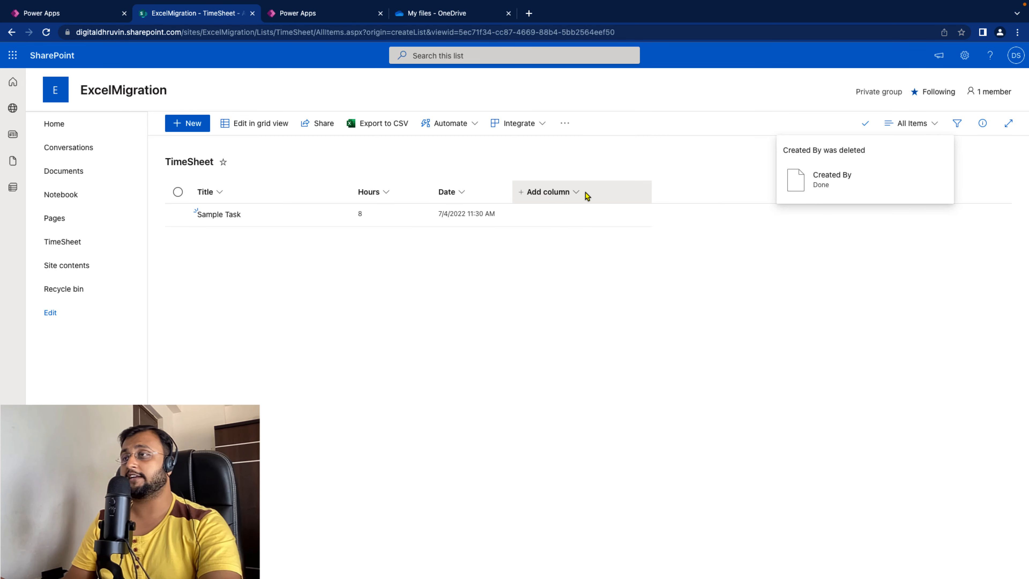
Add the Modified, Created, Created By and Modified By columns to the TimeSheet list view and apply the change
click(587, 197)
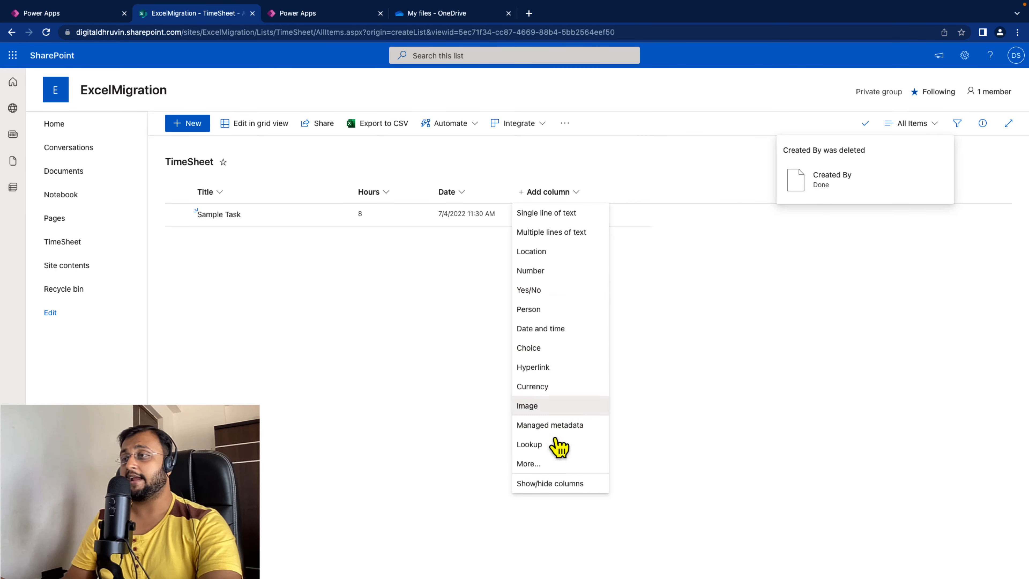
click(559, 483)
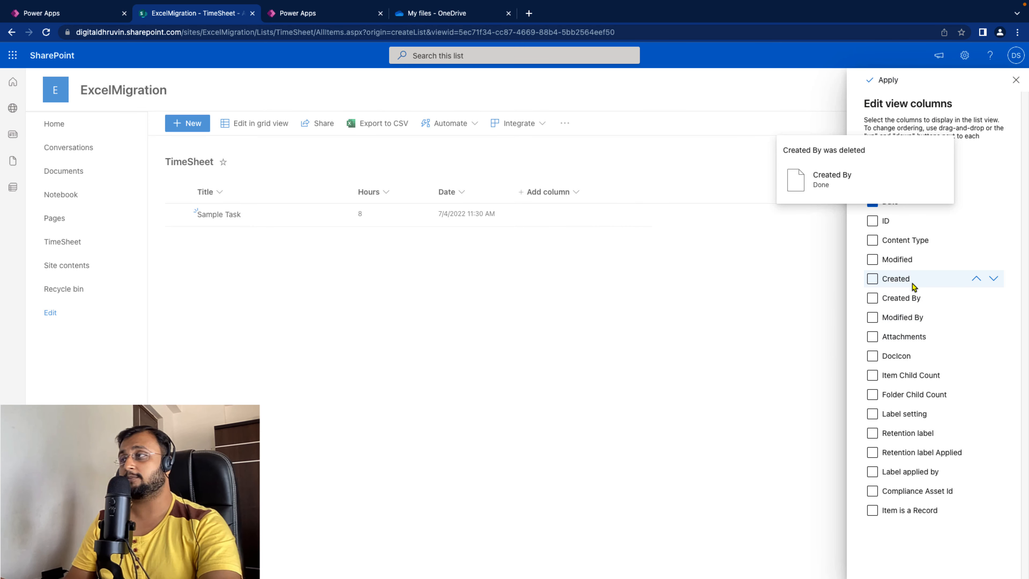
click(872, 279)
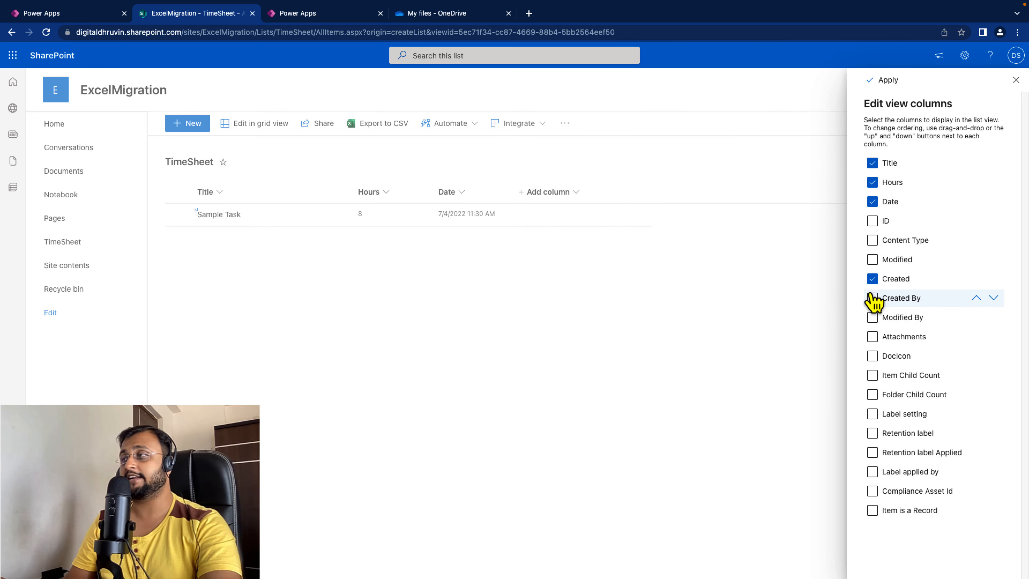
click(872, 298)
click(872, 260)
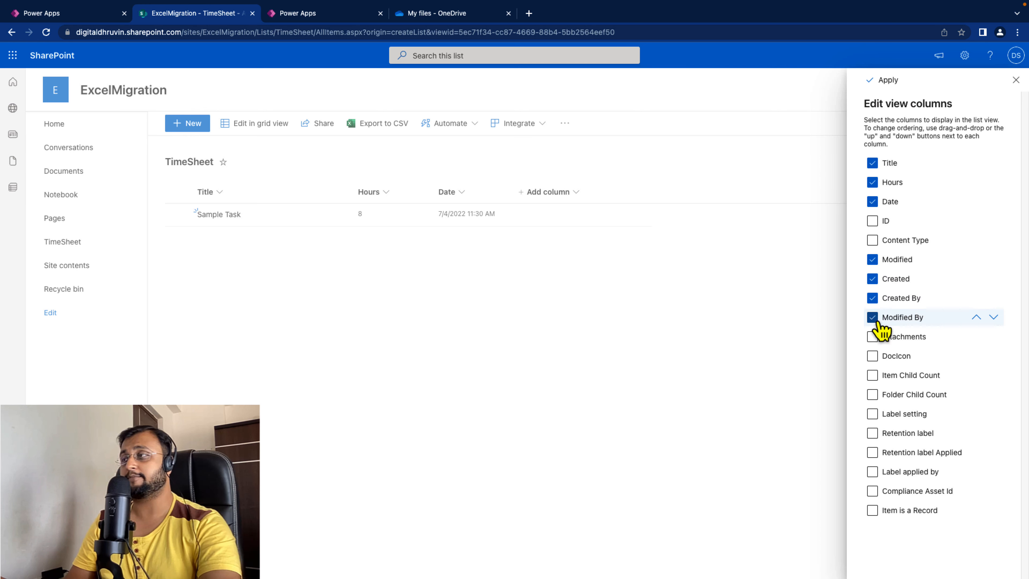
click(887, 81)
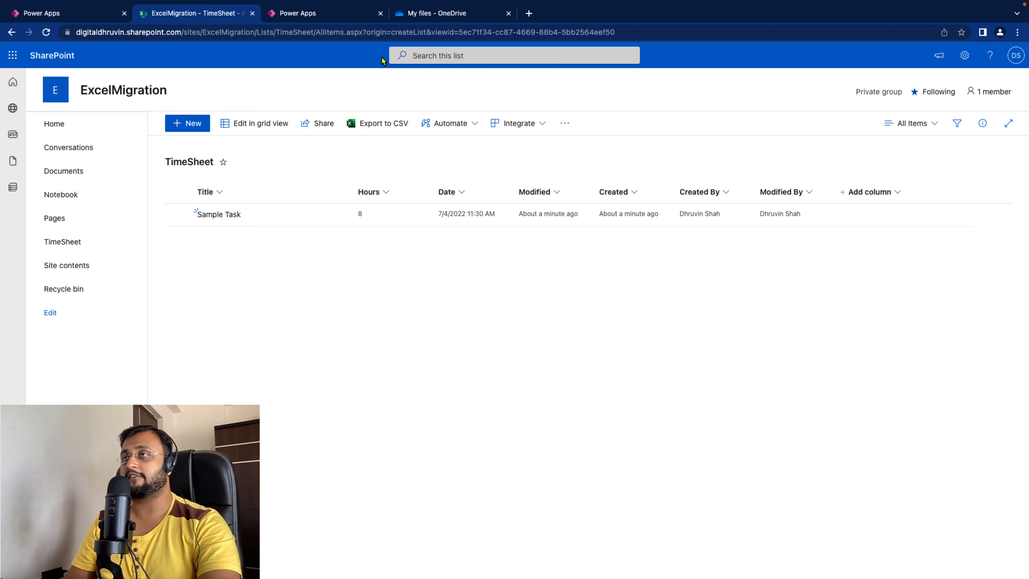
Switch to Power Apps and start a new three-screen app from SharePoint on the home page
click(335, 13)
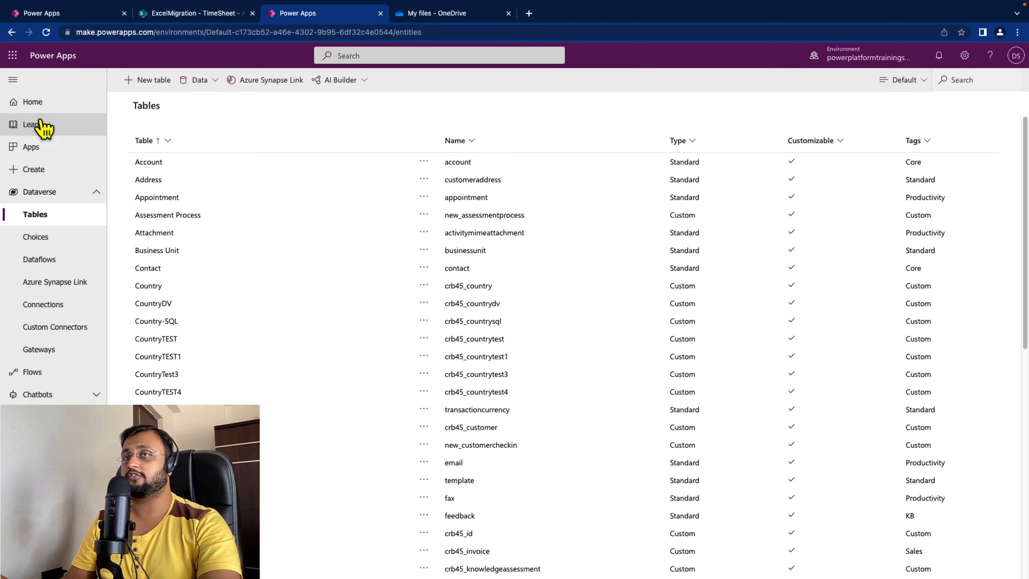
click(52, 103)
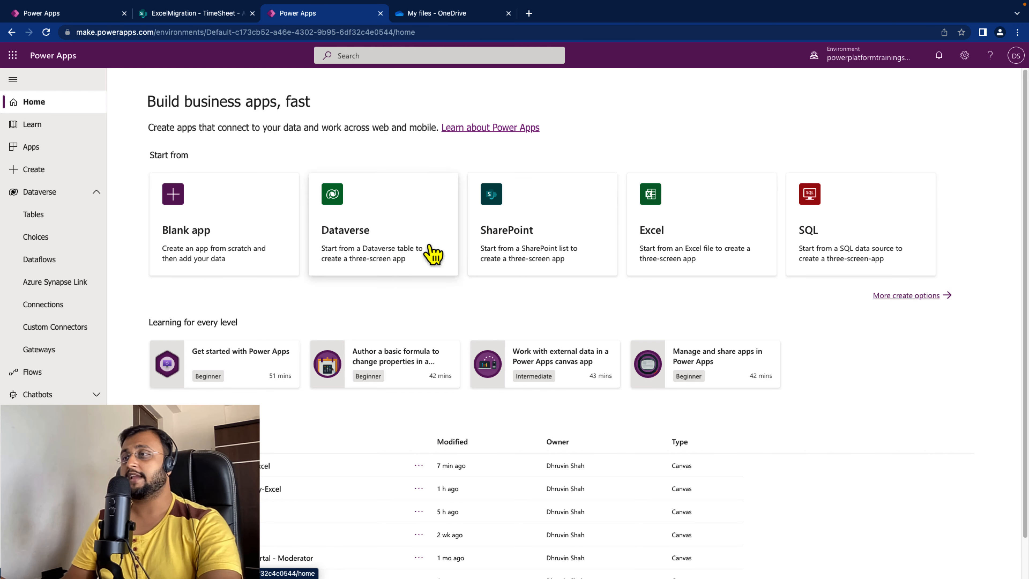
click(530, 256)
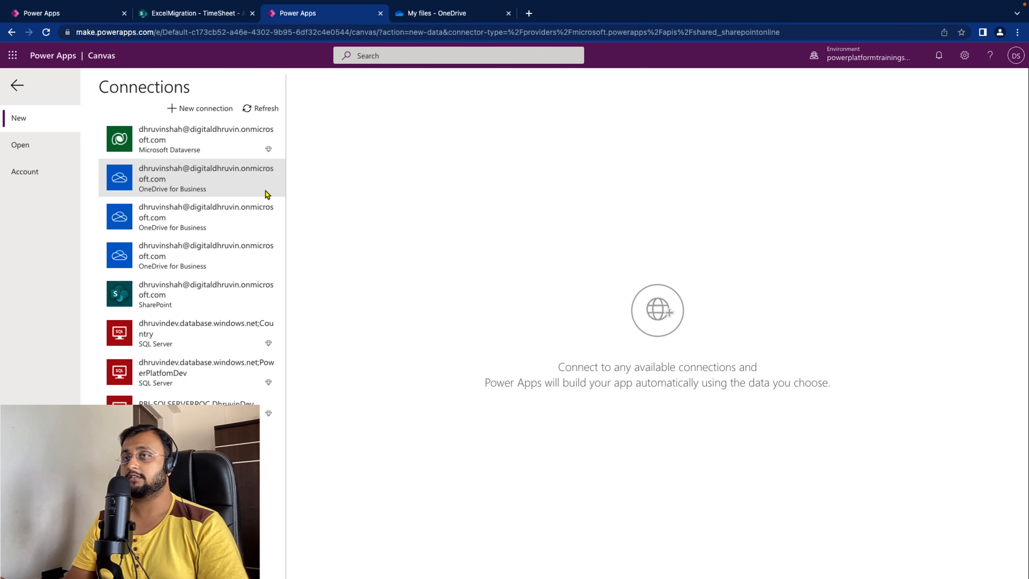
Create a new SharePoint connection that connects directly through cloud services
click(207, 121)
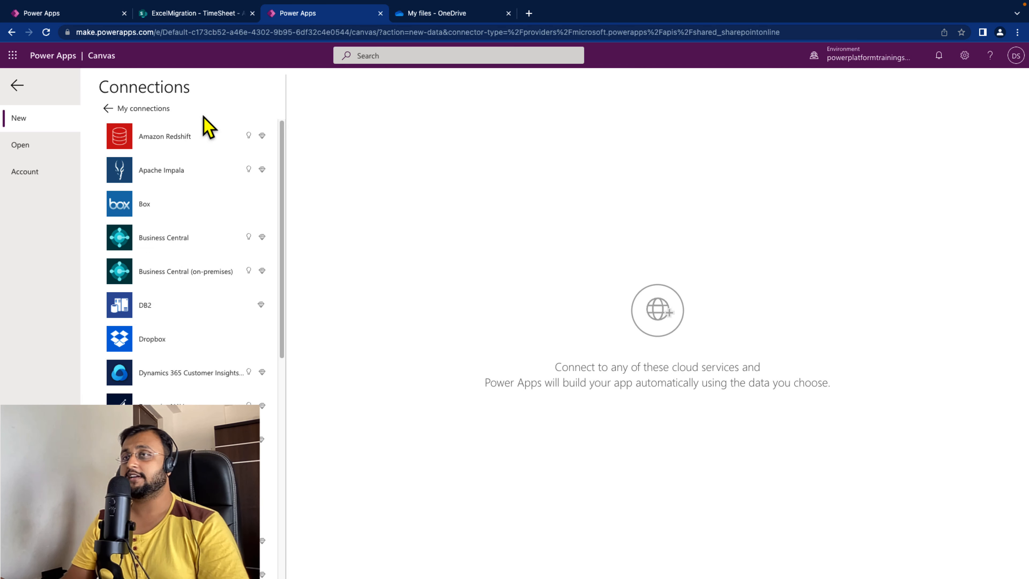
scroll(197, 353, down, 10)
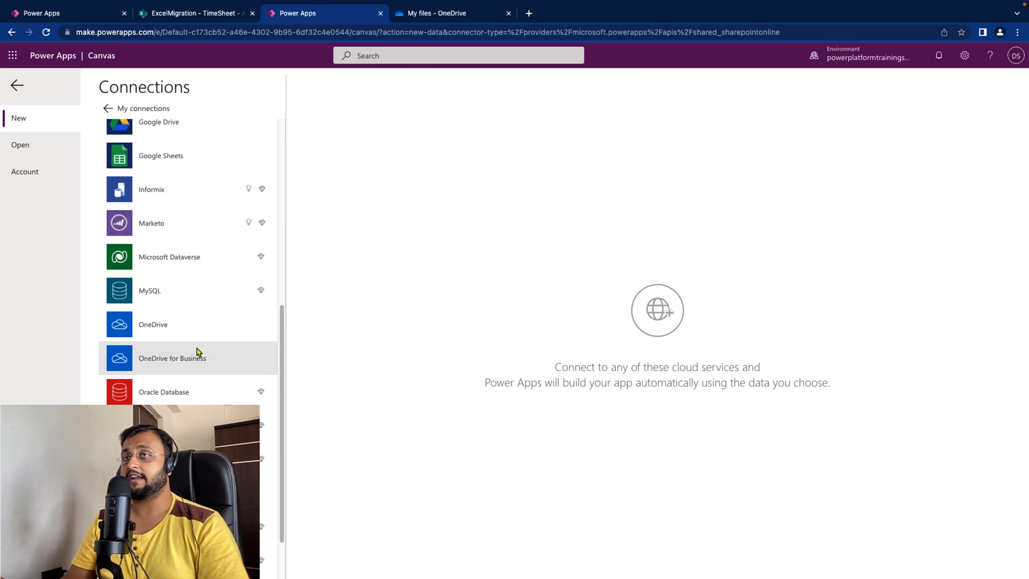
scroll(197, 352, up, 10)
scroll(198, 351, down, 12)
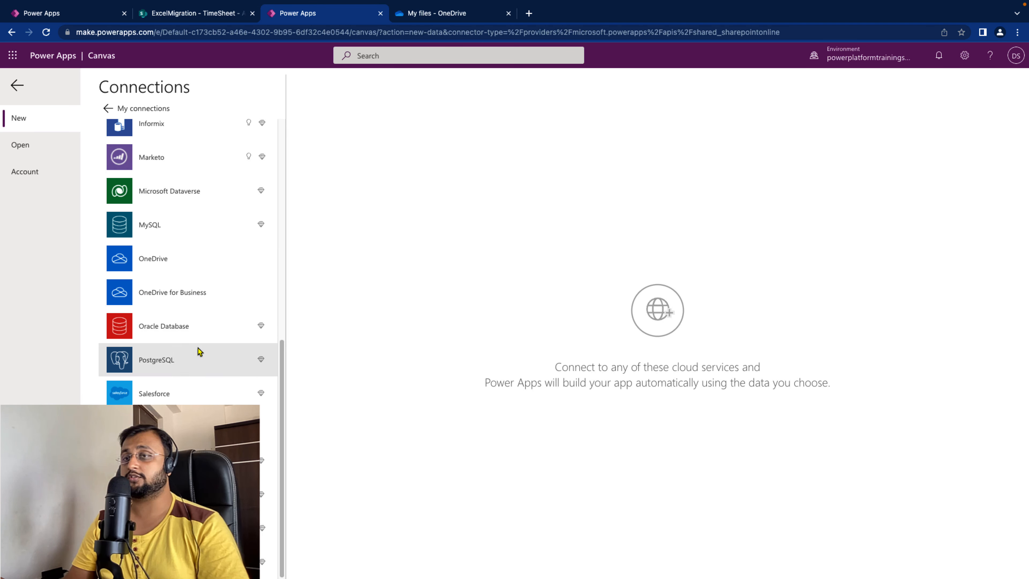
scroll(198, 351, up, 4)
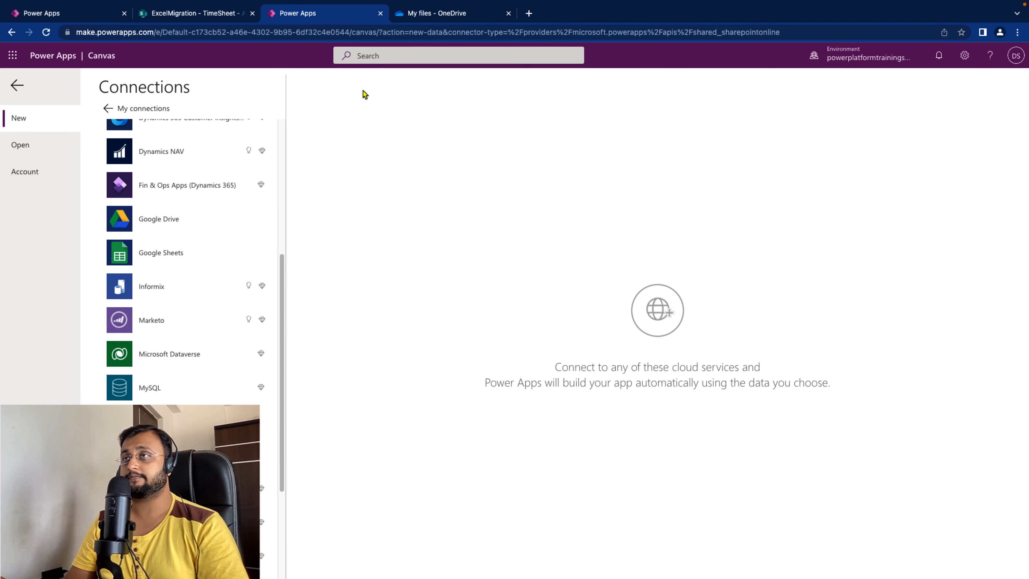
click(378, 61)
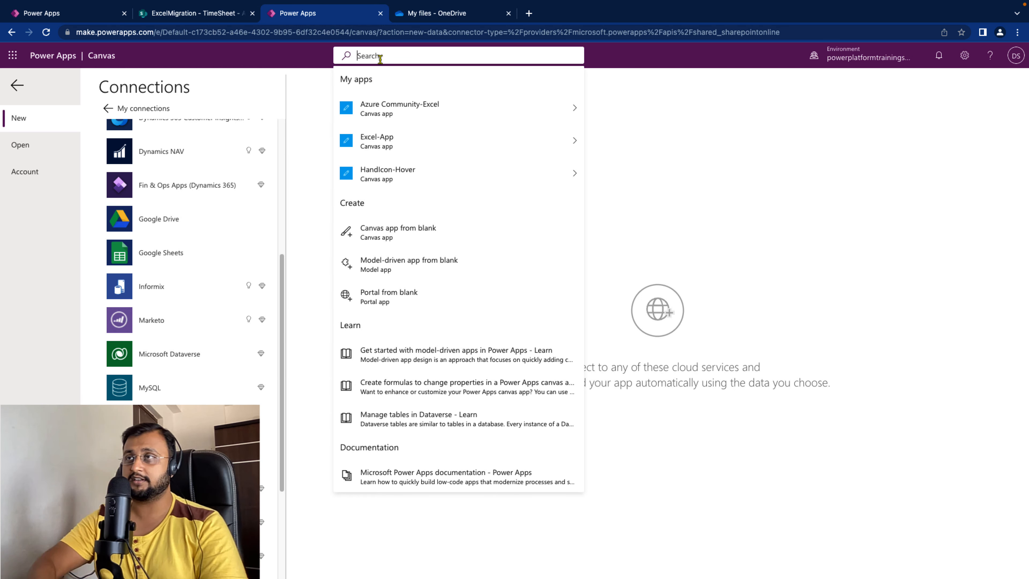
scroll(225, 300, down, 4)
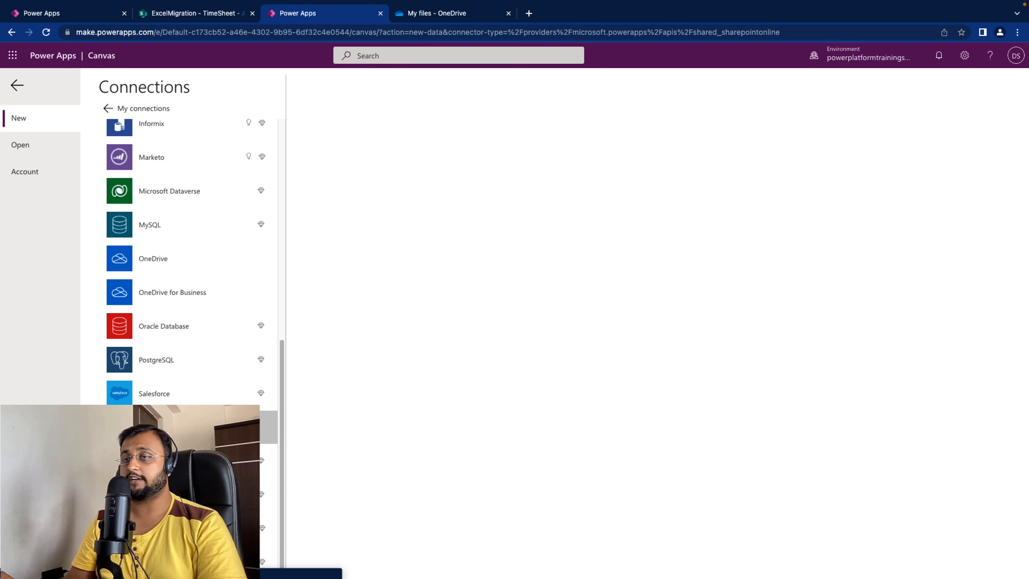
click(270, 426)
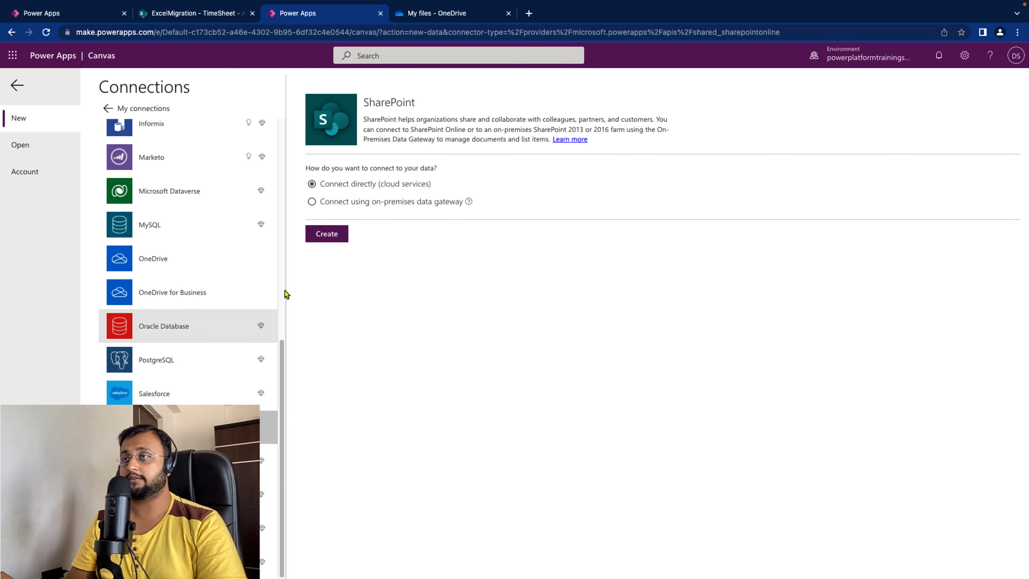
click(337, 239)
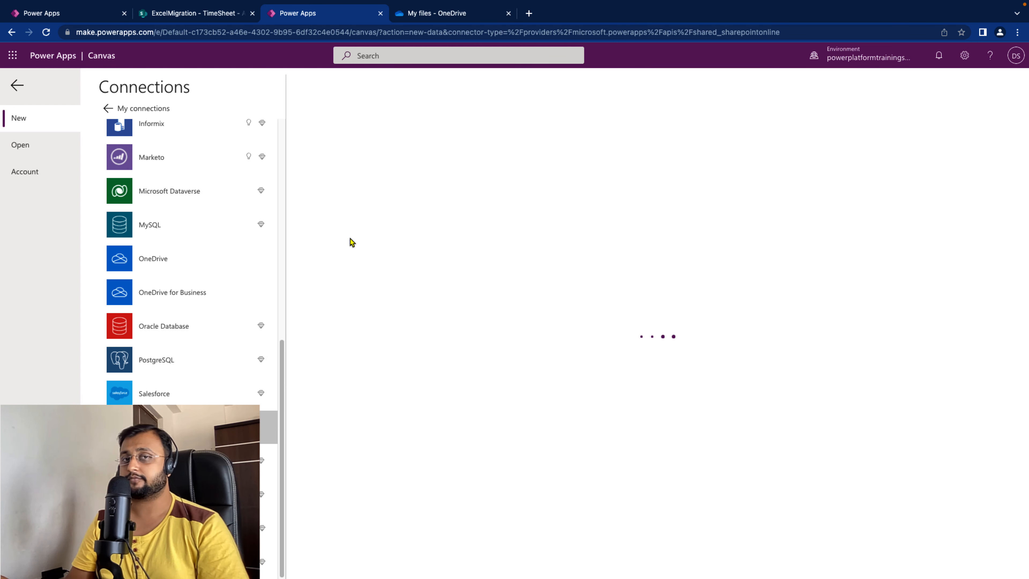
Connect to the ExcelMigration site using the site URL copied from SharePoint and generate the app from its TimeSheet list
click(194, 13)
drag(283, 32, 12, 35)
key(super+c)
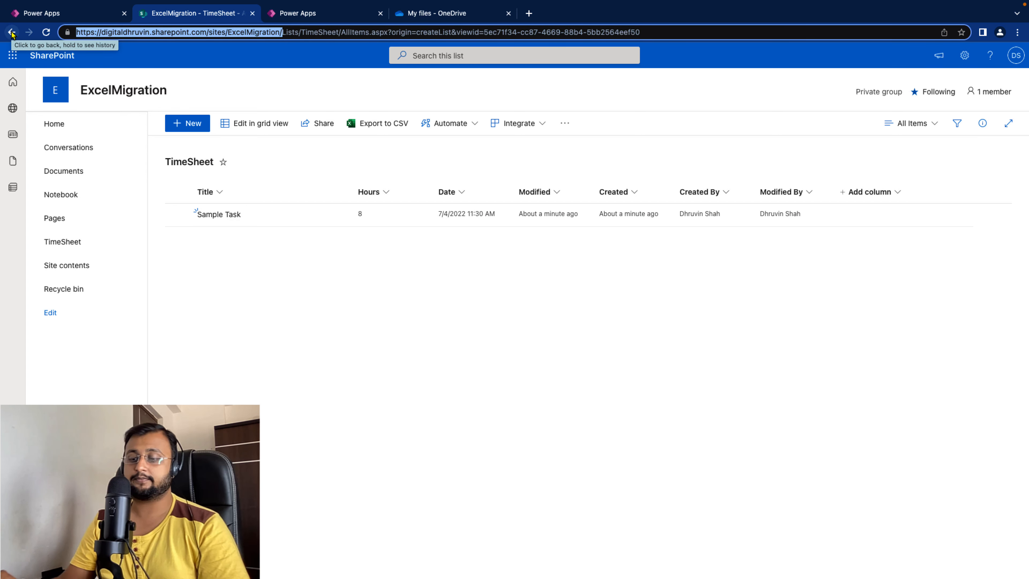
click(308, 13)
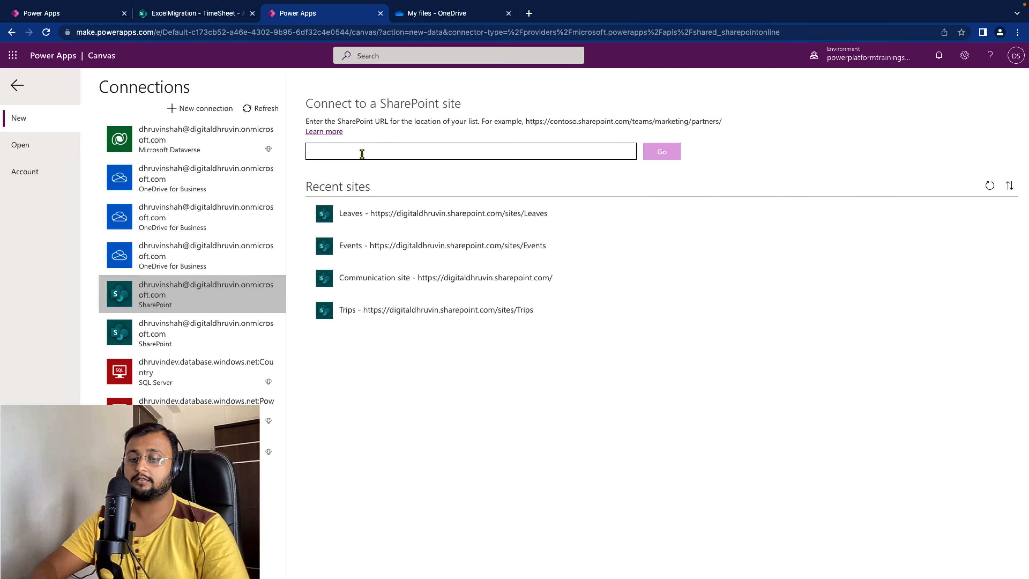
click(361, 154)
key(super+v)
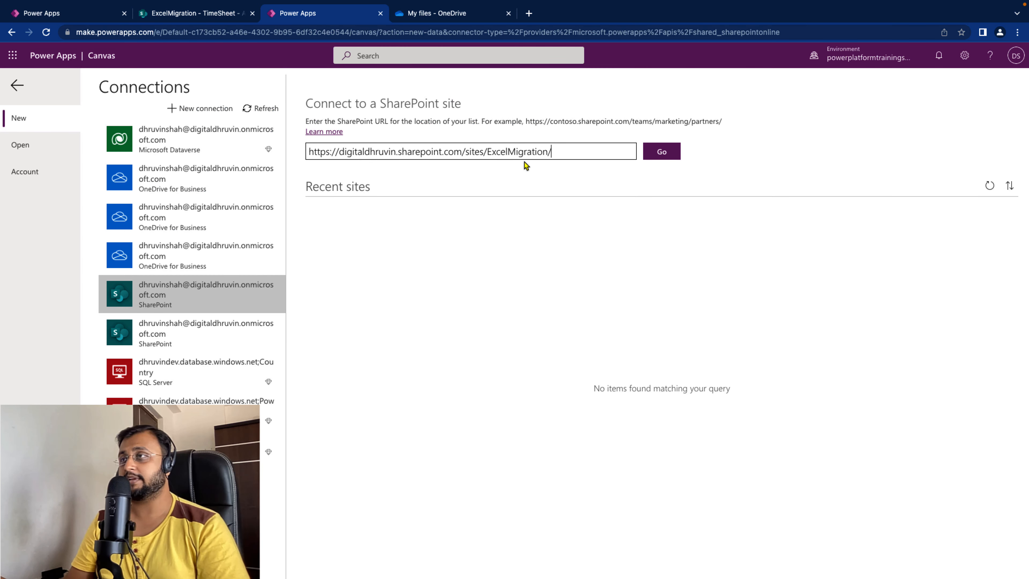
click(662, 155)
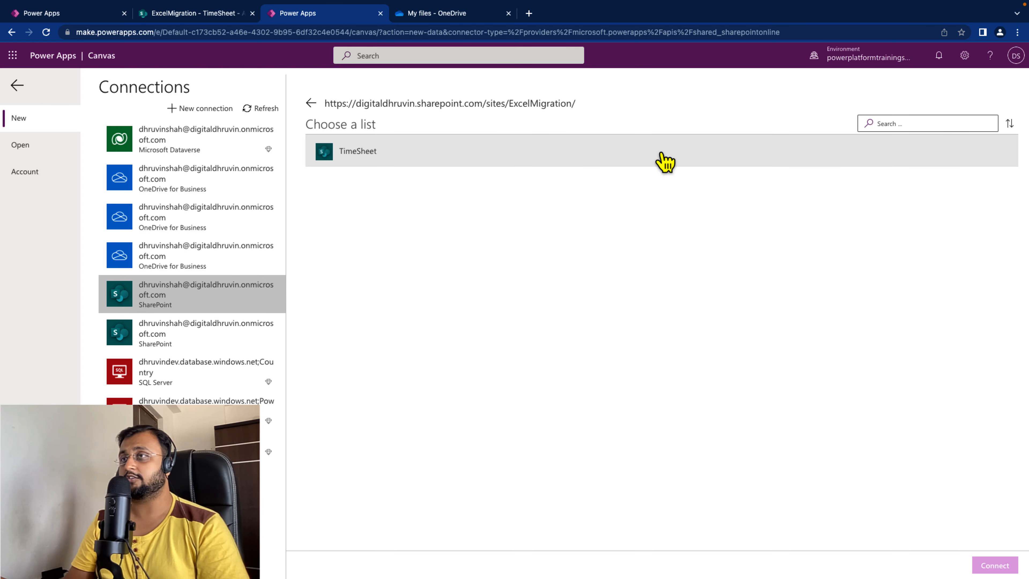
click(437, 162)
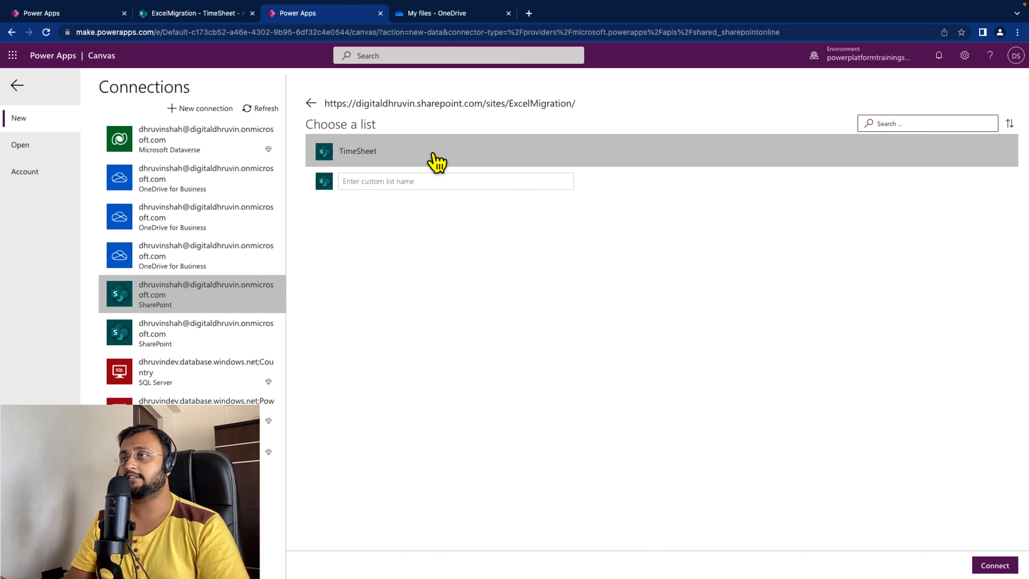
click(994, 565)
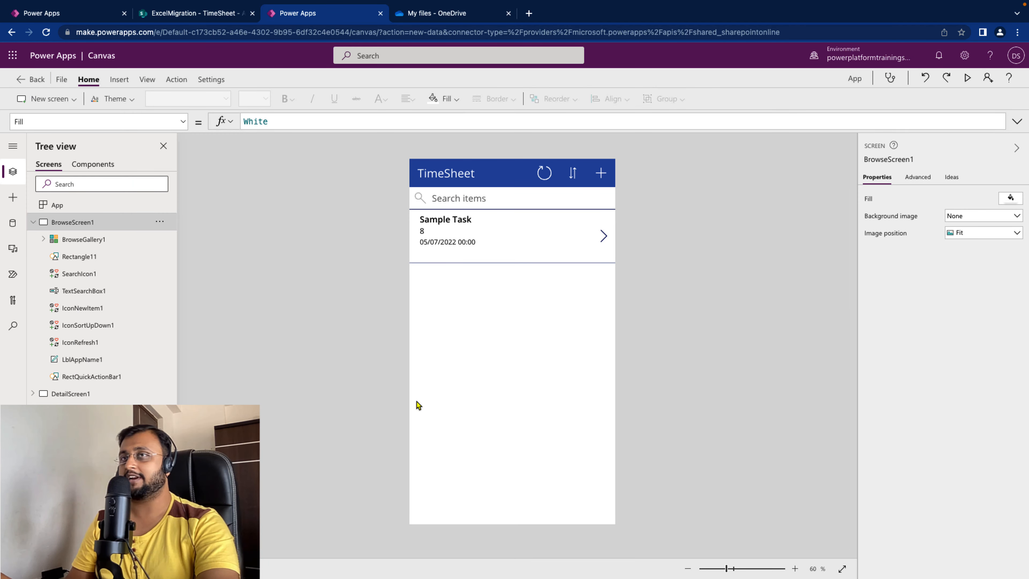
Preview the generated app and look at the new item form and the Sample Task edit form, cancelling both without saving
click(967, 77)
click(638, 97)
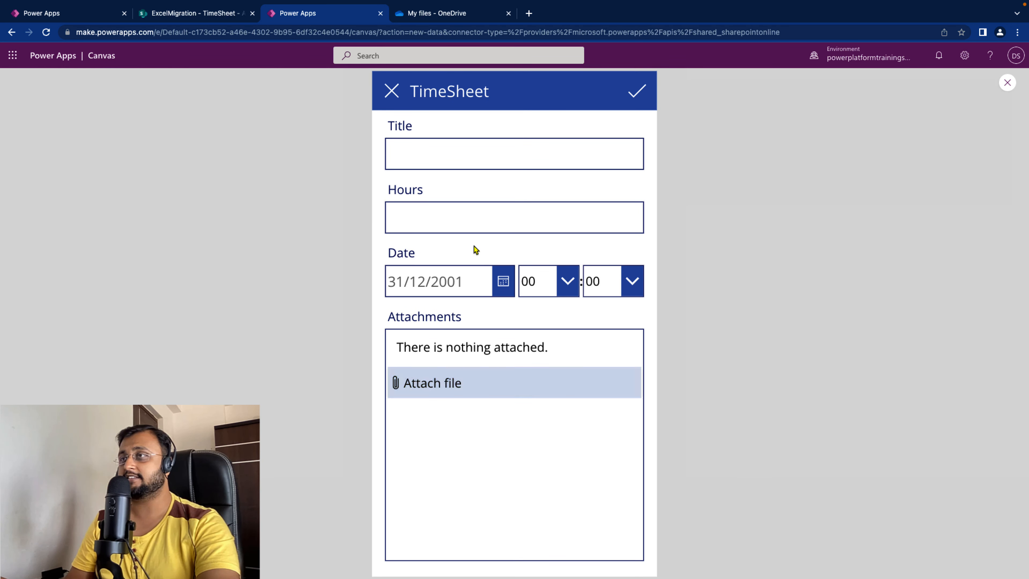
click(397, 104)
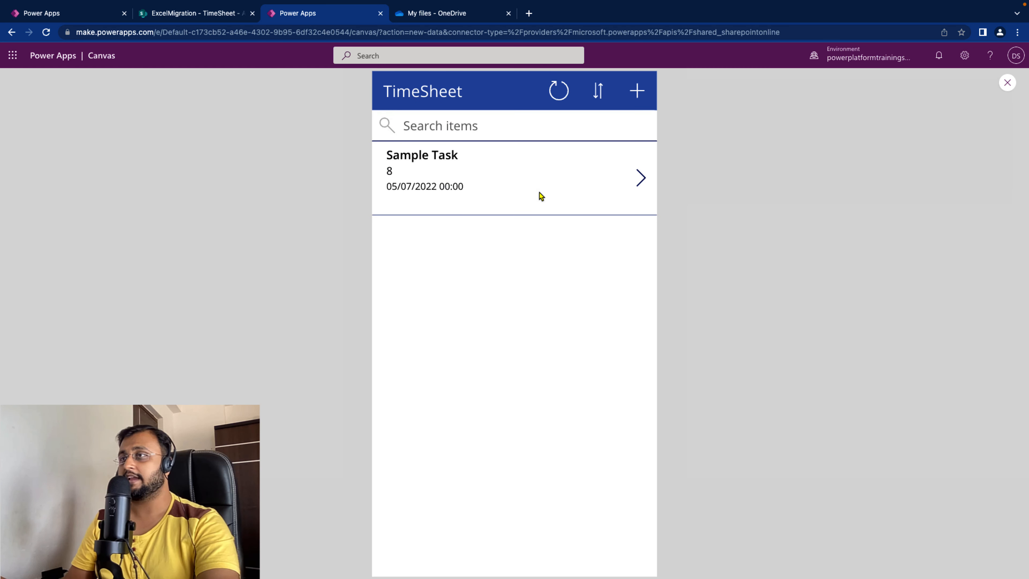
click(641, 184)
click(643, 95)
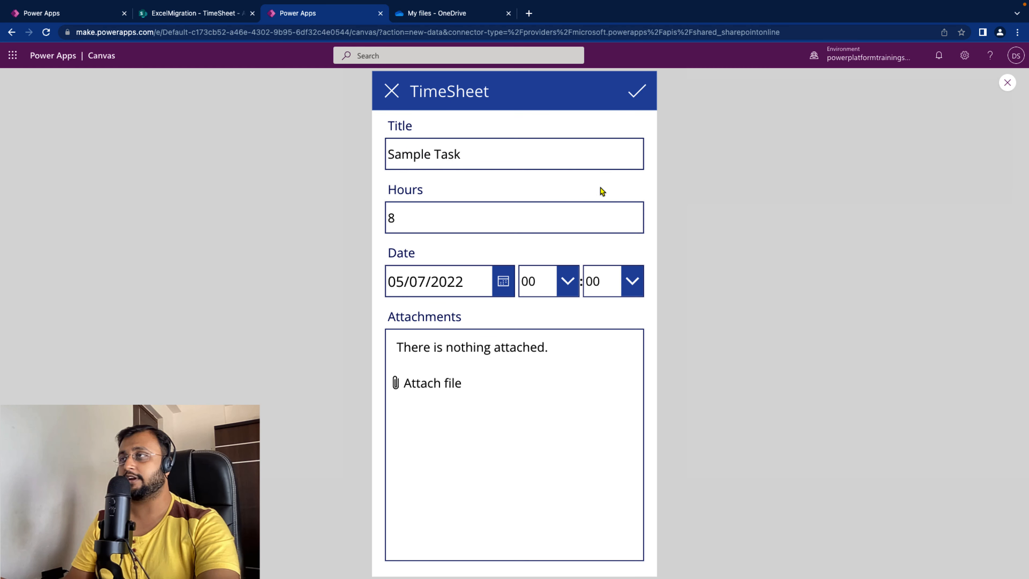
click(390, 94)
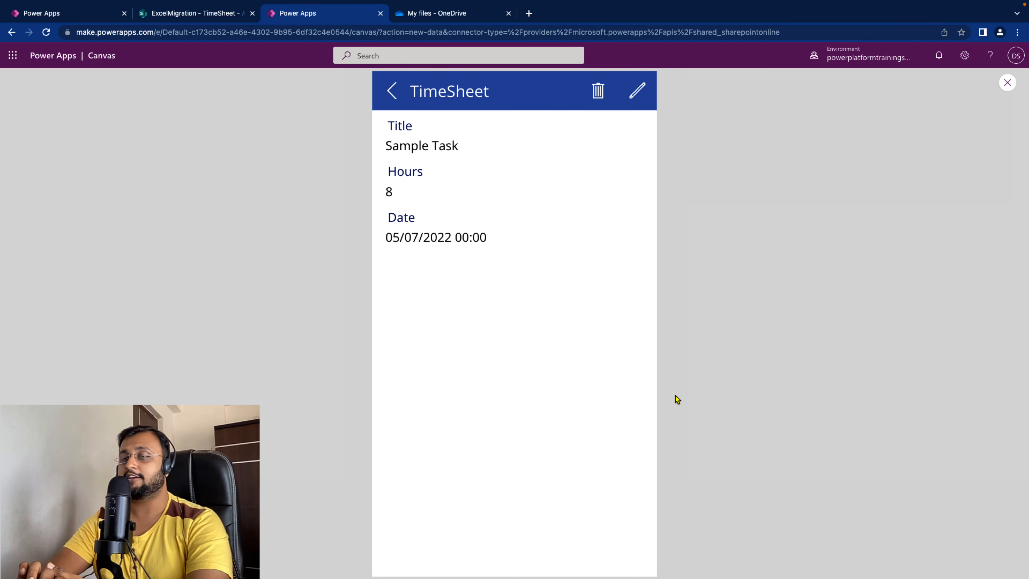
click(200, 10)
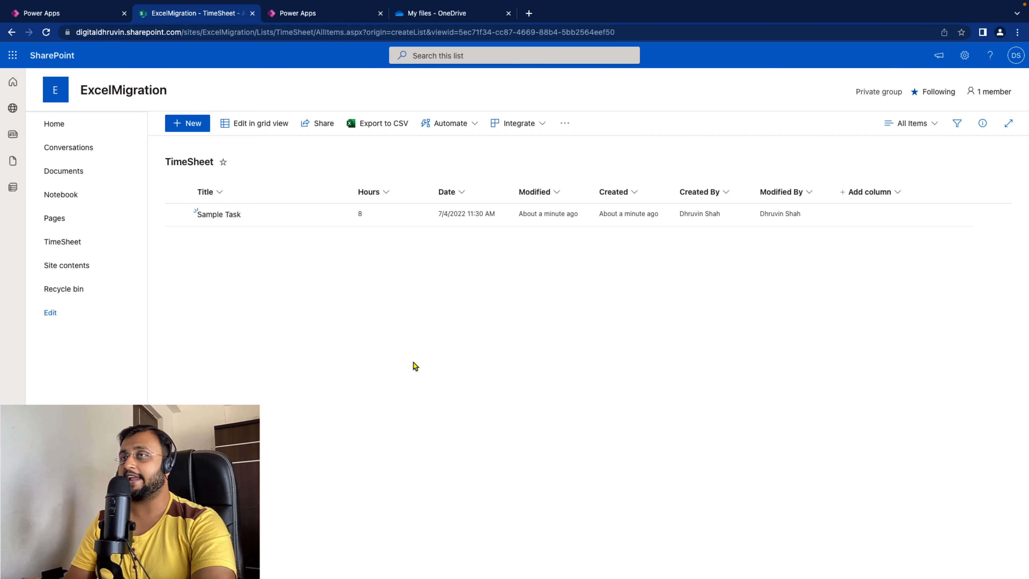
mouse_move(332, 12)
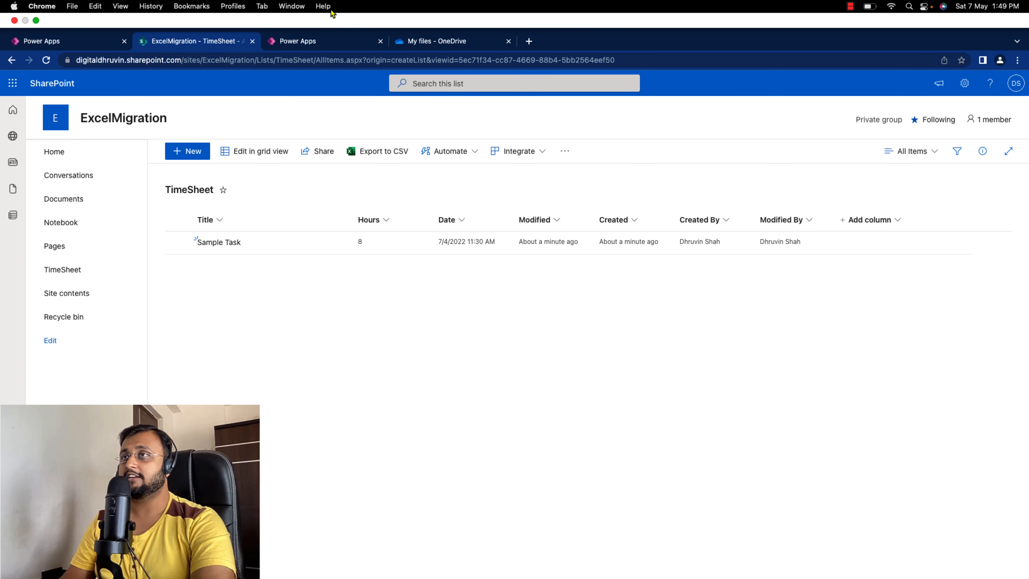
click(331, 43)
click(438, 42)
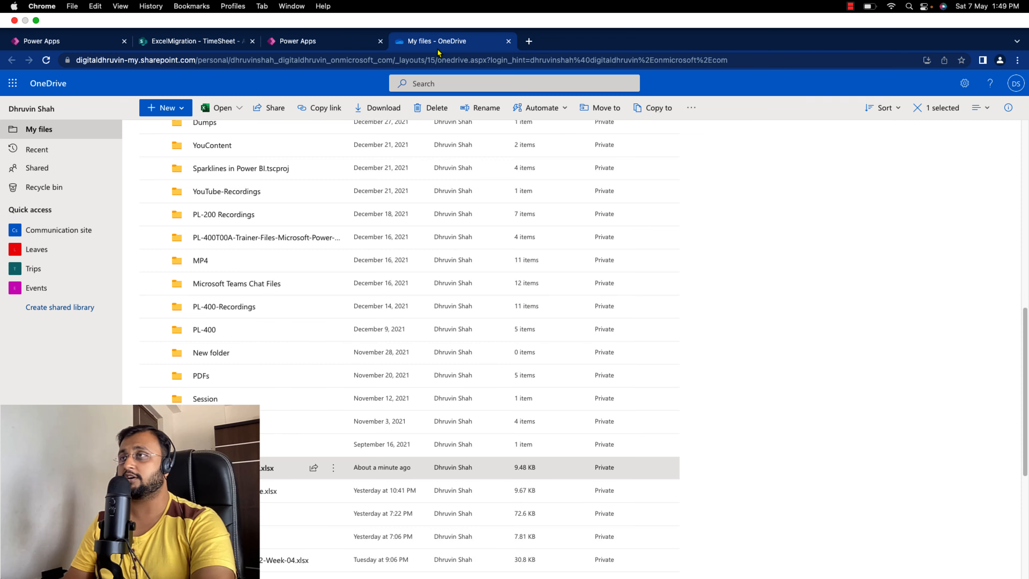
Open web.powerapps.com in a new browser tab and go to the Dataverse tables list
click(534, 44)
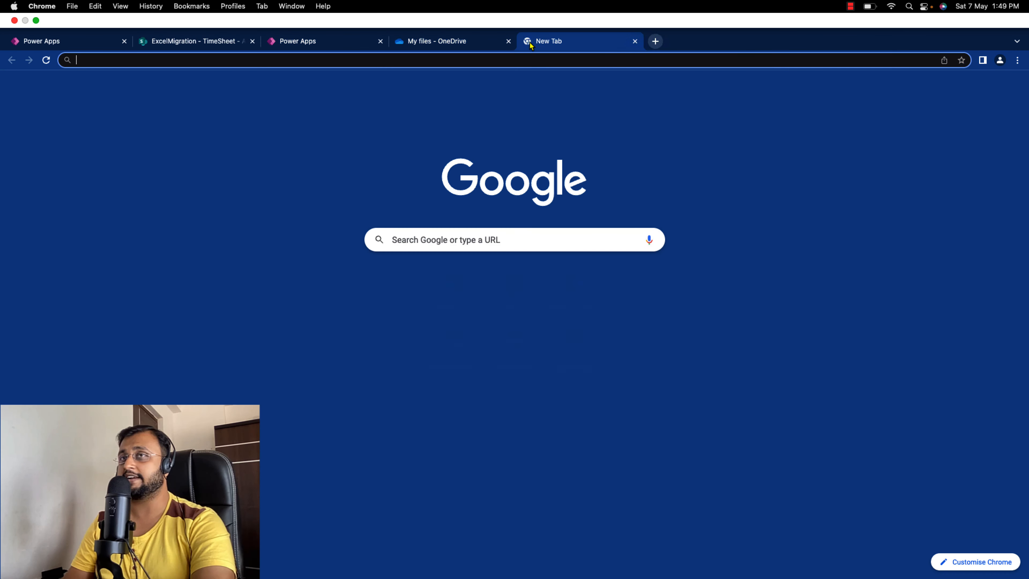
click(36, 20)
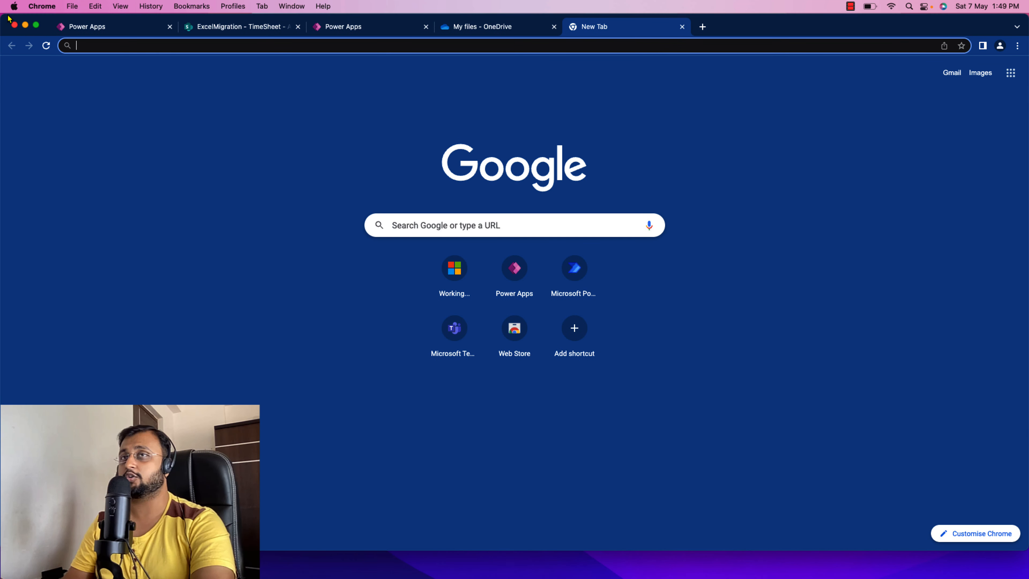
click(35, 25)
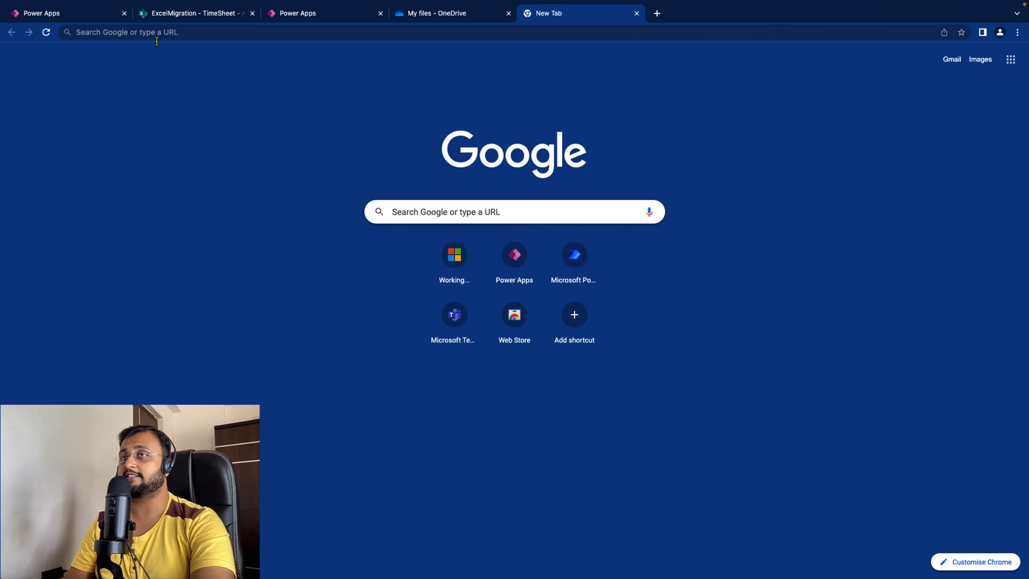
click(159, 33)
text(w)
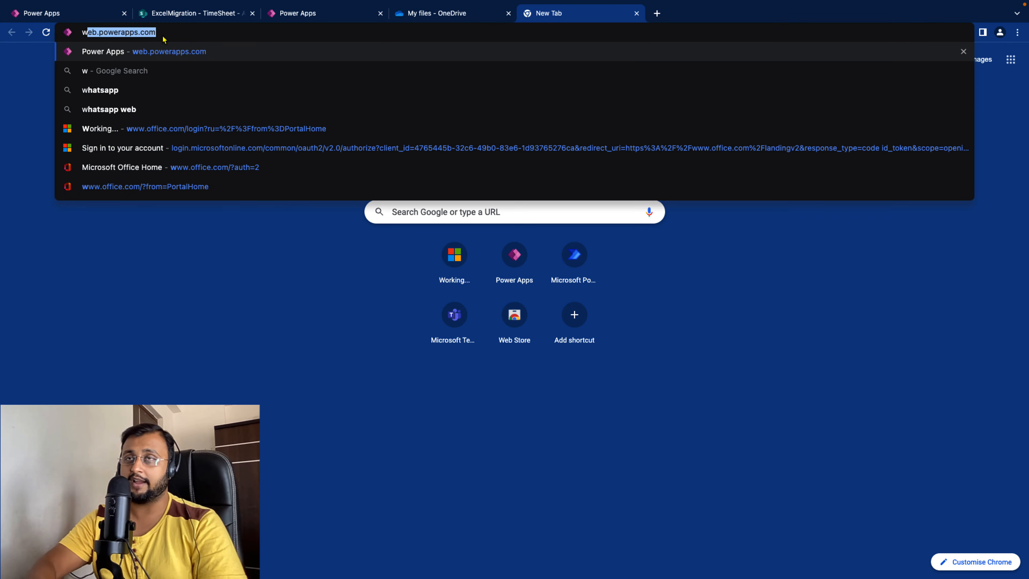
key(Return)
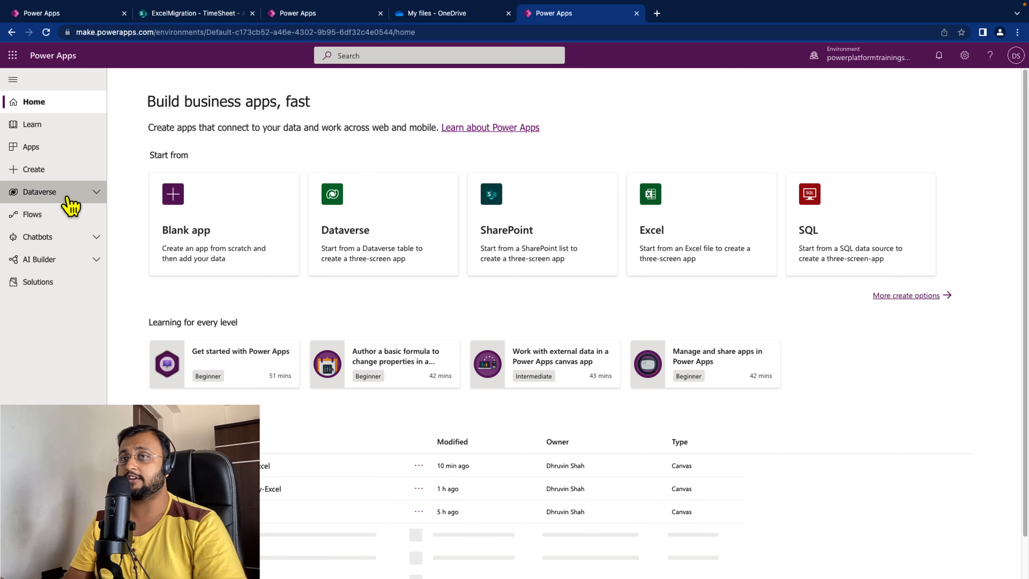
click(67, 193)
click(56, 214)
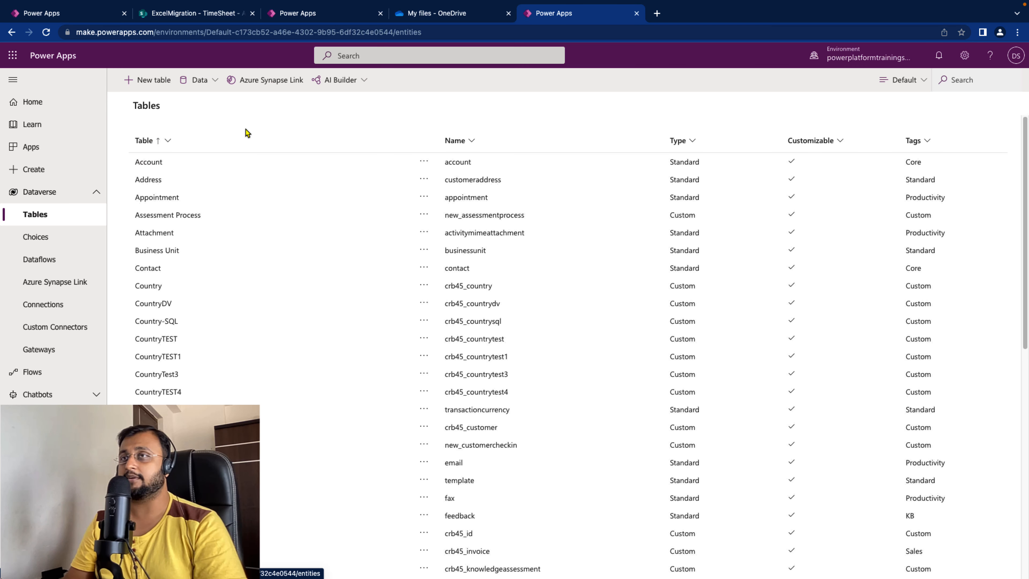
Start importing data into Dataverse from an Excel workbook and upload Excel-PowerAppsYT.xlsx from the Downloads folder as the source
click(215, 81)
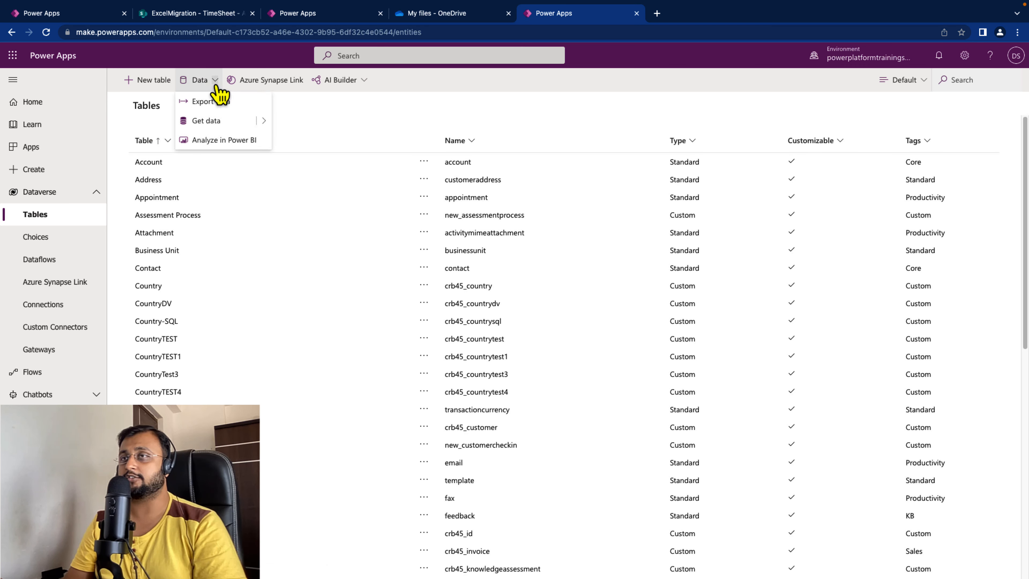
mouse_move(244, 122)
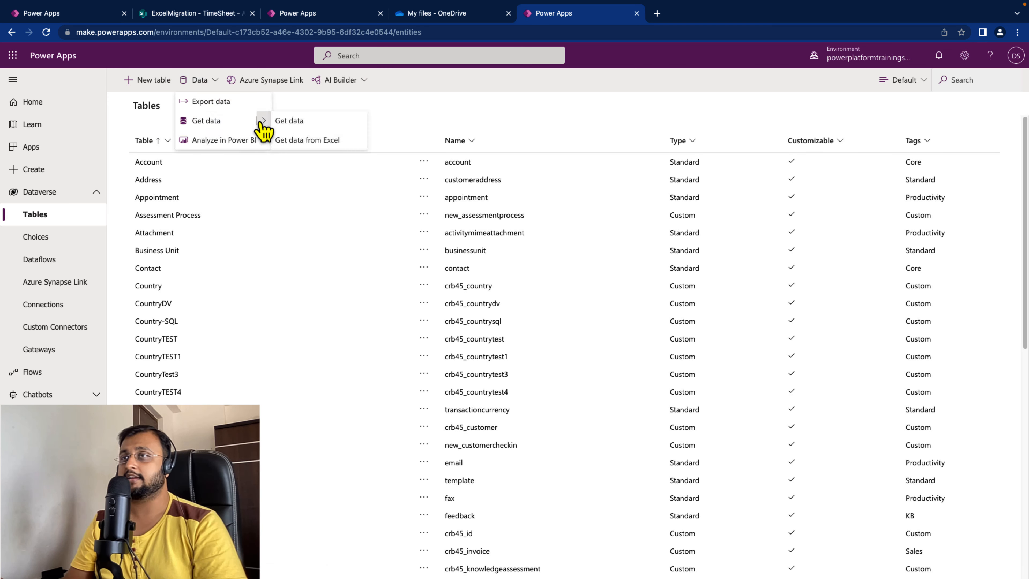
click(320, 121)
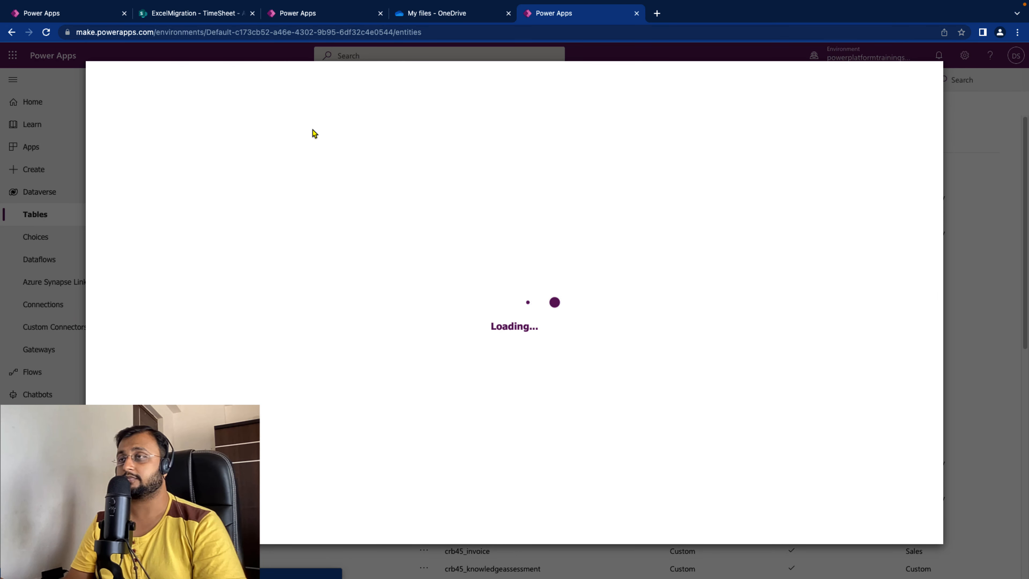
click(178, 178)
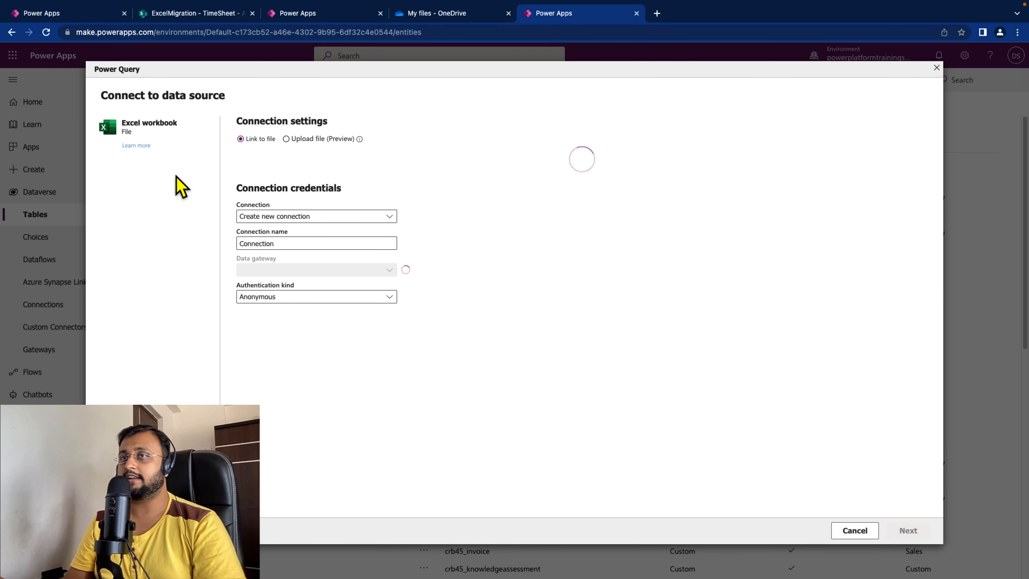
click(327, 140)
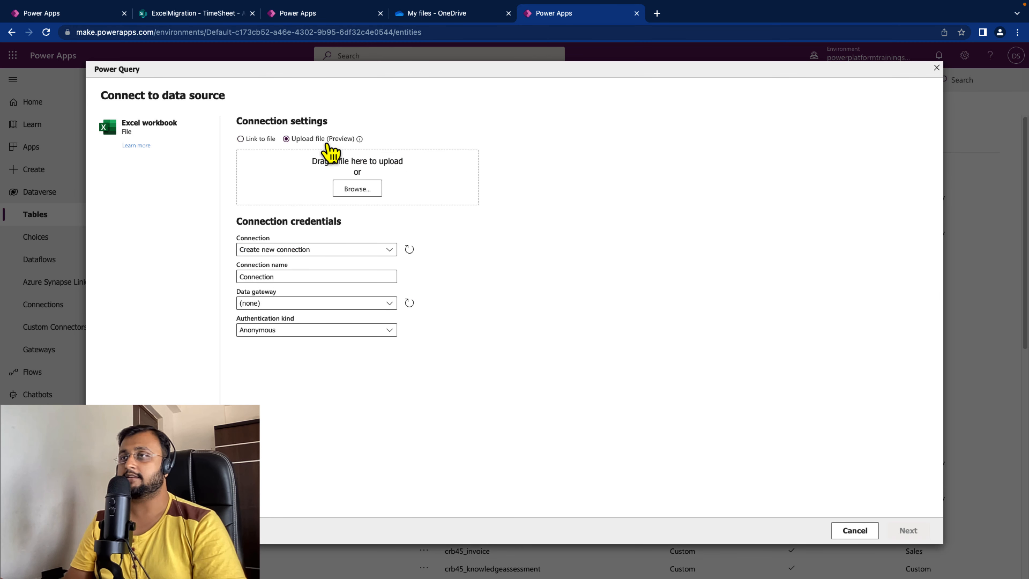
click(358, 201)
click(435, 227)
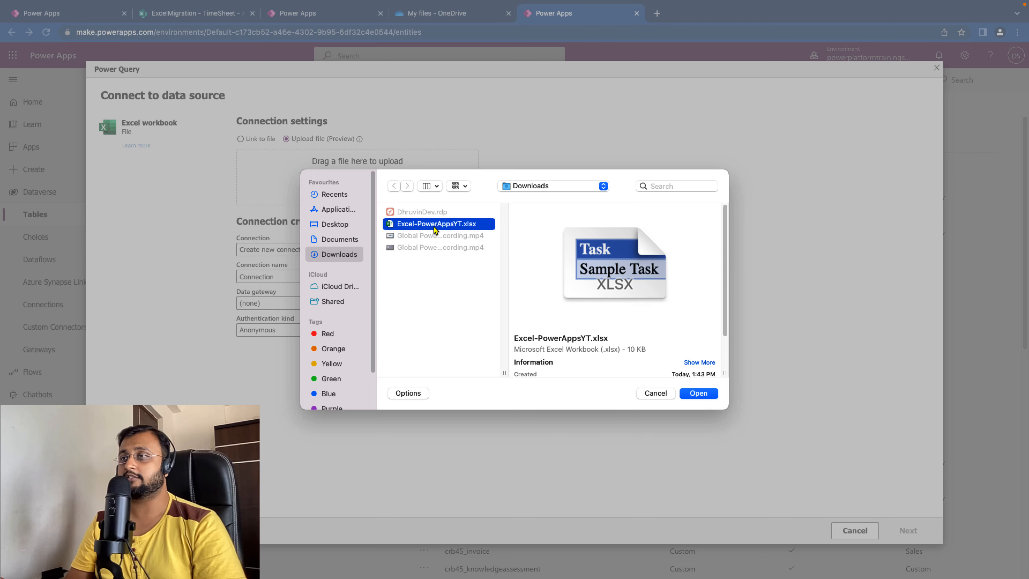
click(704, 394)
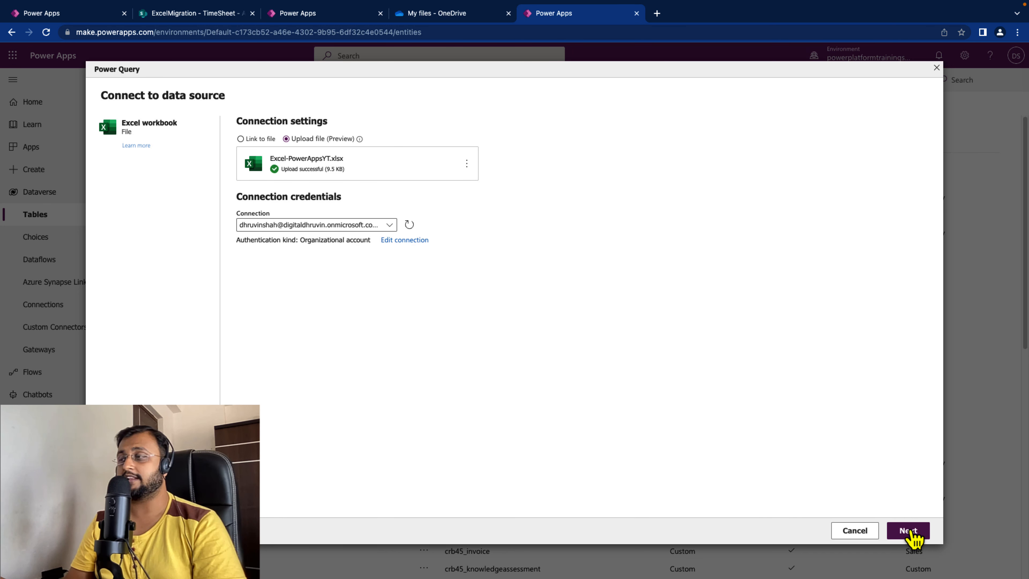
Continue with the uploaded workbook's connection, choose Table1 as the data to import and proceed to the query editor
click(910, 532)
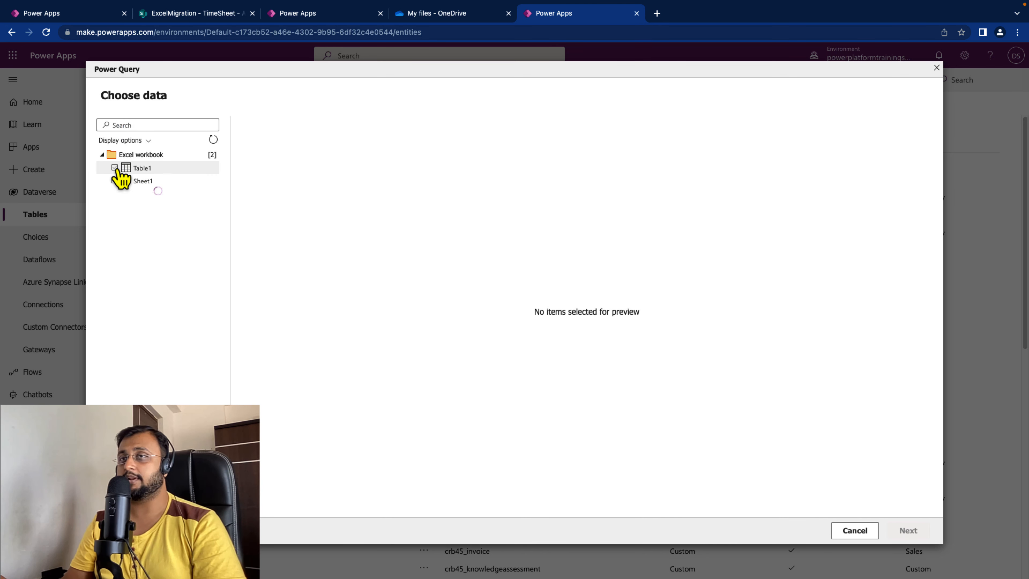
click(115, 167)
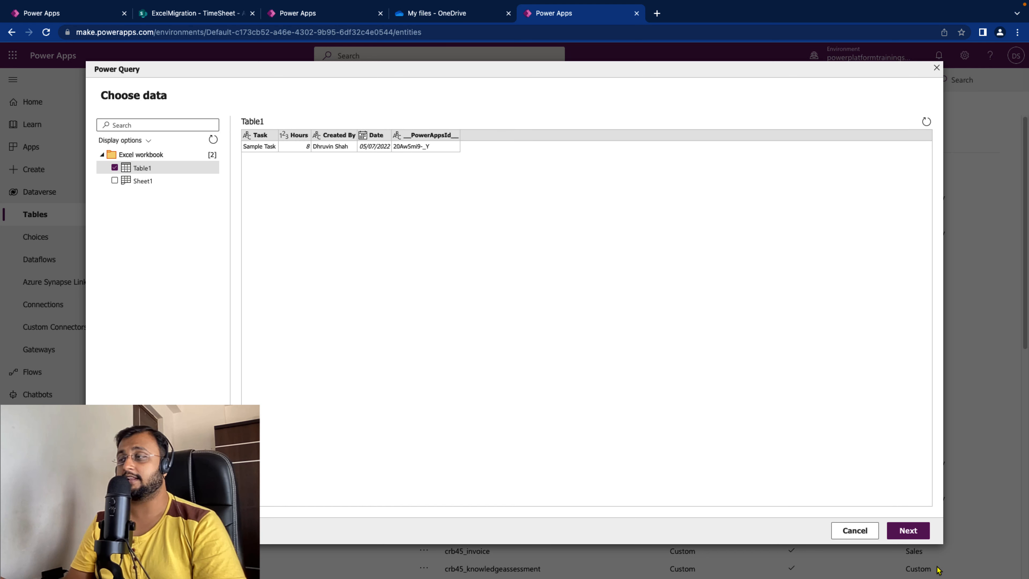
click(910, 532)
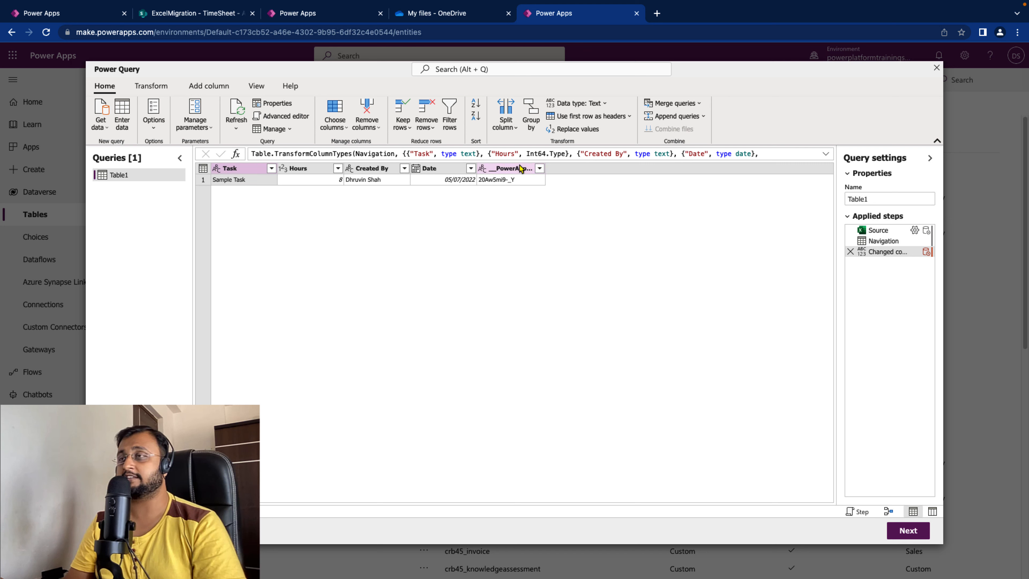
Check the data type options of the Task column, and remove the __PowerAppsId__ and Created By columns from the query
click(218, 169)
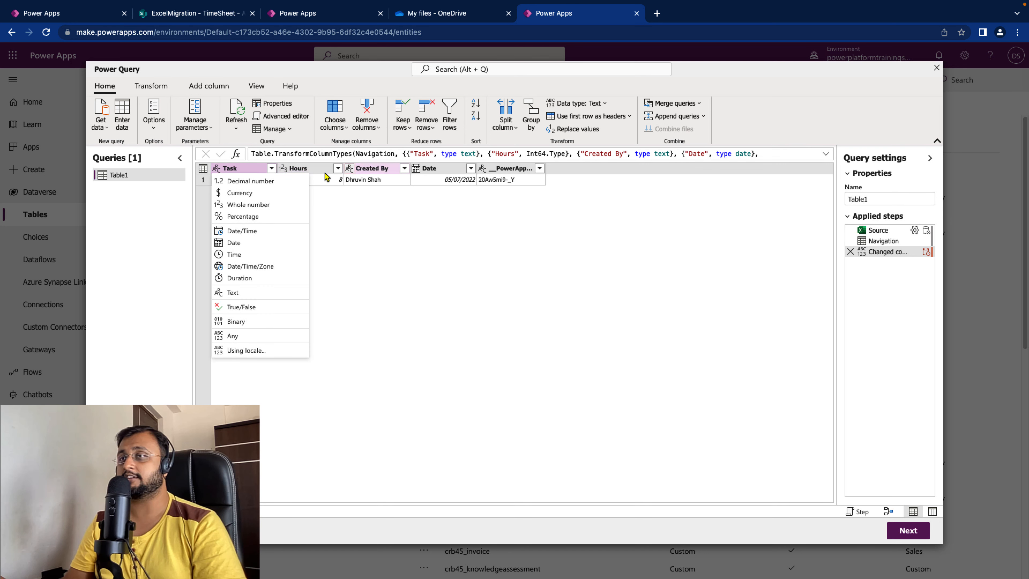
click(366, 195)
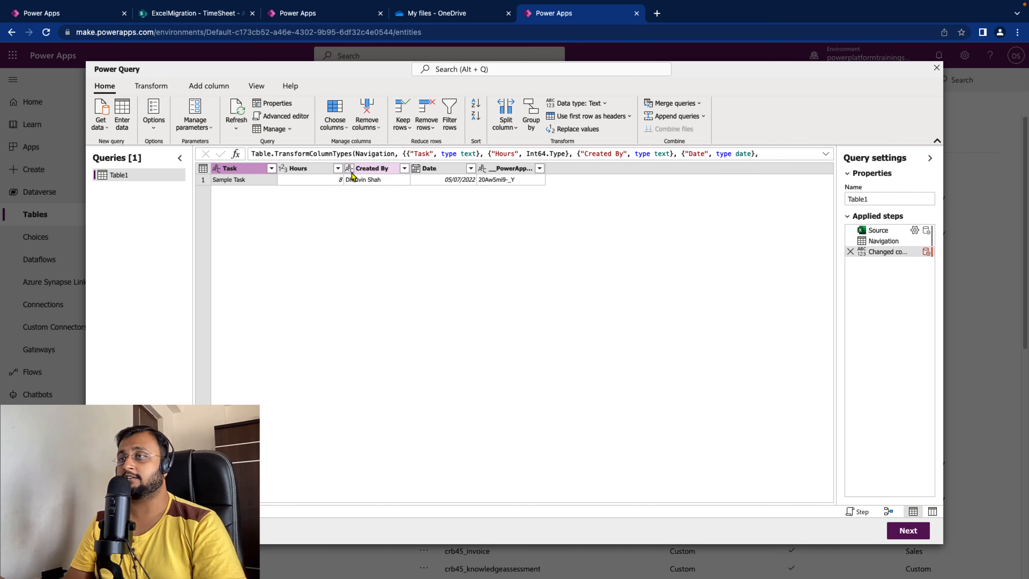
click(503, 175)
right_click(503, 174)
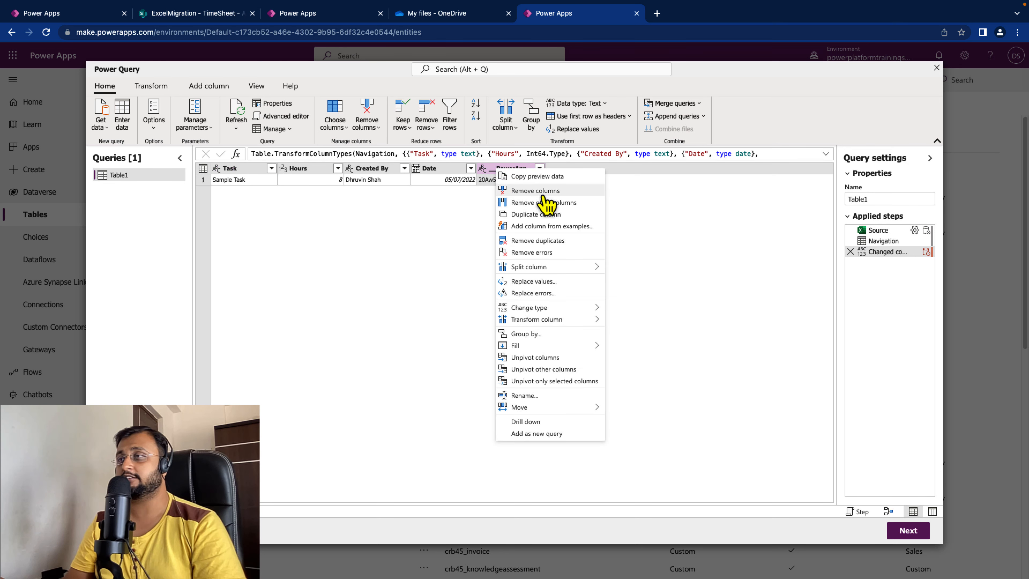
click(536, 190)
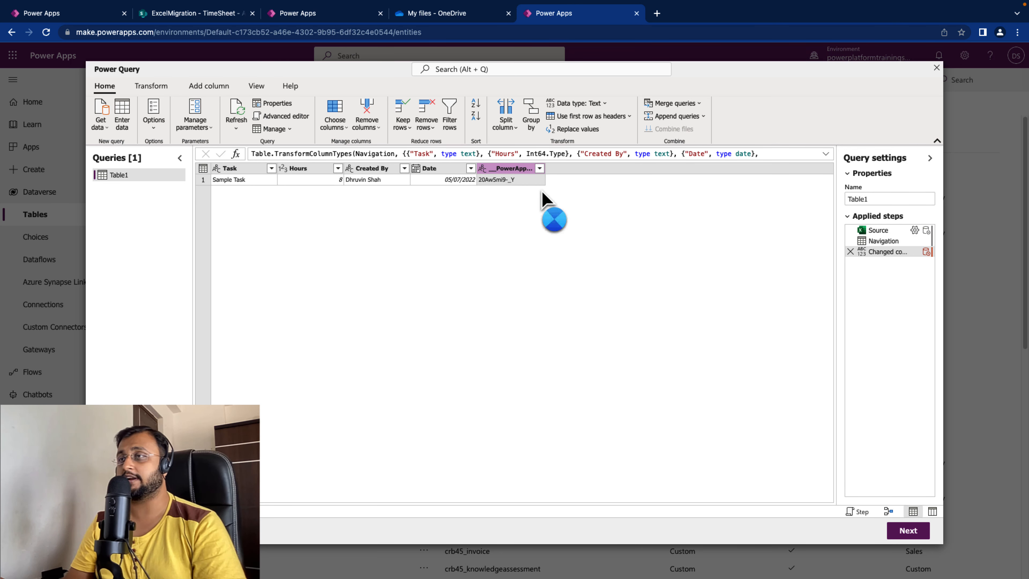
click(367, 168)
right_click(365, 169)
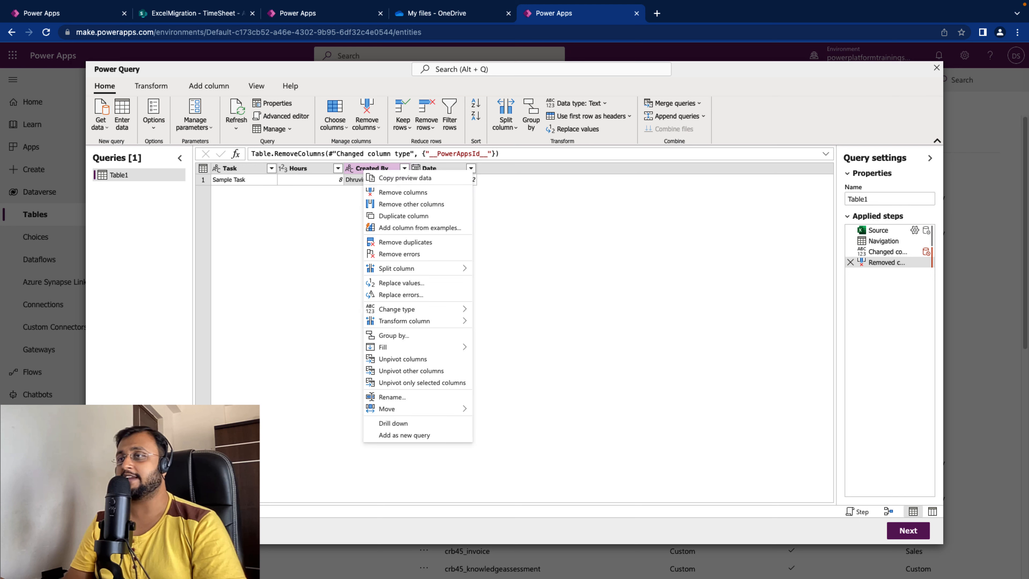
click(413, 193)
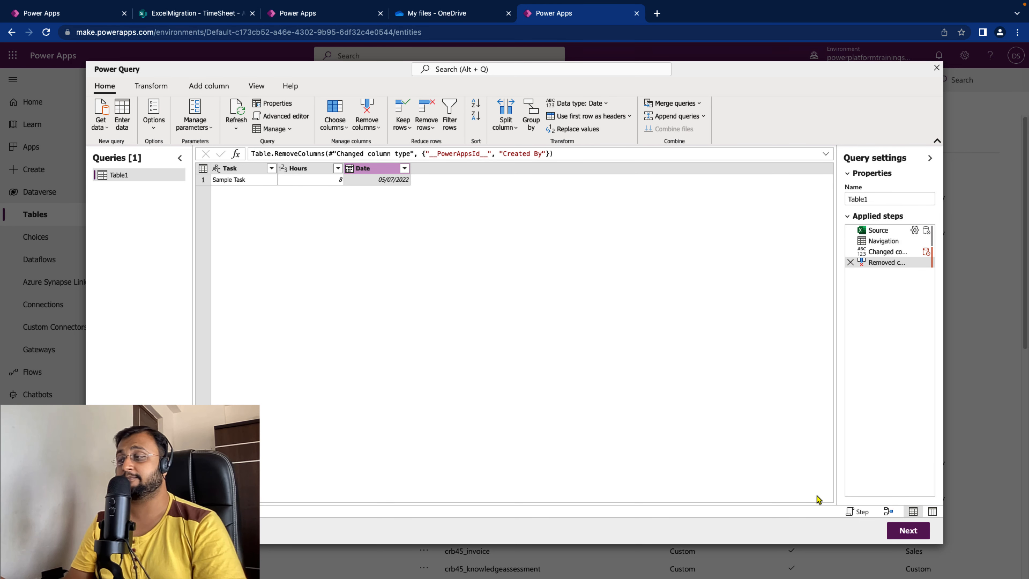
Load the query to a new table with TimeSheetExceYT as name and display name, and publish it with manual refresh
click(912, 533)
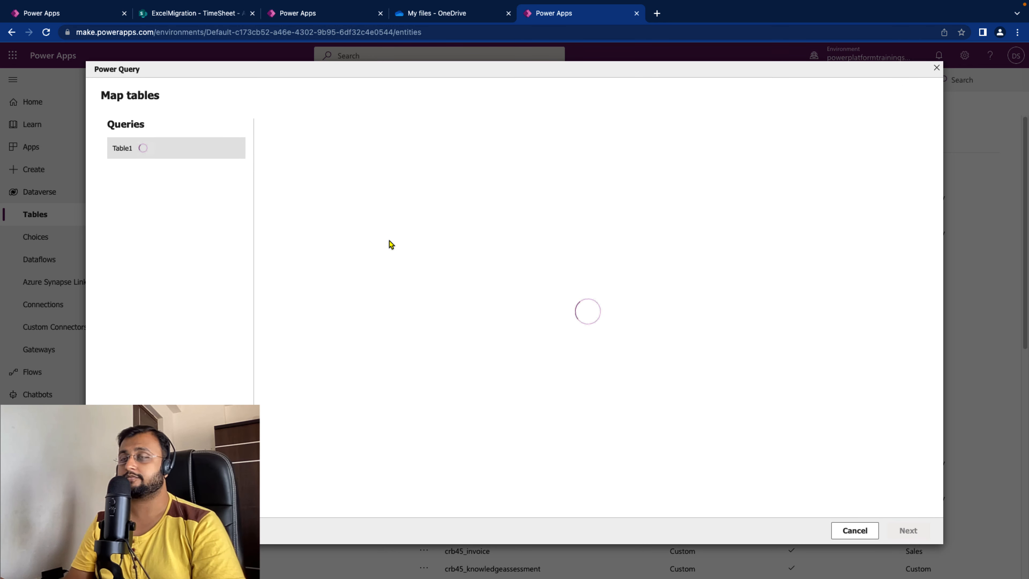
click(327, 213)
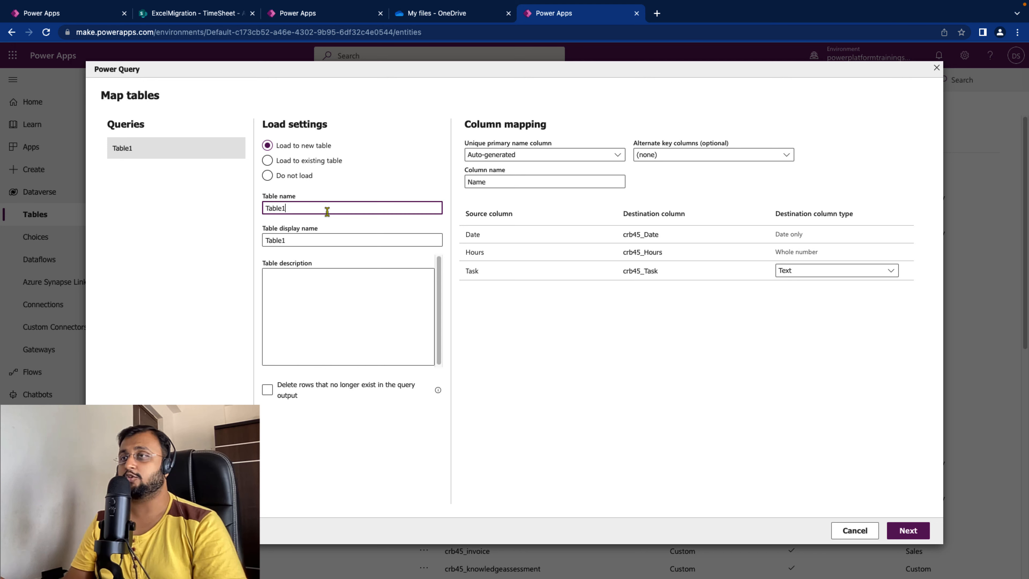
double_click(327, 214)
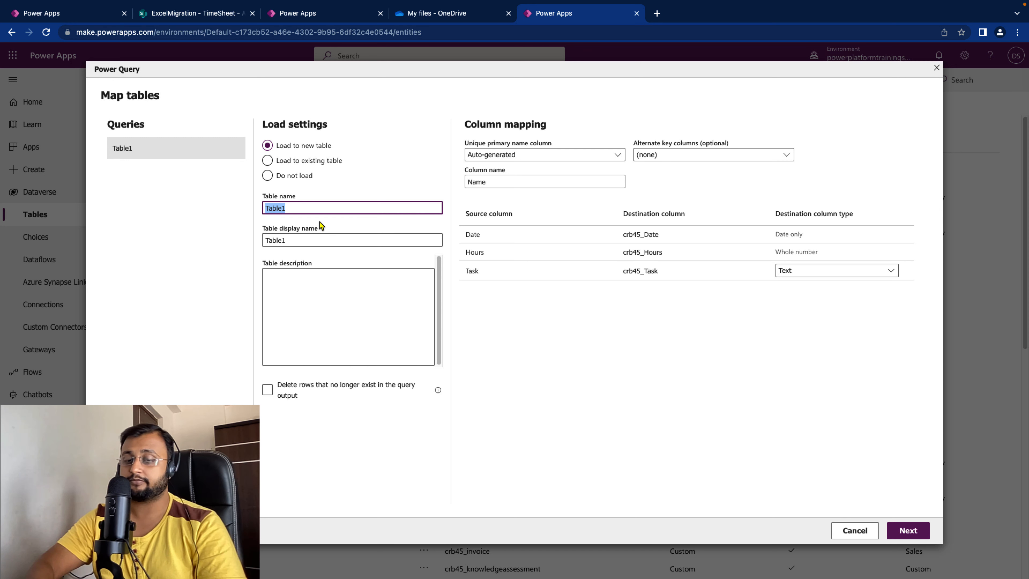
text(Time)
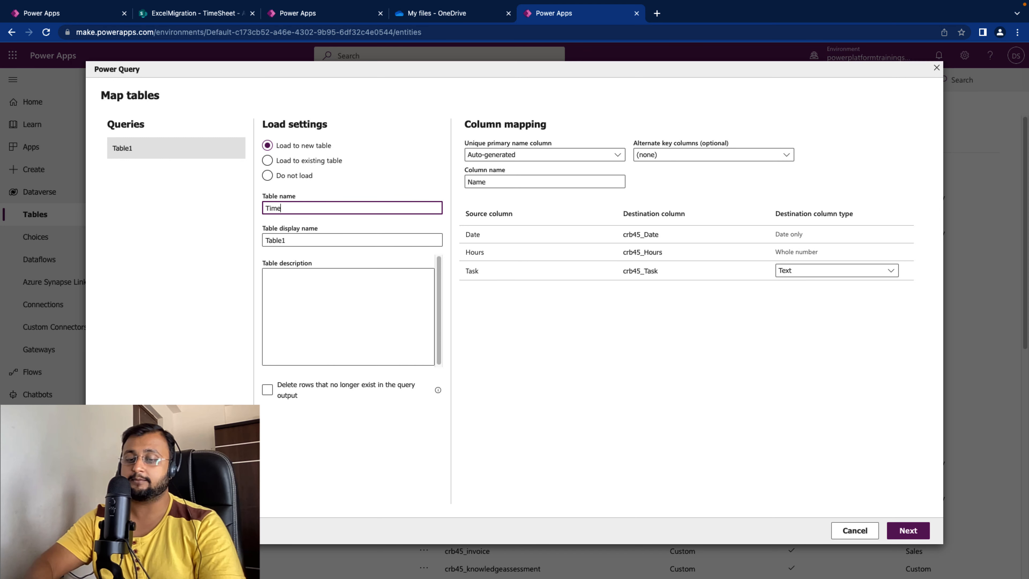
text(Sheet)
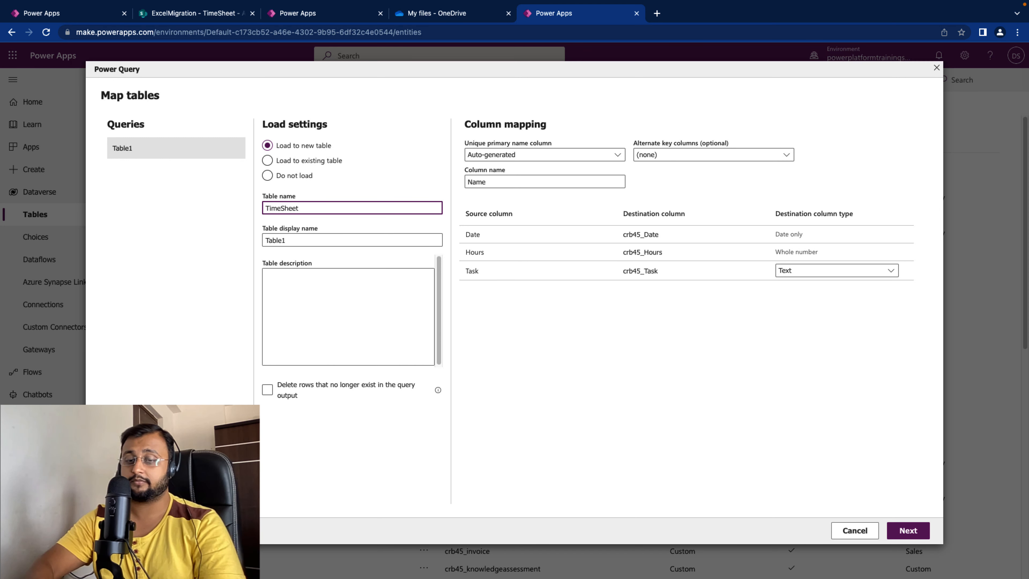
text(ExceYT)
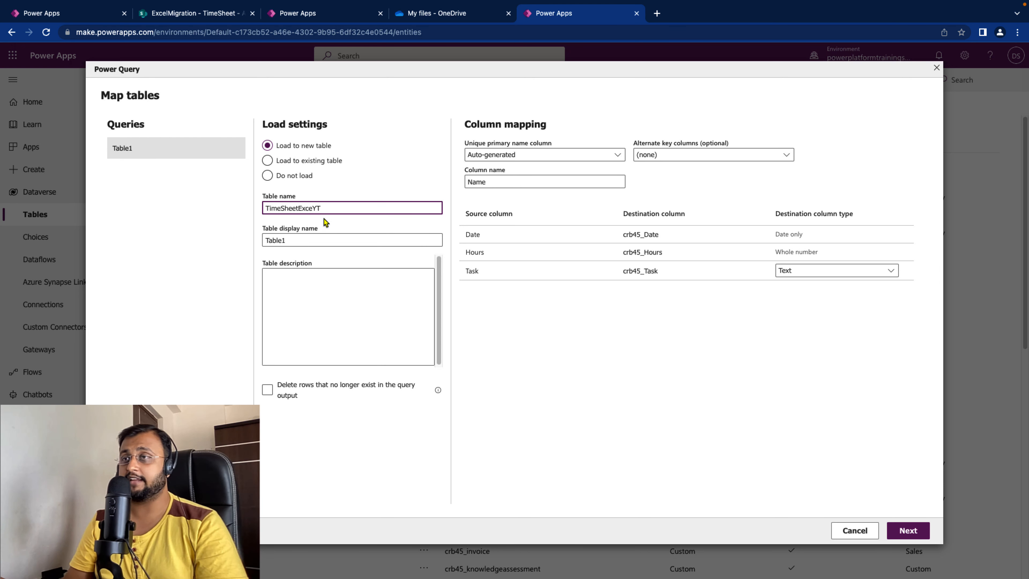
drag(322, 209, 268, 207)
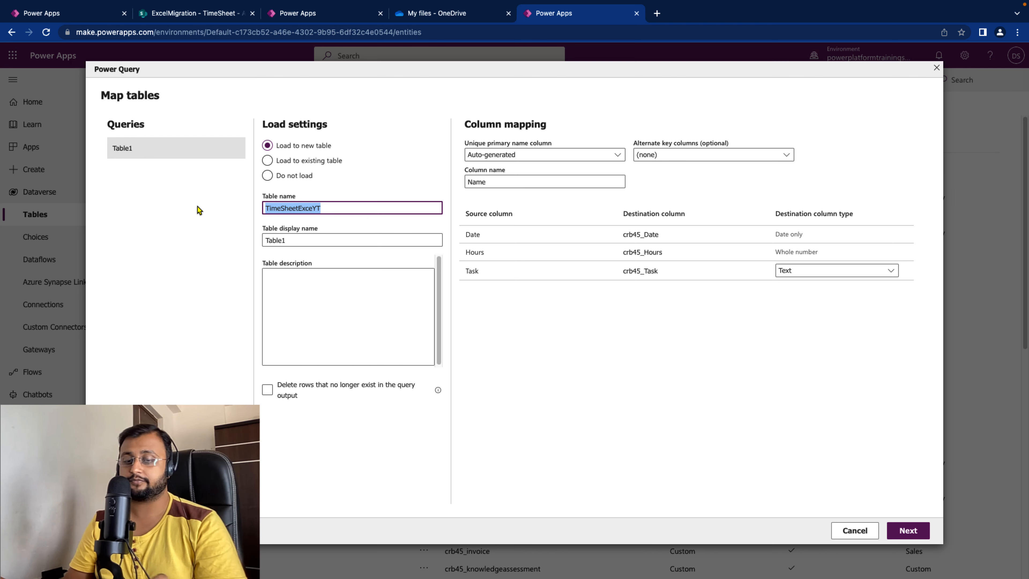
key(super+c)
double_click(283, 240)
key(super+v)
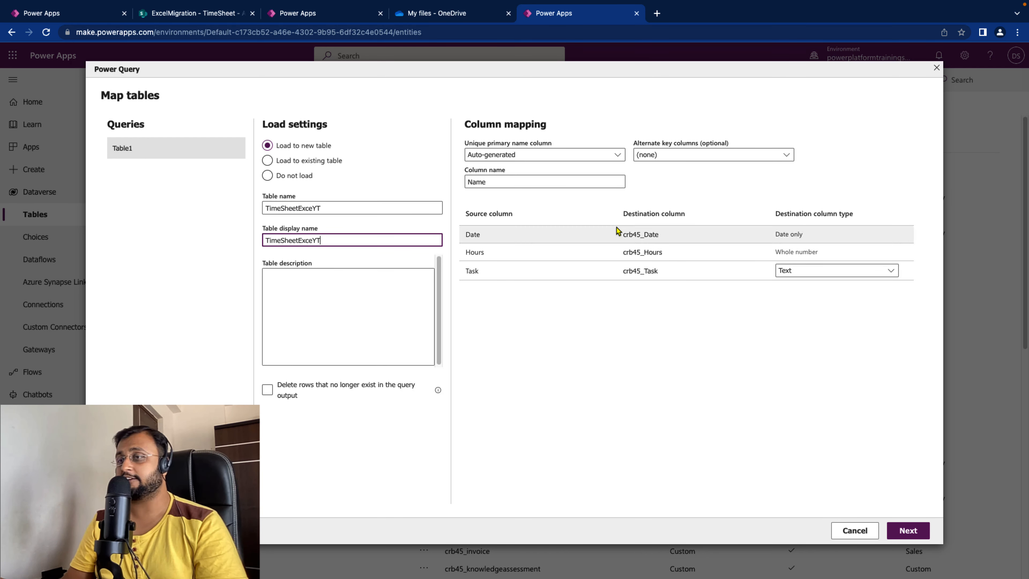
click(910, 534)
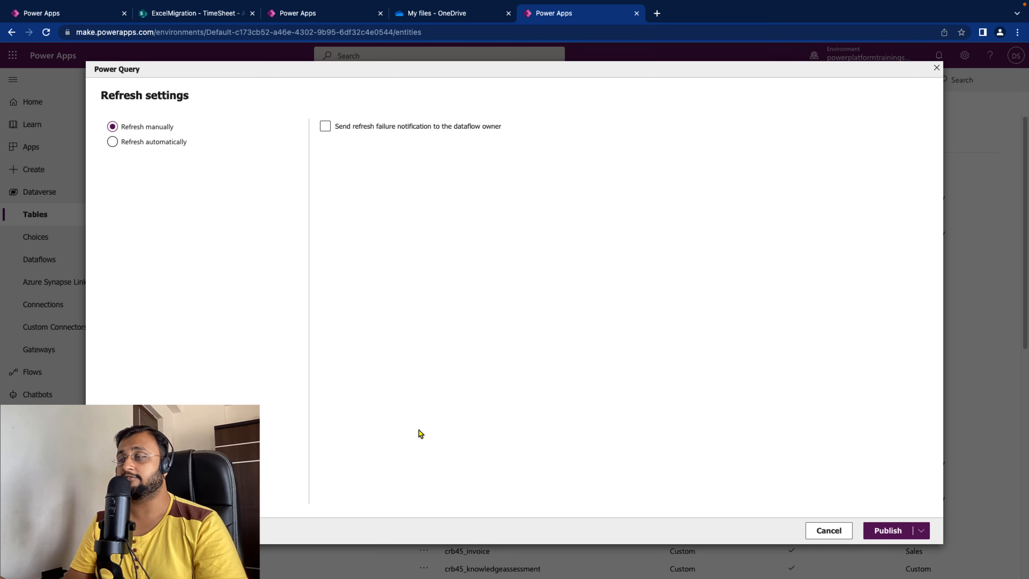
click(904, 536)
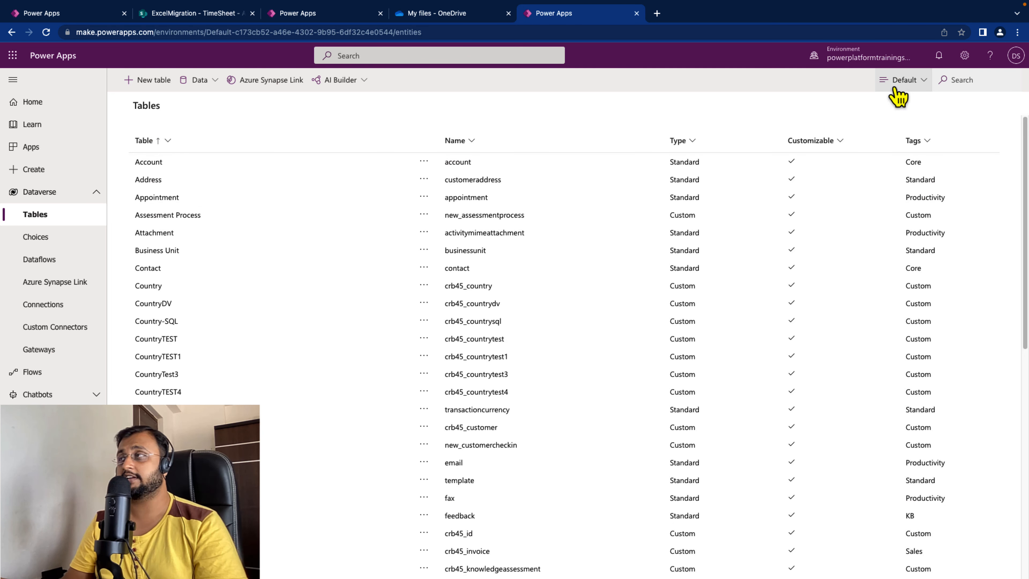
Filter the Dataverse tables list to custom tables and open the TimeSheetExceYT table
click(901, 80)
click(918, 179)
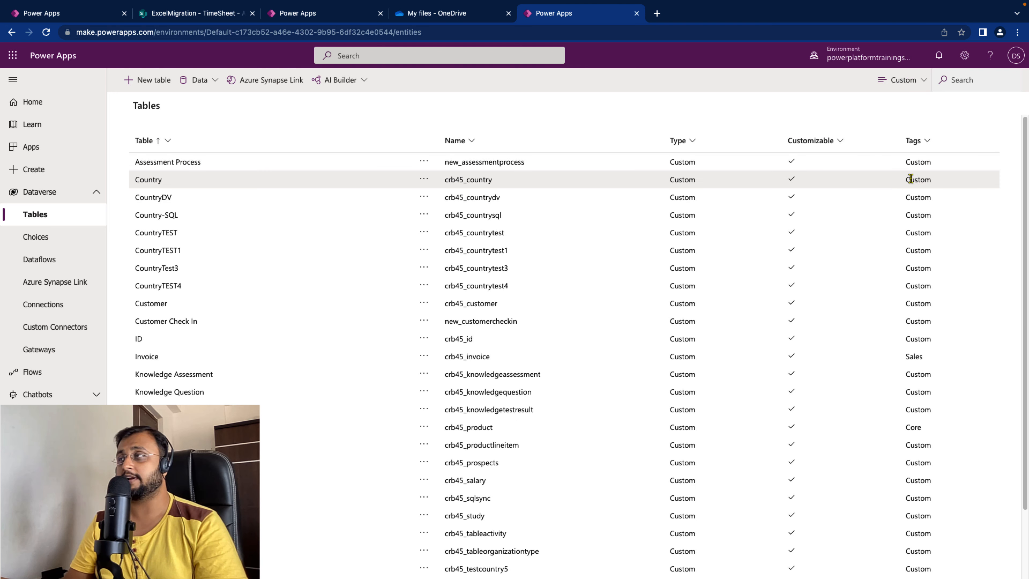
scroll(492, 292, down, 2)
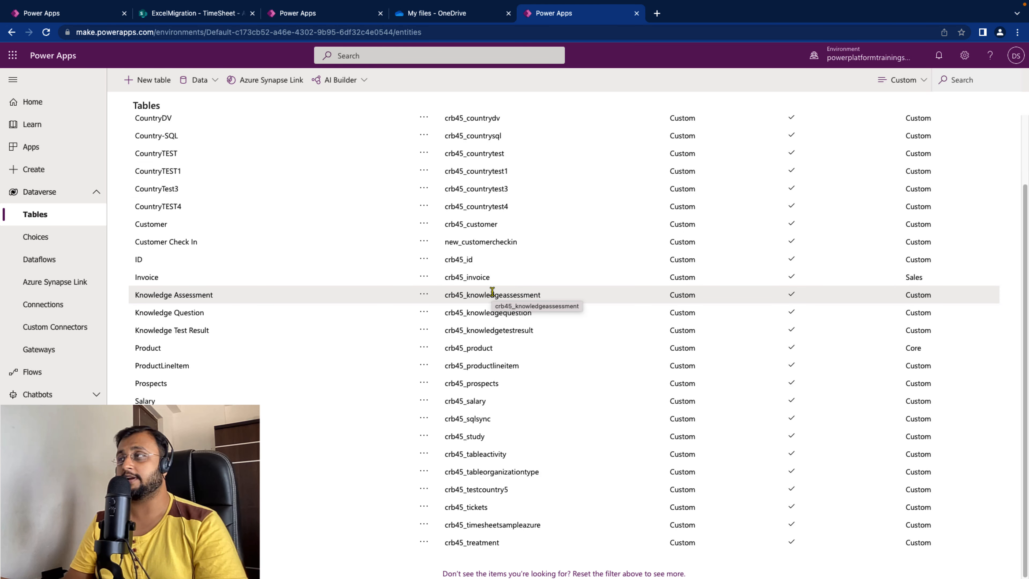
scroll(492, 292, up, 2)
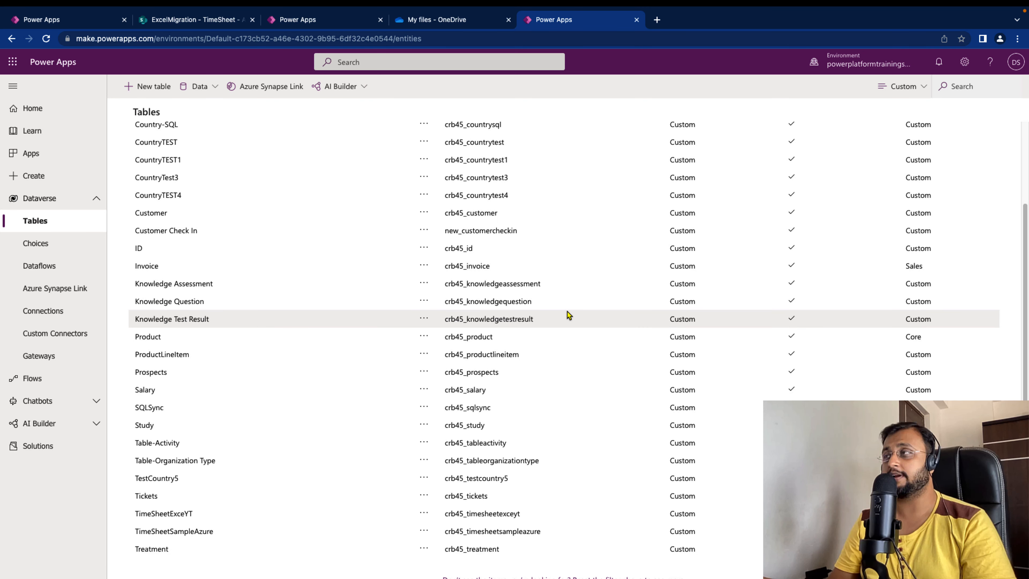
click(172, 514)
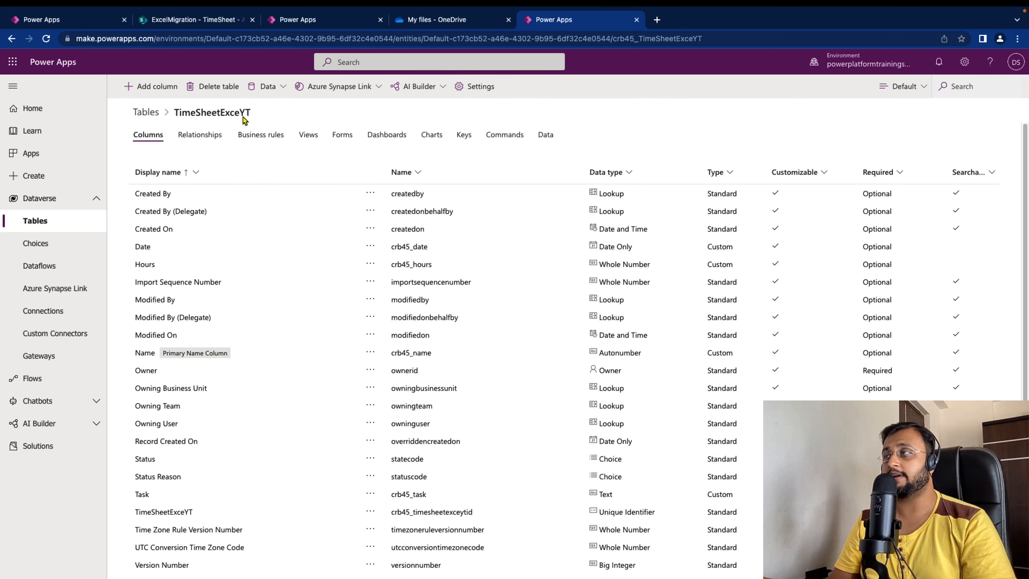
Show only the table's custom columns, and view its data records, refreshing them to check the imported row
click(900, 86)
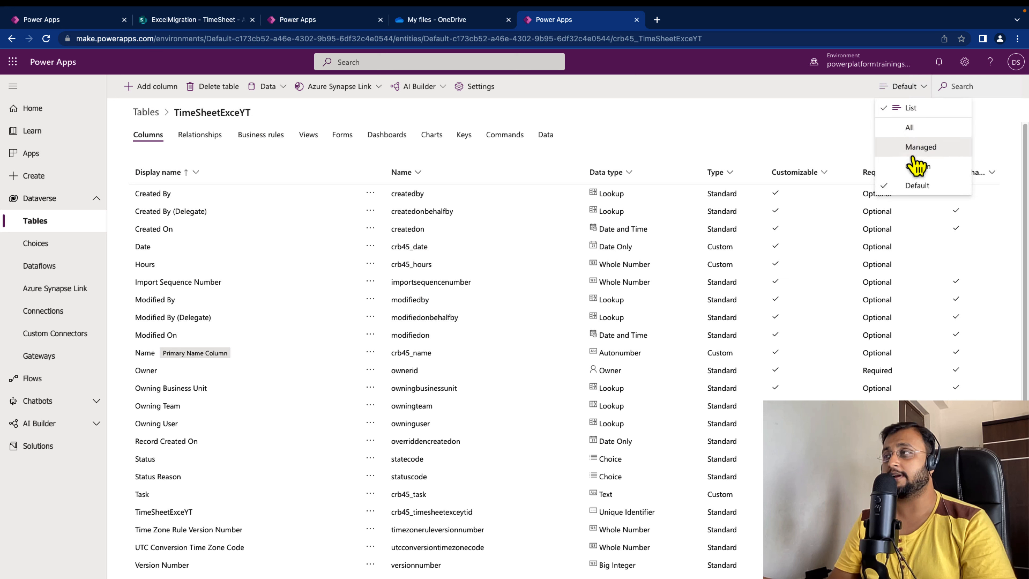
click(917, 166)
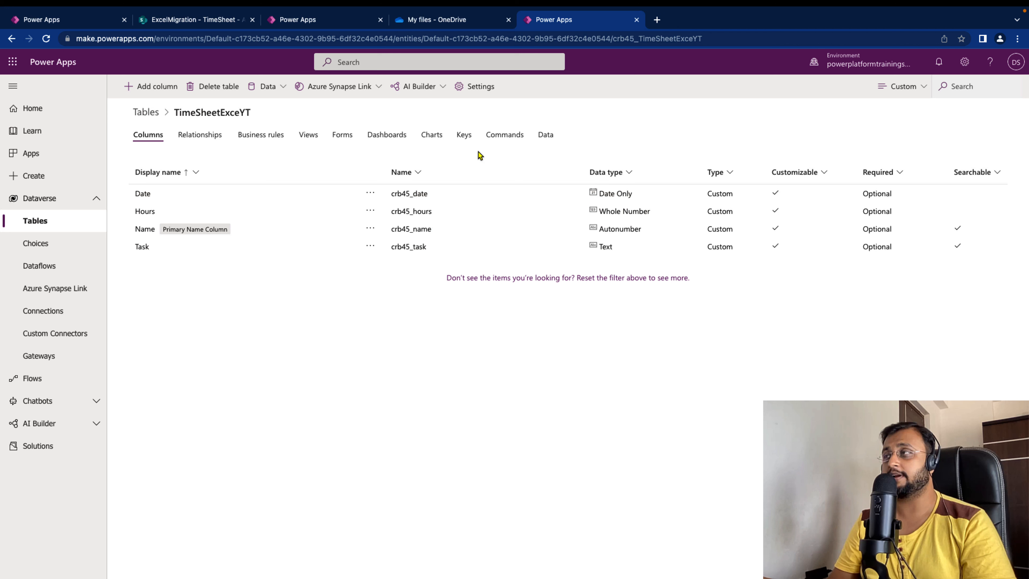
click(545, 139)
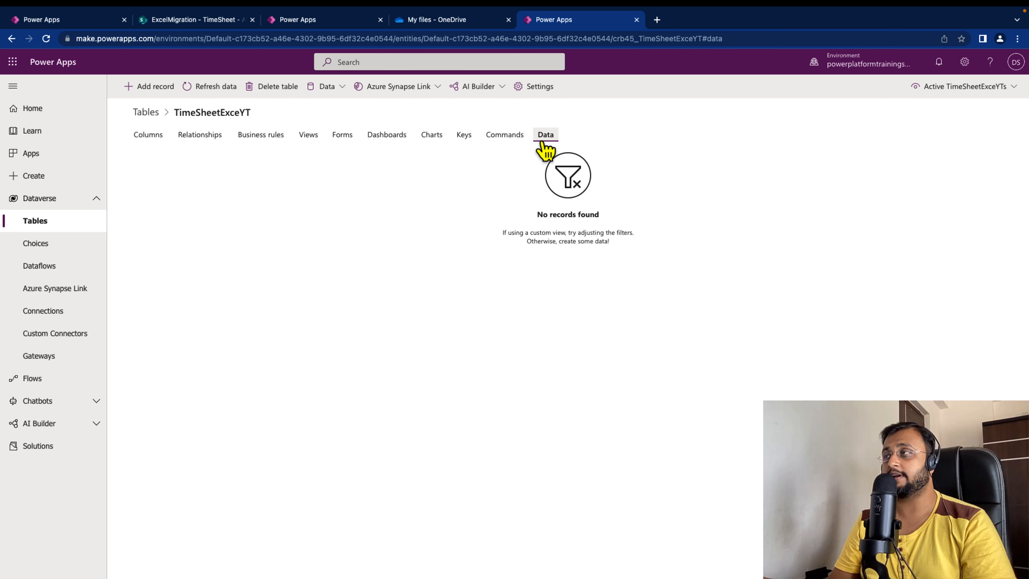
click(212, 90)
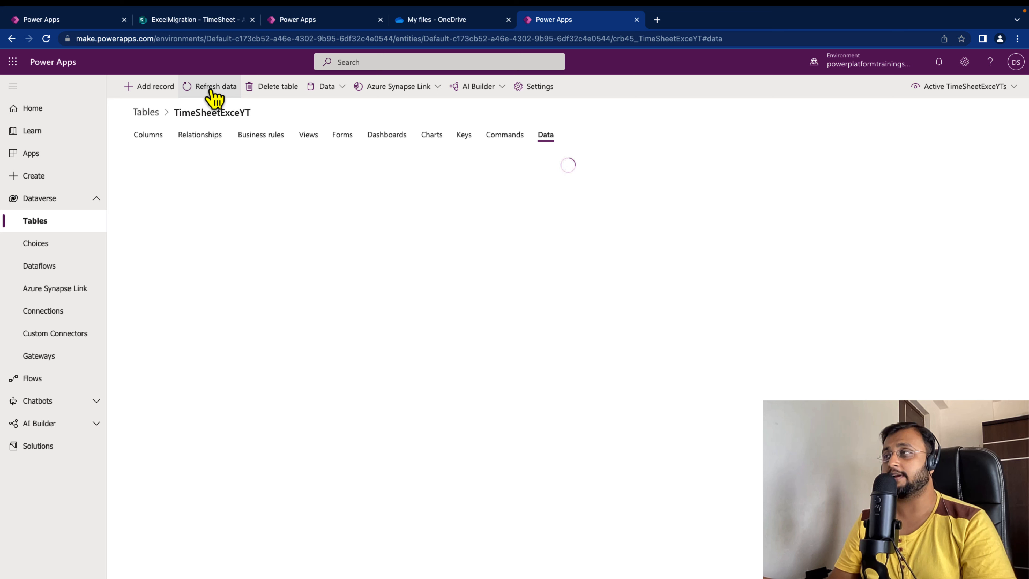
click(211, 90)
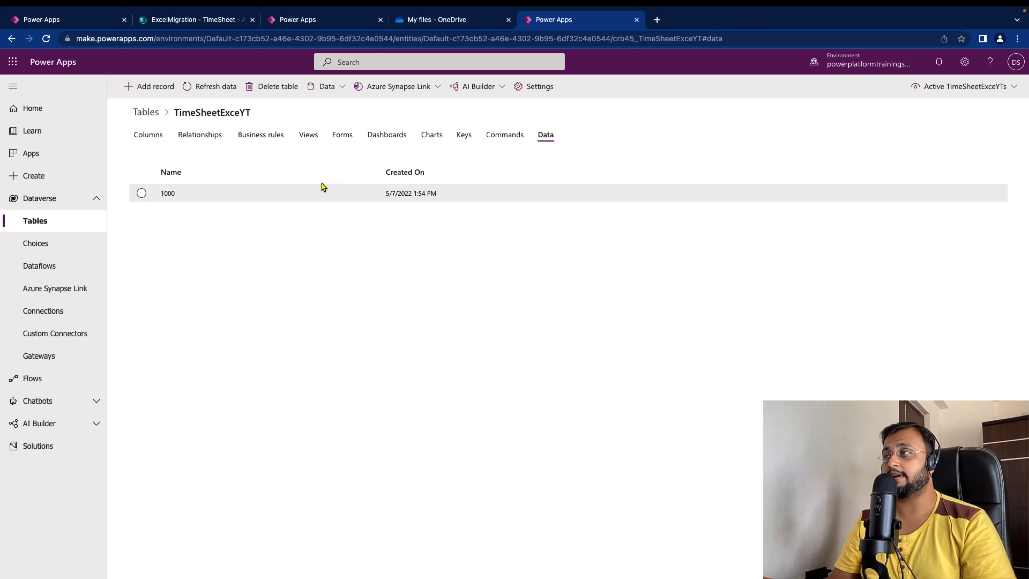
Open the table's Active TimeSheetExceYTs view and add the Task, Date and Hours columns to it
click(313, 140)
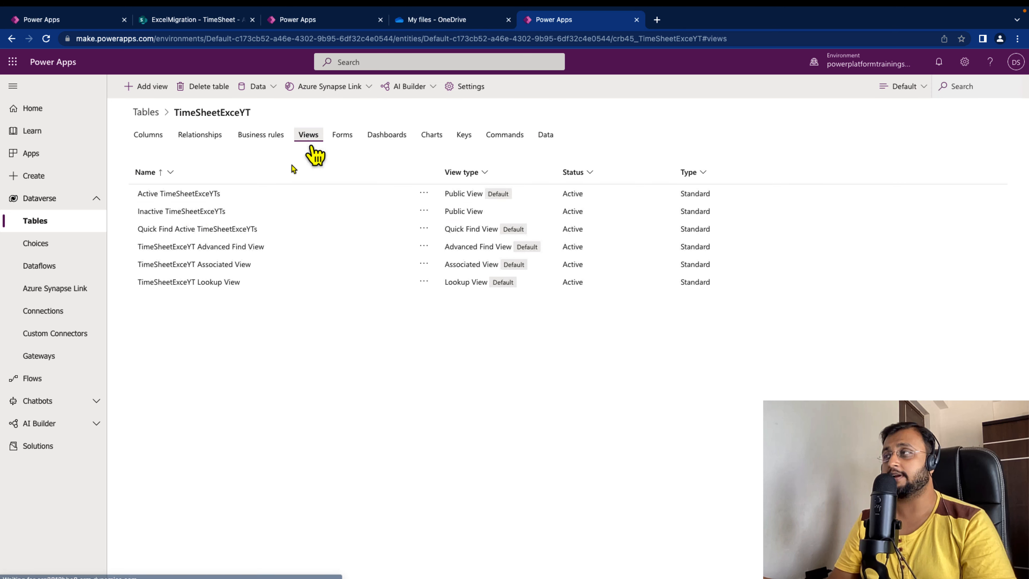
click(185, 197)
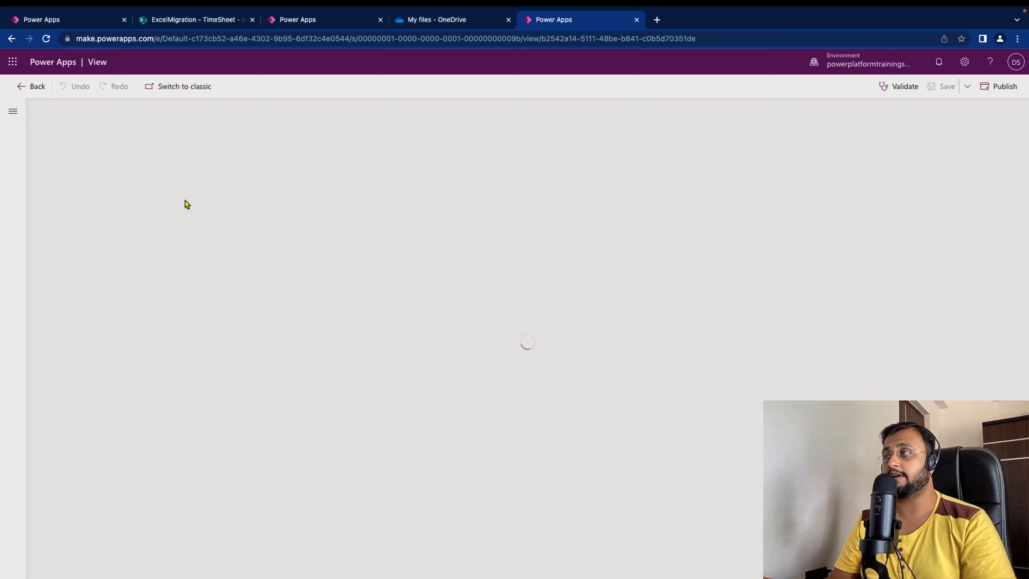
click(97, 411)
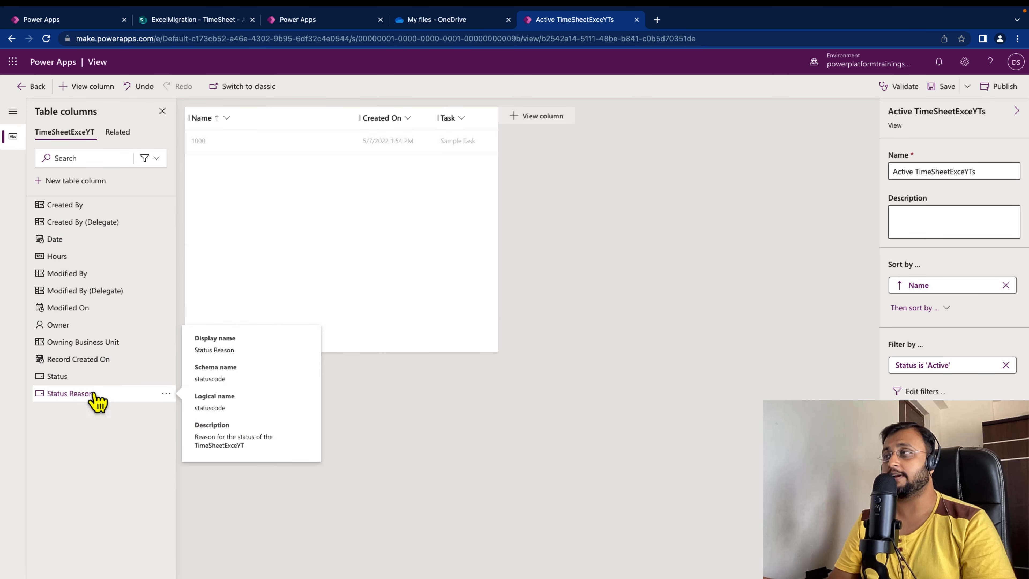
click(98, 248)
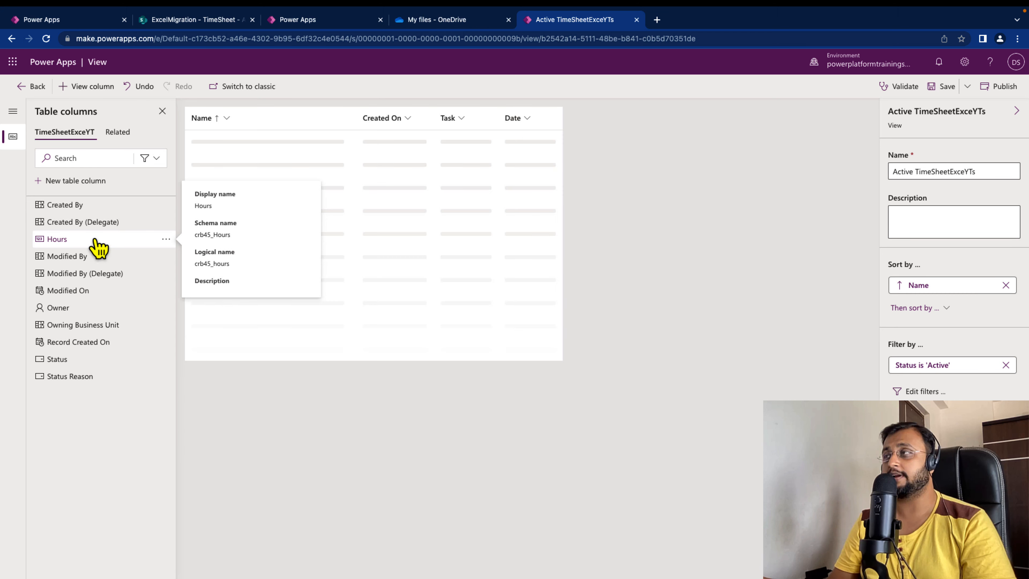
click(97, 247)
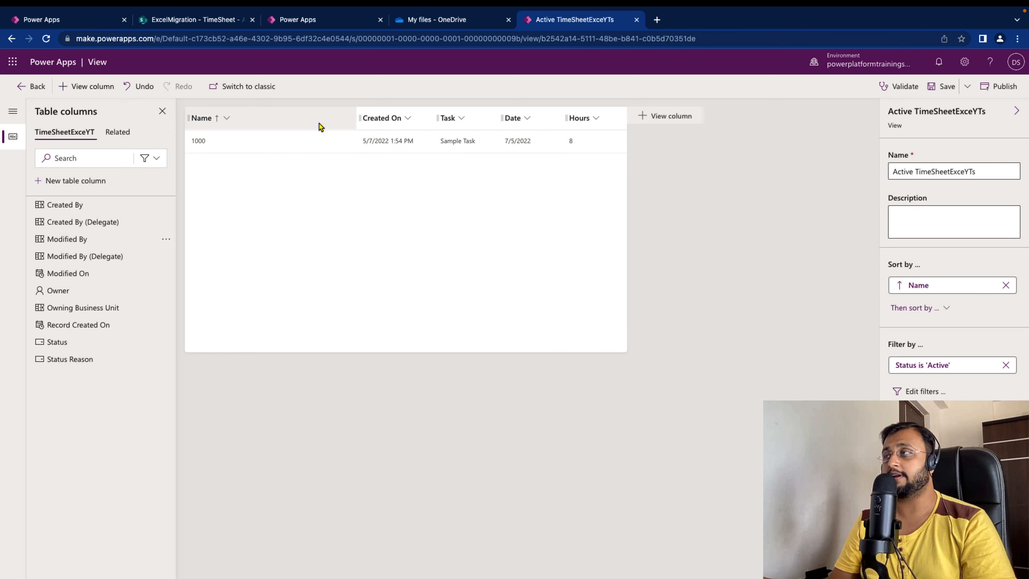
Move the Created On column after Hours in the view and publish the view
drag(382, 119, 651, 125)
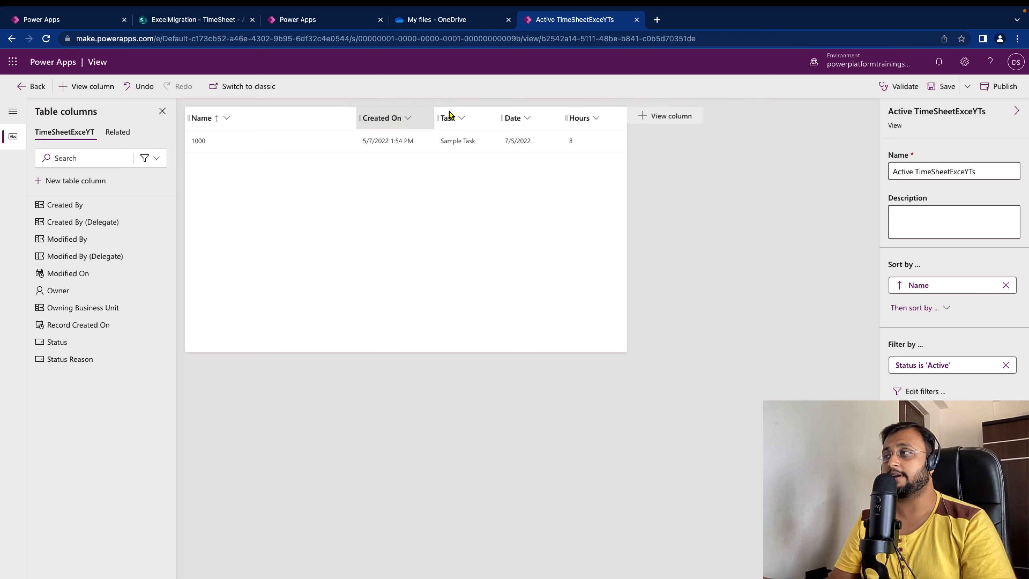
drag(392, 120, 684, 119)
drag(421, 122, 582, 127)
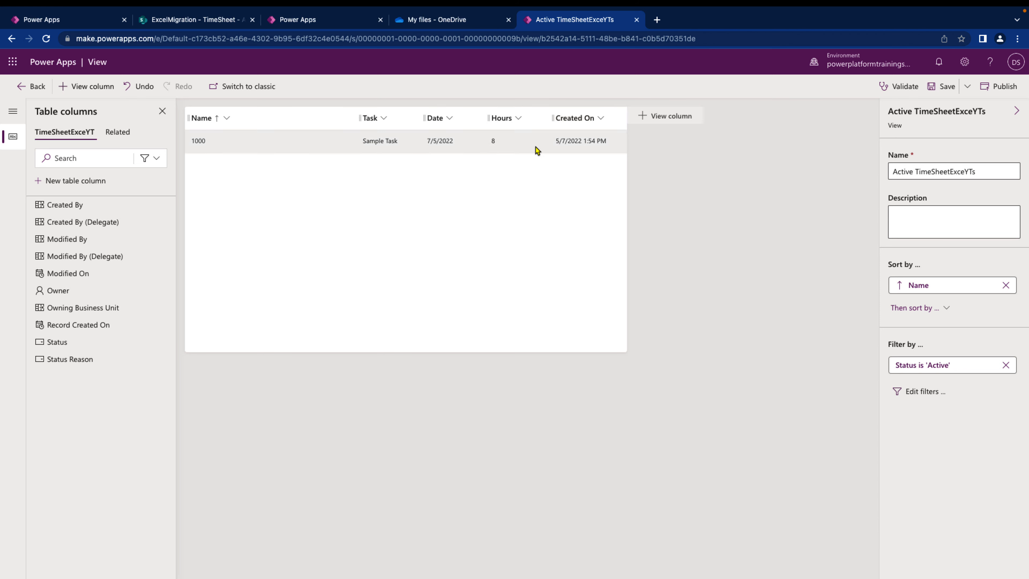
click(986, 88)
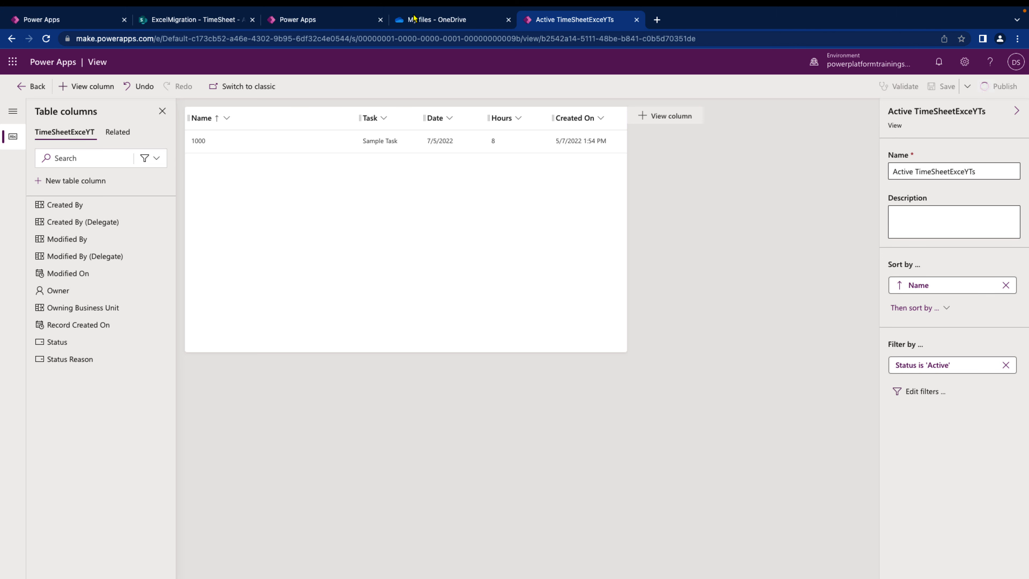
Review the SharePoint-based app, the SharePoint TimeSheet list and the Excel-based app, and return to the Dataverse view
click(324, 24)
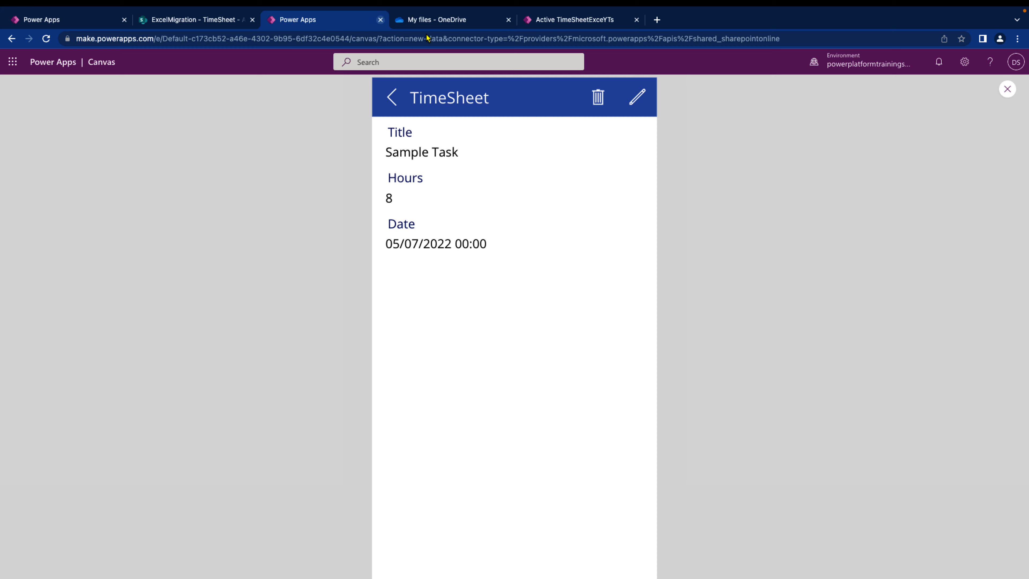
click(204, 21)
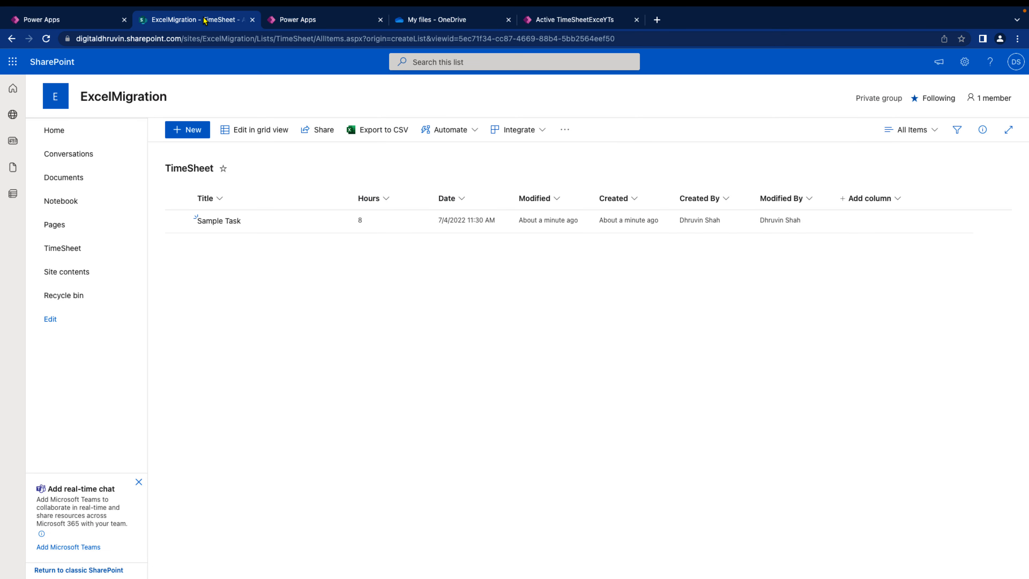
click(59, 19)
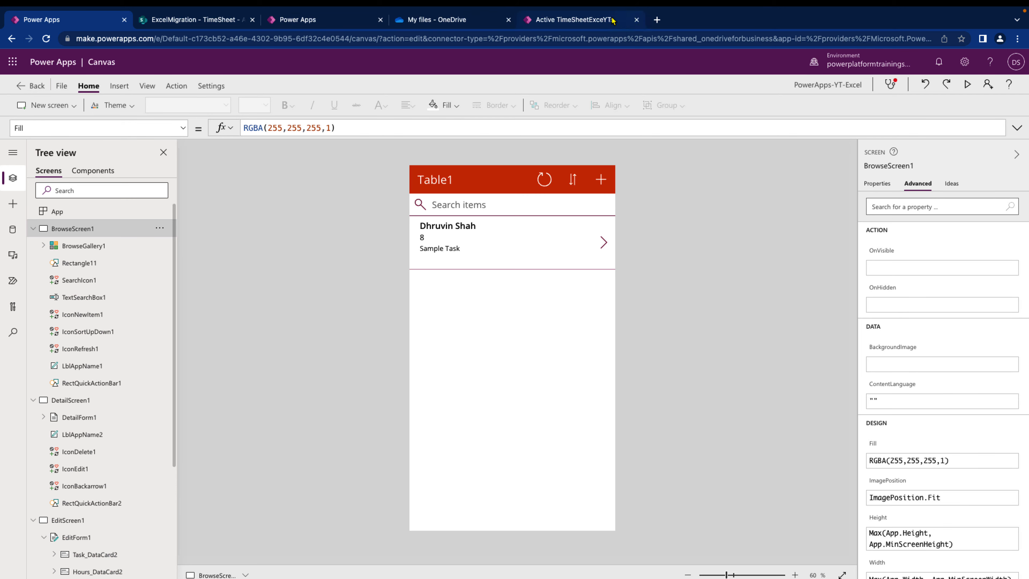
click(574, 20)
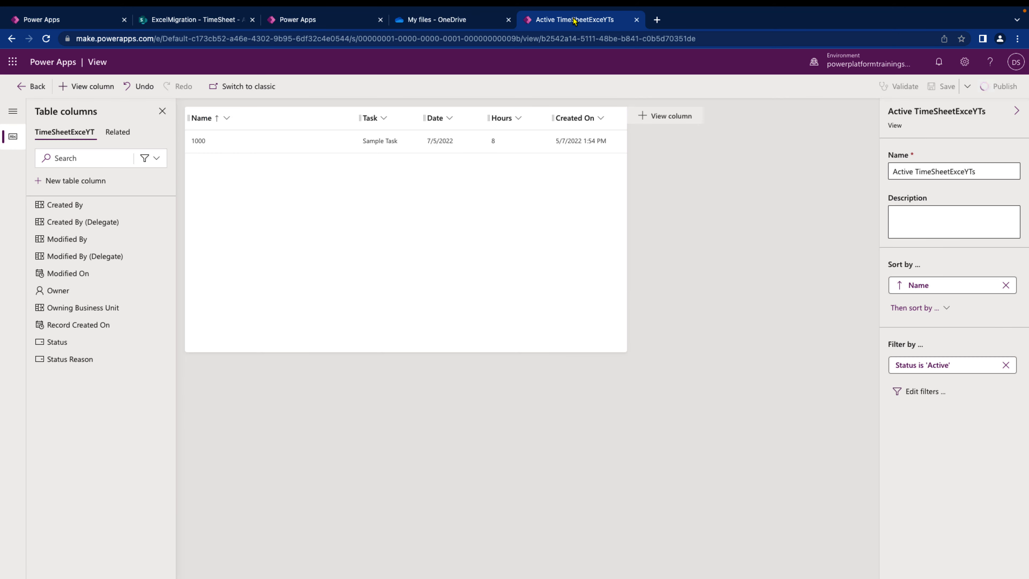
Open a new Power Apps home page from the app launcher and start a three-screen canvas app from Dataverse
click(13, 61)
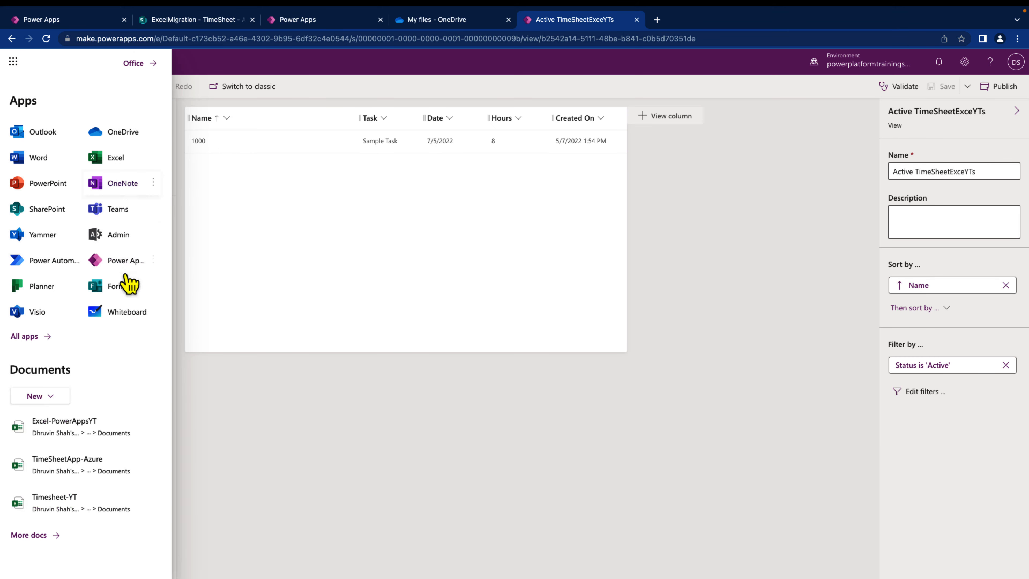
click(131, 262)
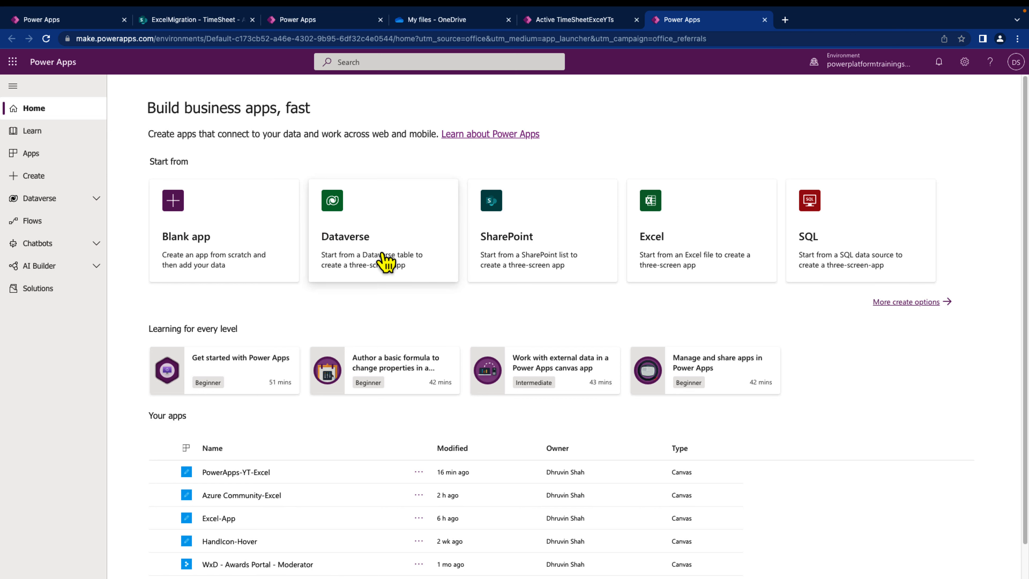
click(385, 254)
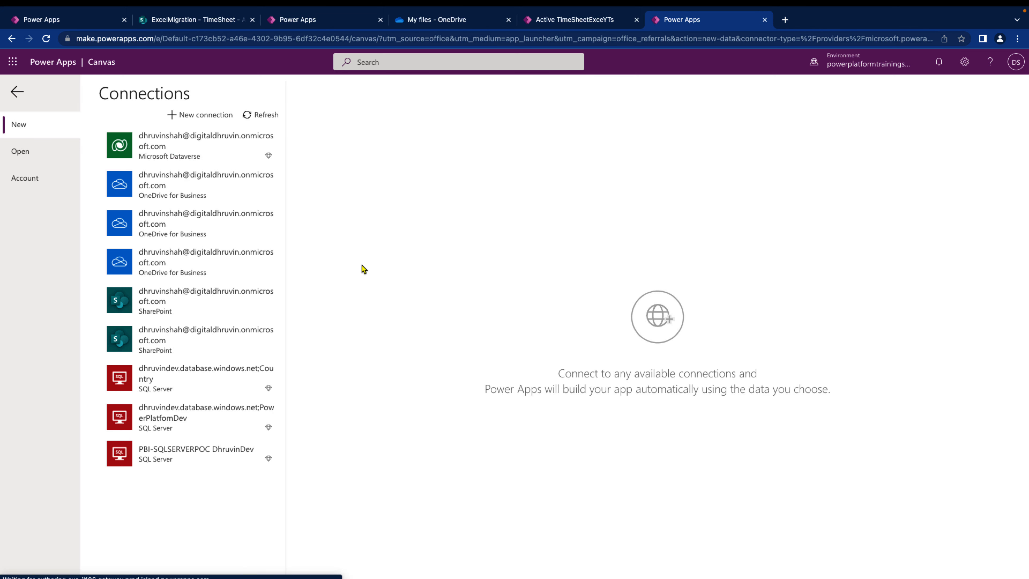
Switch to the SharePoint-based TimeSheet app, leave its preview, and apply the Rose theme with BrowseScreen1 selected
click(285, 18)
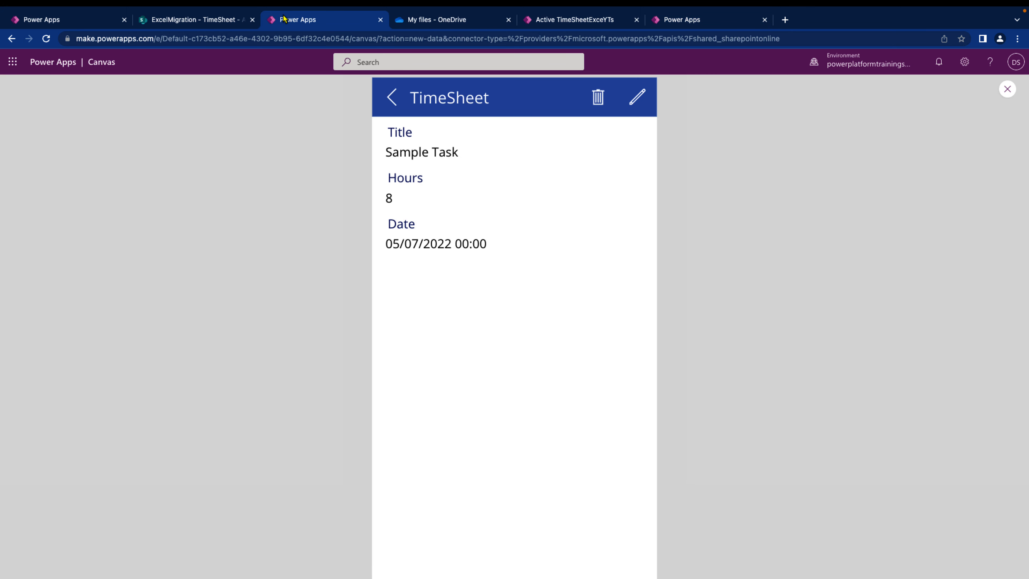
click(1007, 89)
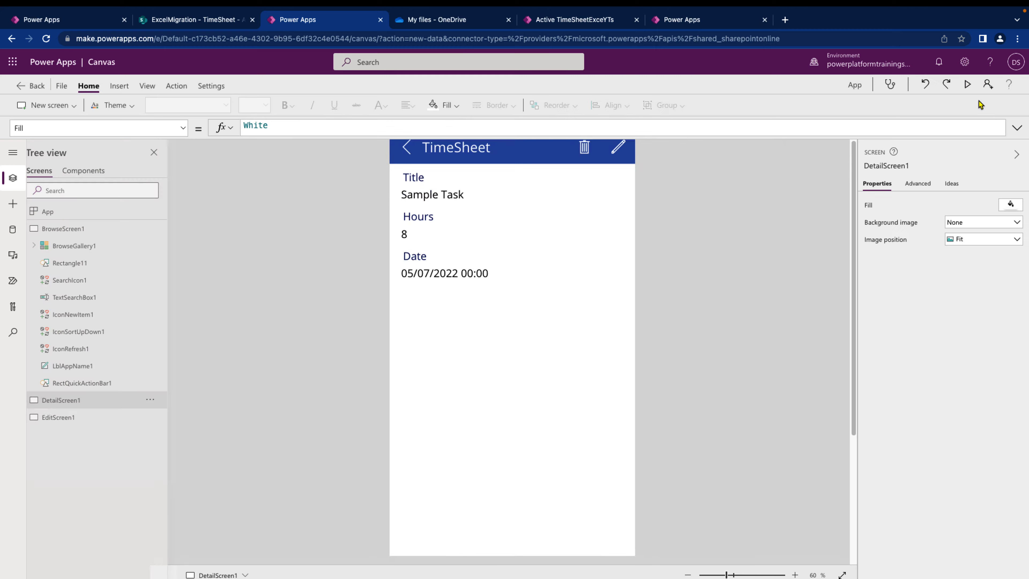
click(99, 231)
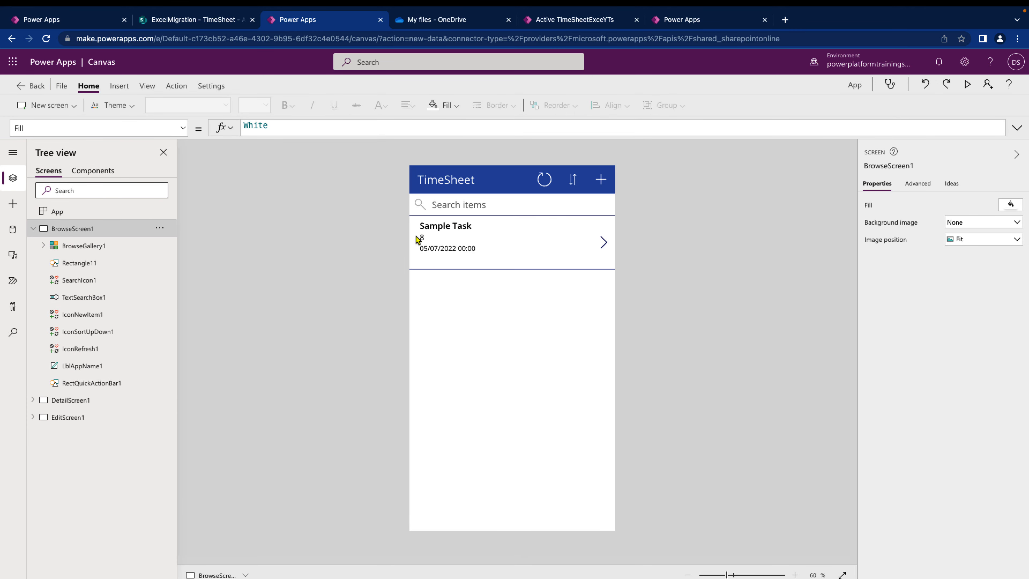
click(127, 110)
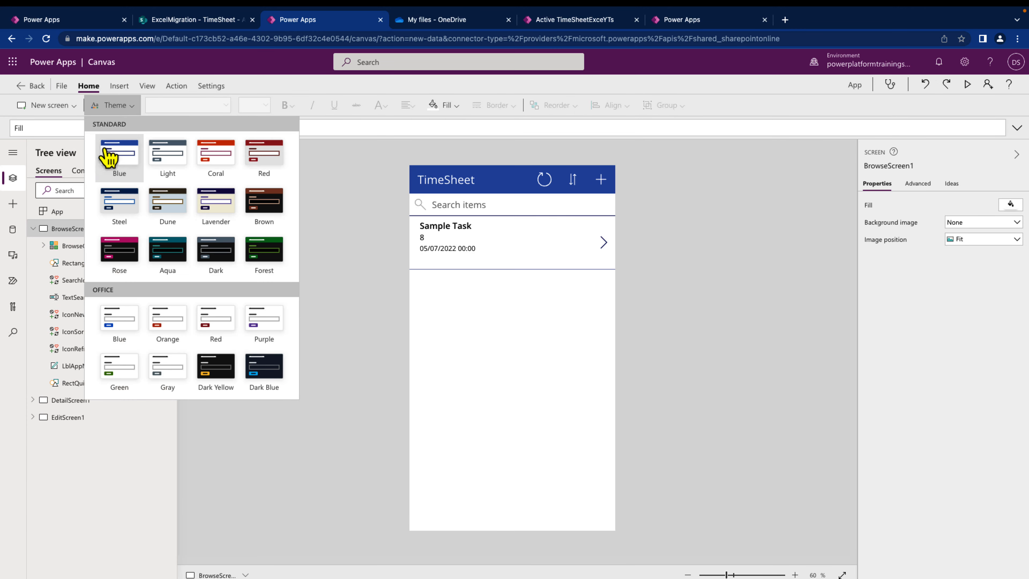
click(130, 256)
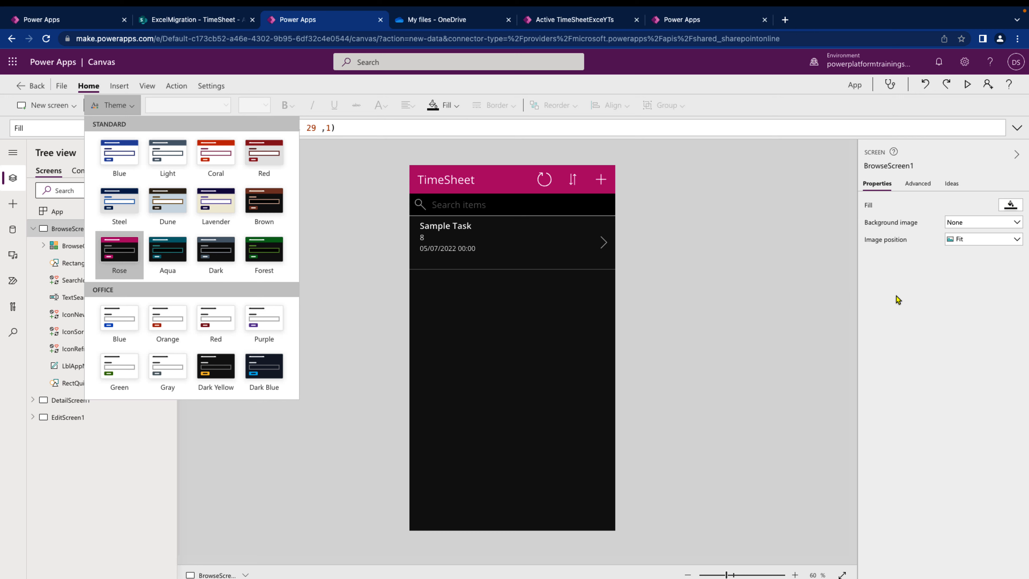
click(691, 342)
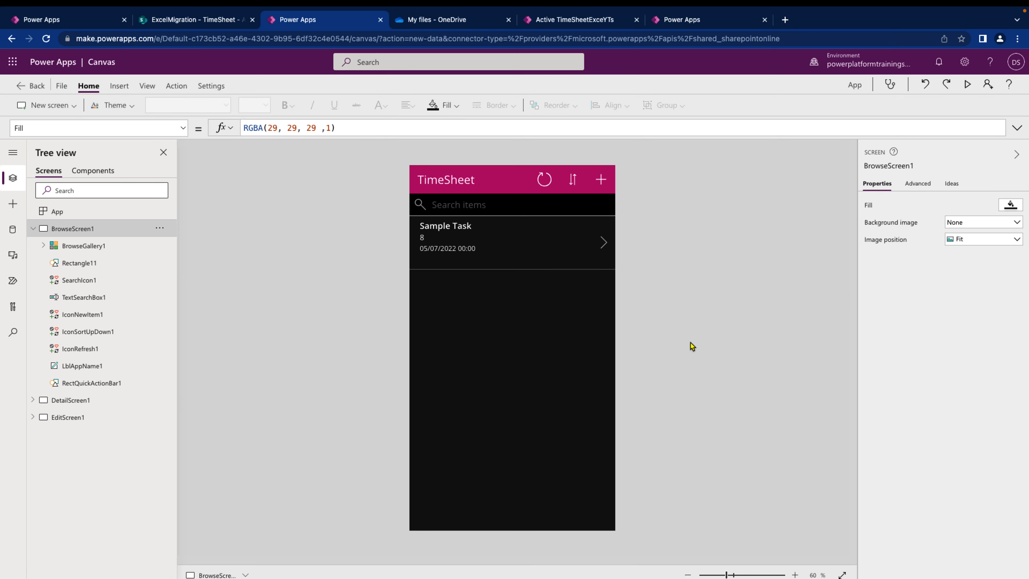